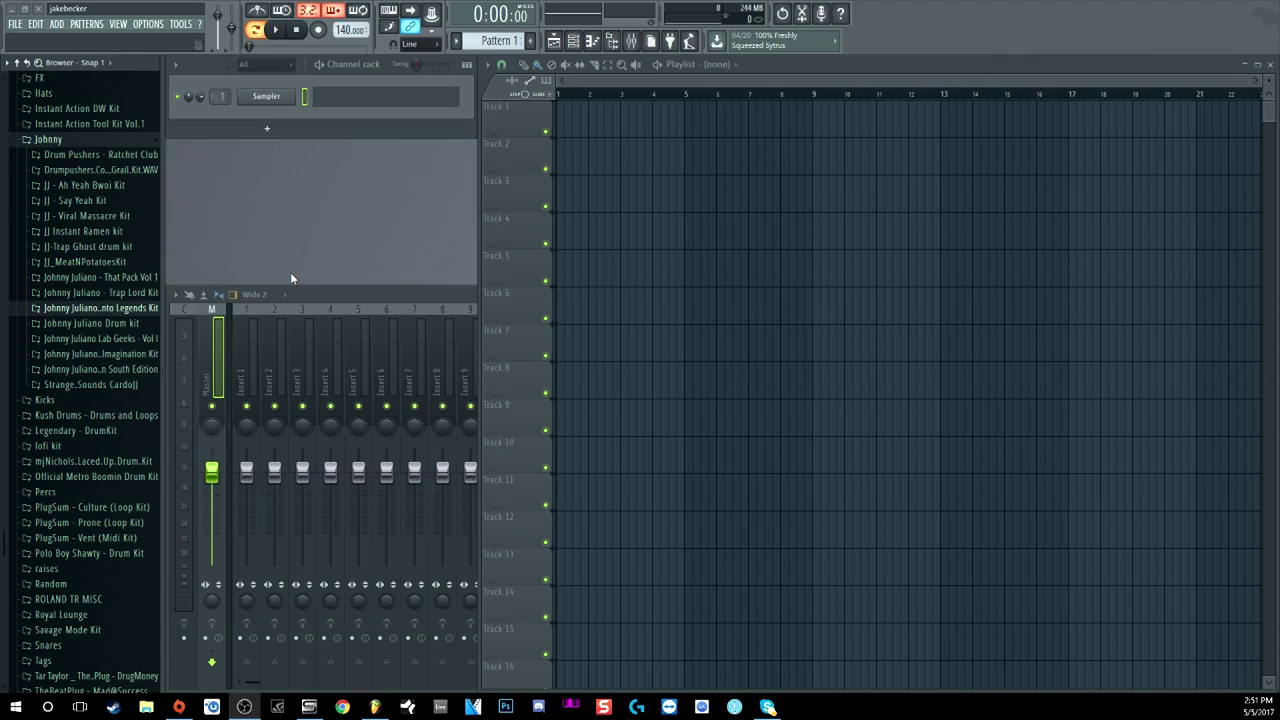
Bring the Saffire MixControl window forward and move it up and to the left
click(309, 707)
drag(349, 191, 286, 159)
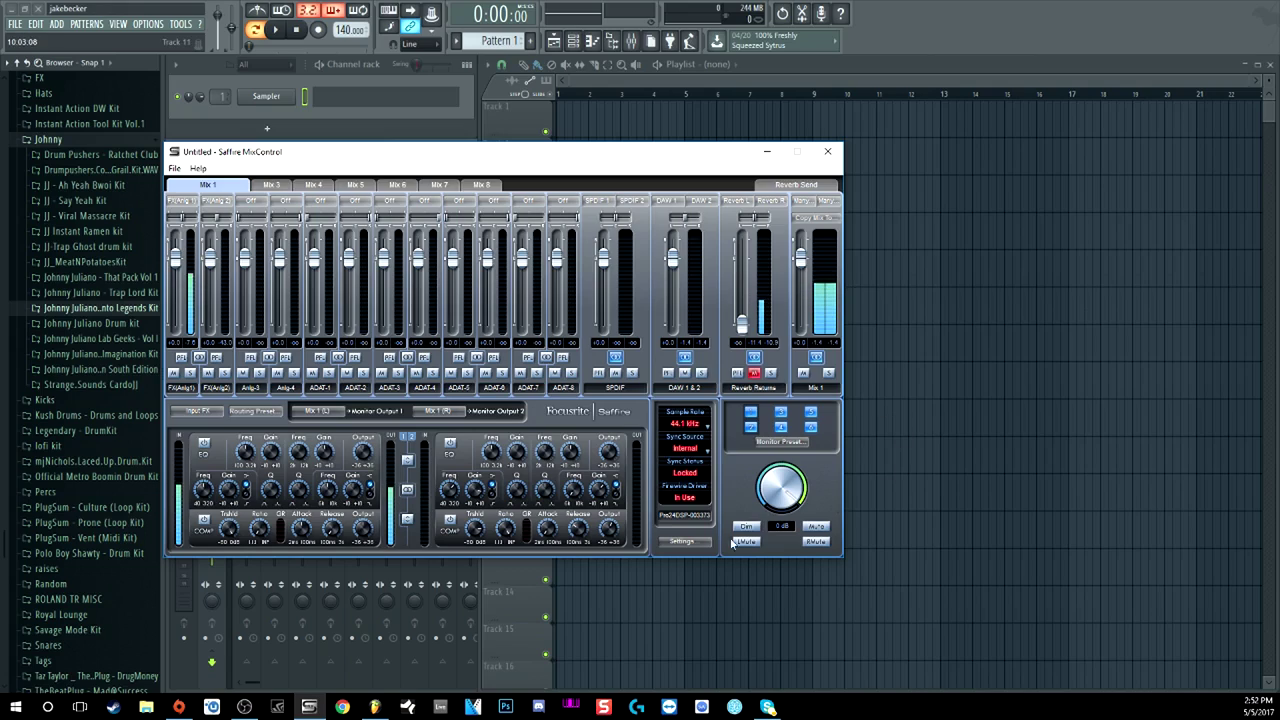
Confirm the ASIO buffer size is 256 in MixControl's Settings, then close MixControl
click(697, 548)
mouse_move(805, 606)
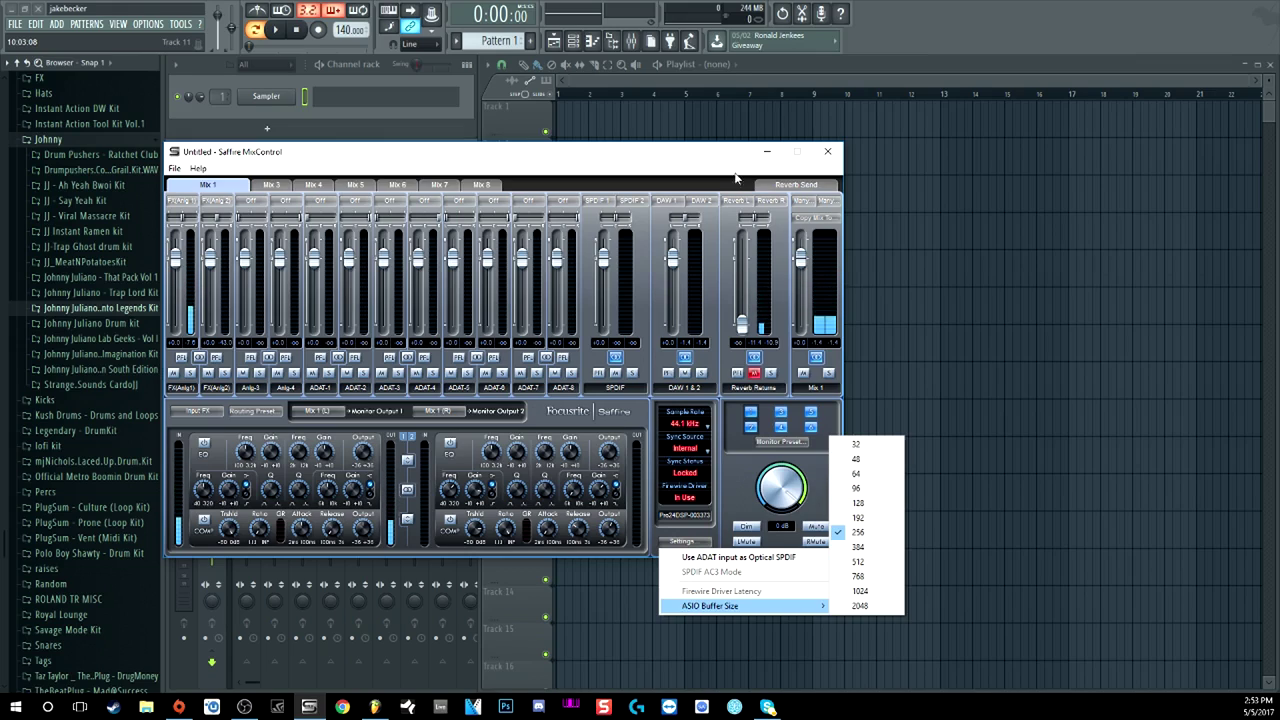
click(822, 322)
click(827, 151)
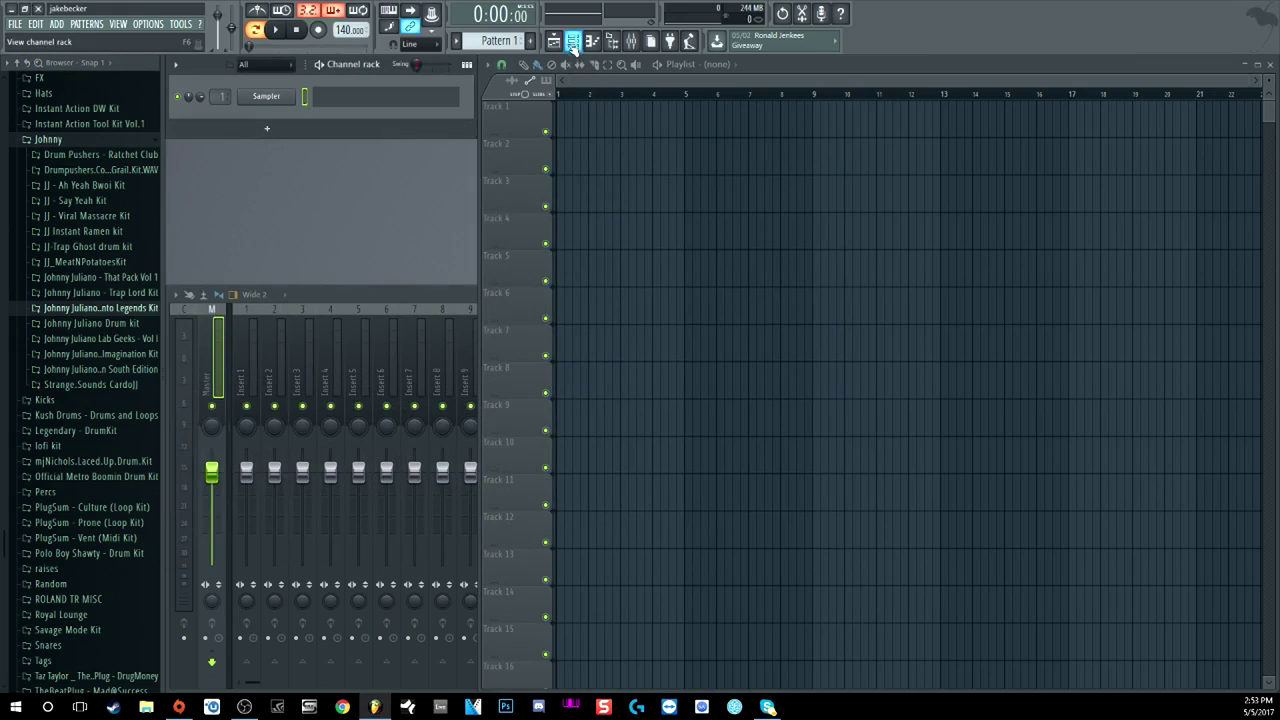
Show the full mixer, select Insert 1, and open its audio input list
click(368, 290)
click(246, 343)
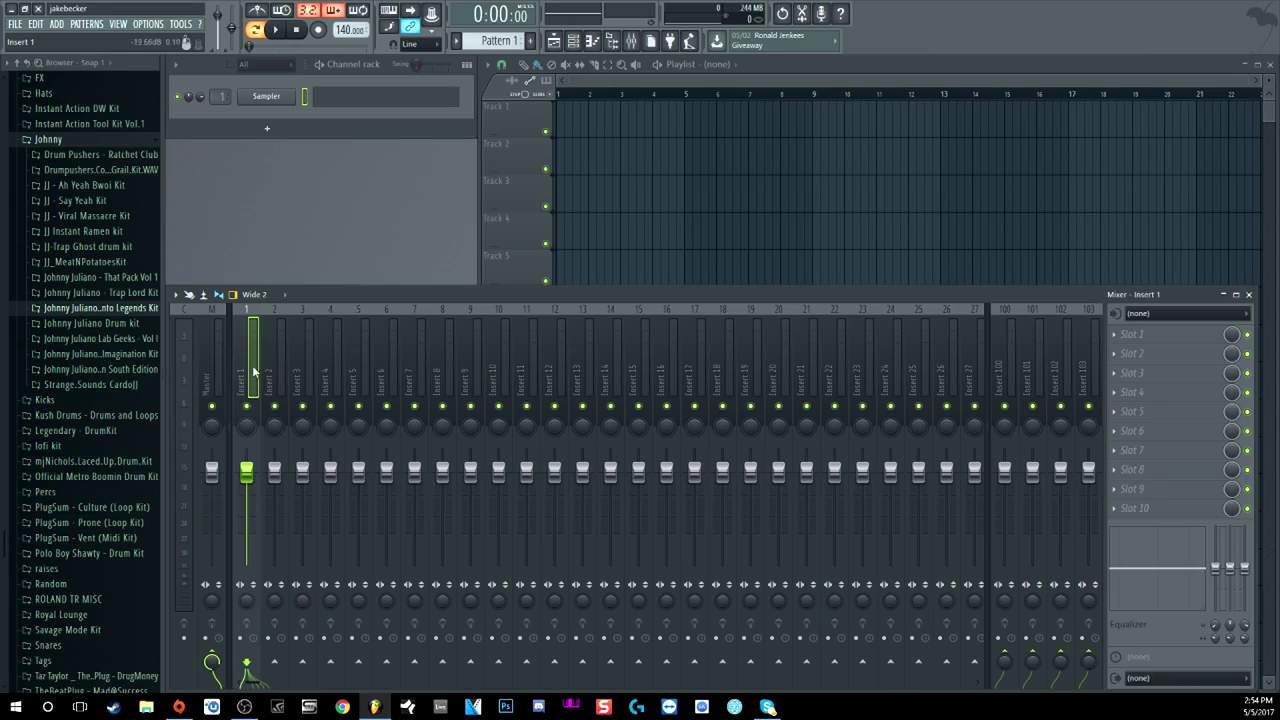
click(1158, 314)
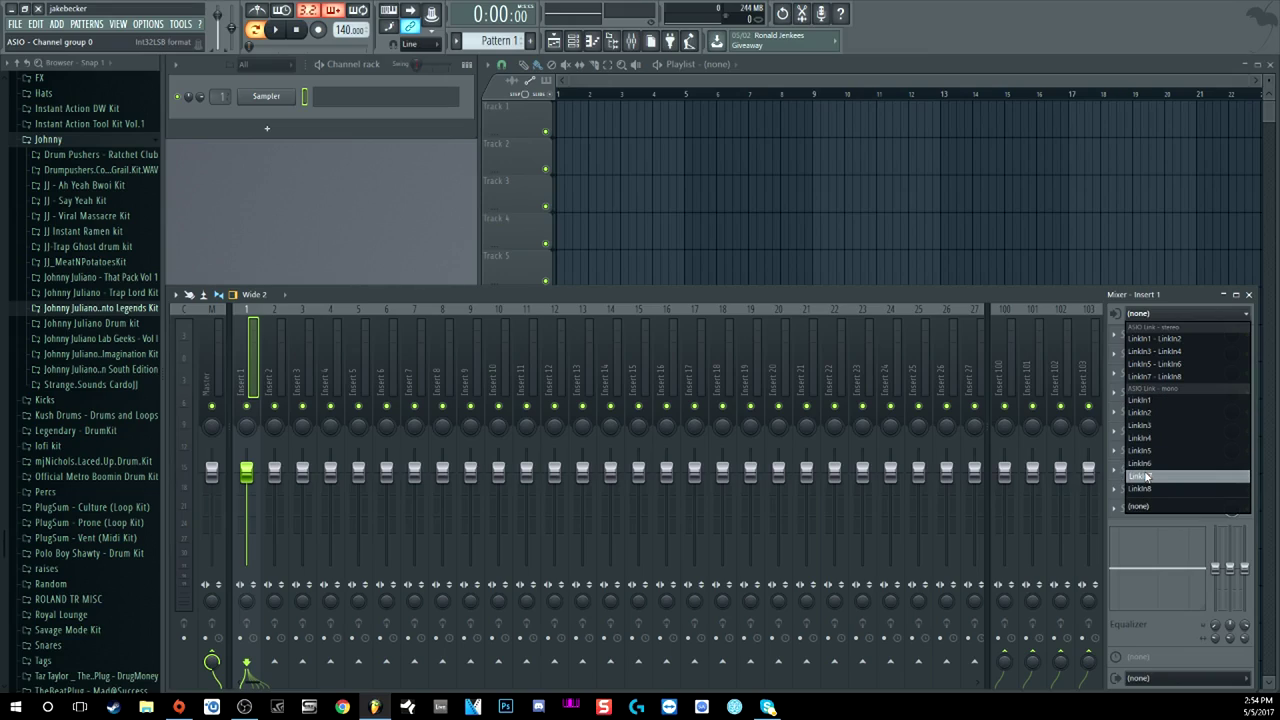
Set Insert 1's input to LinkIn1 and route ASIO DRIVER IN 1 to HOST IN MIX 1
click(1146, 401)
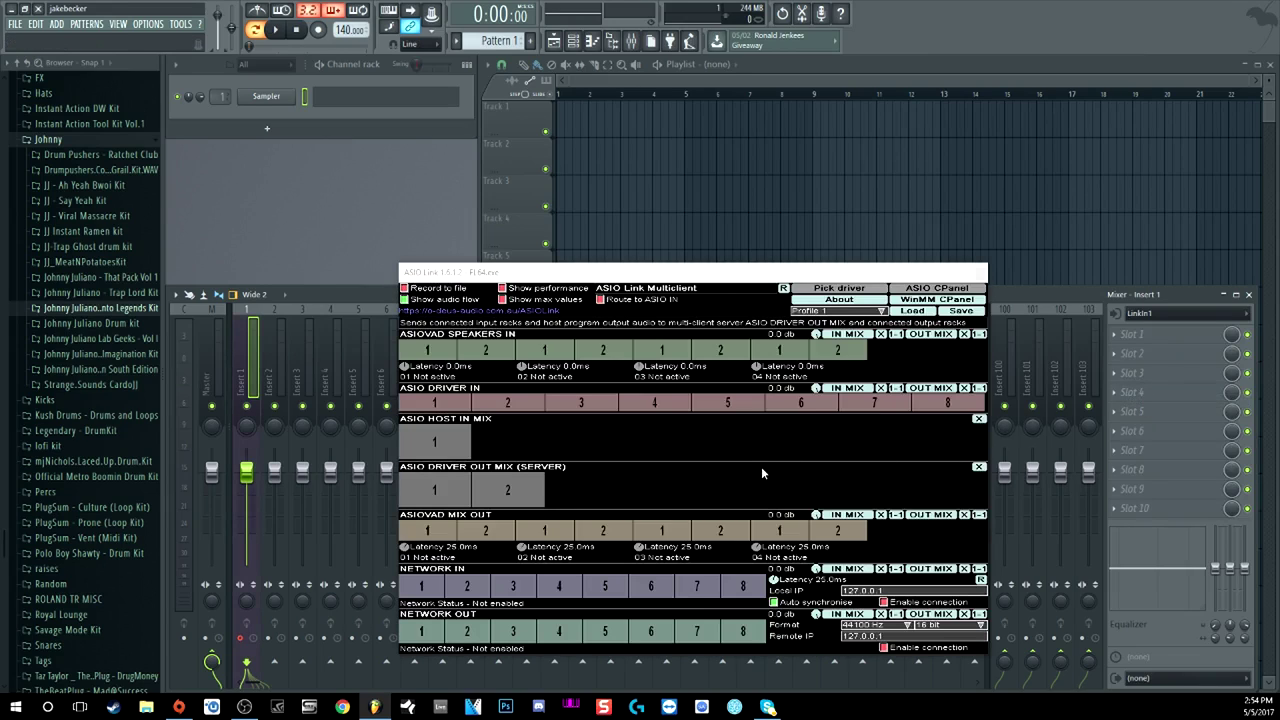
drag(434, 402, 440, 441)
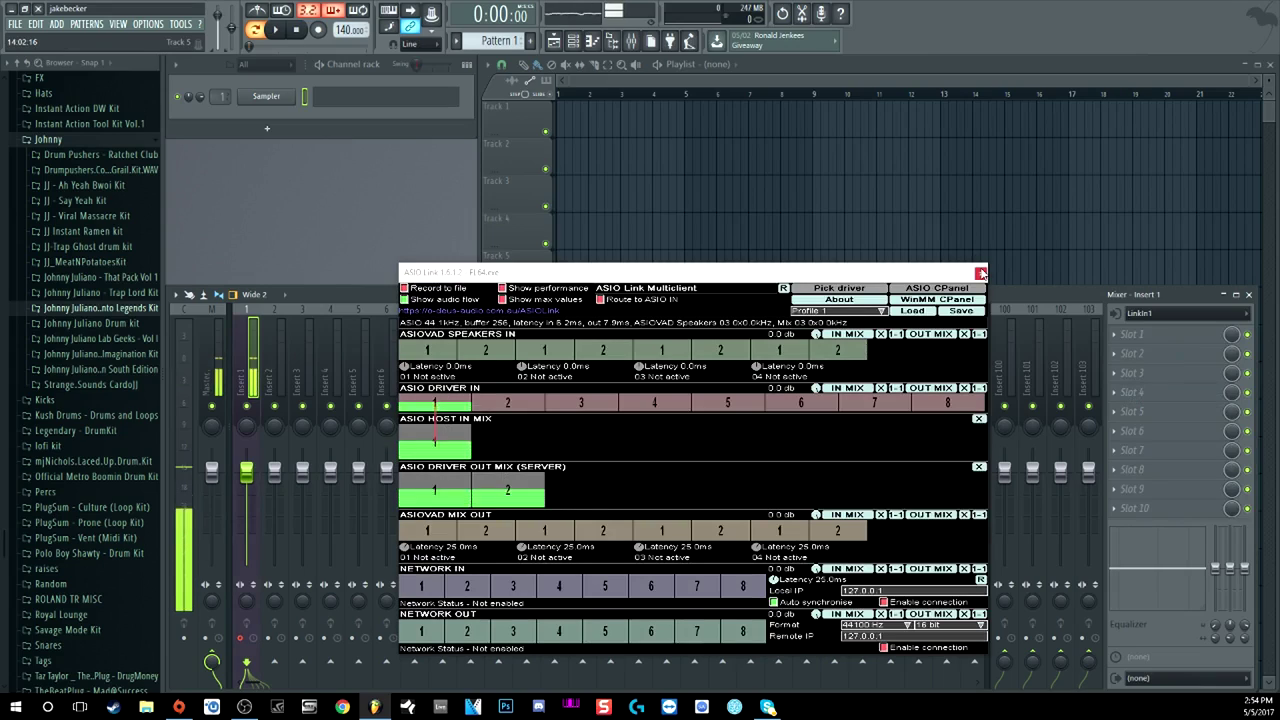
click(981, 272)
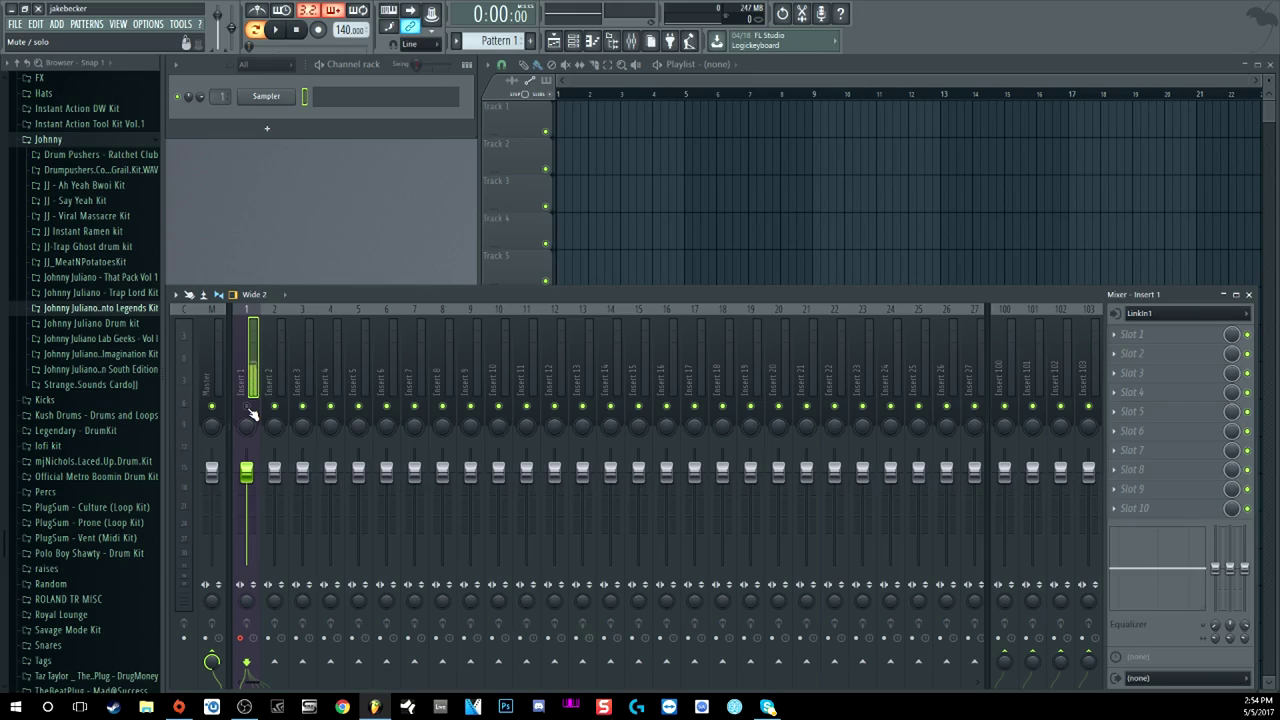
Turn Insert 1's send to the Master off and arm audio recording
click(216, 662)
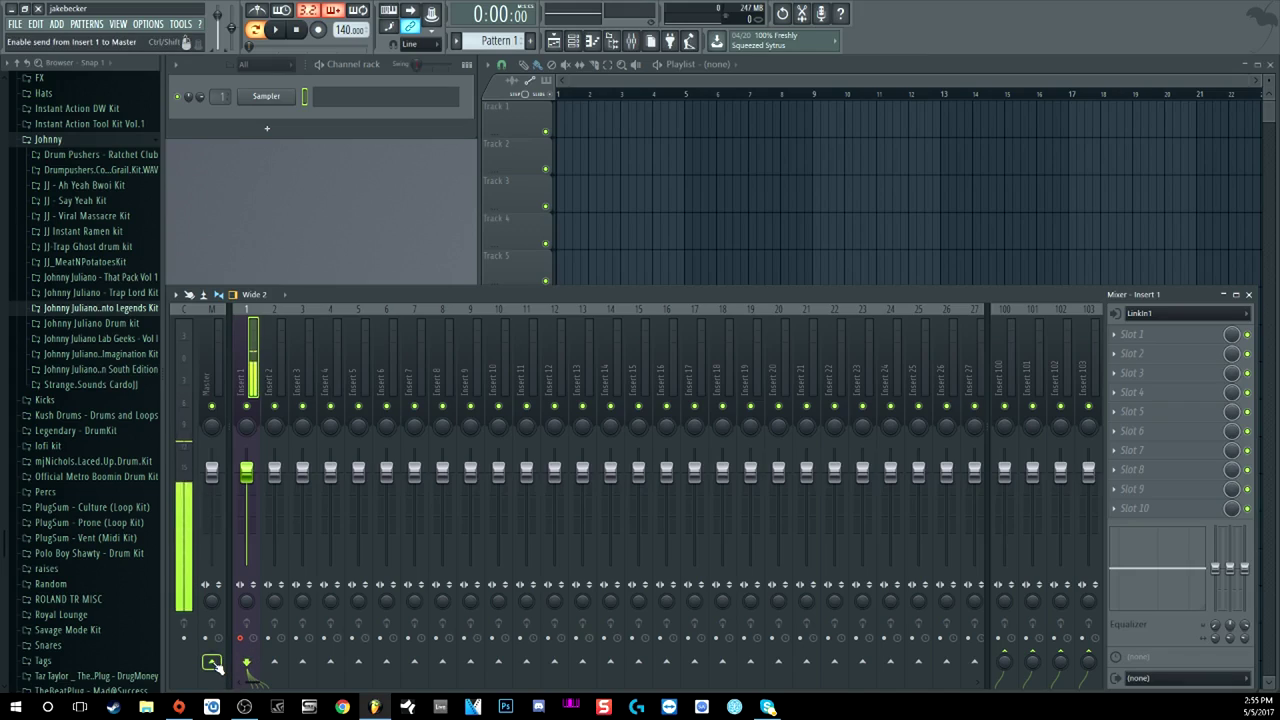
click(212, 662)
click(212, 660)
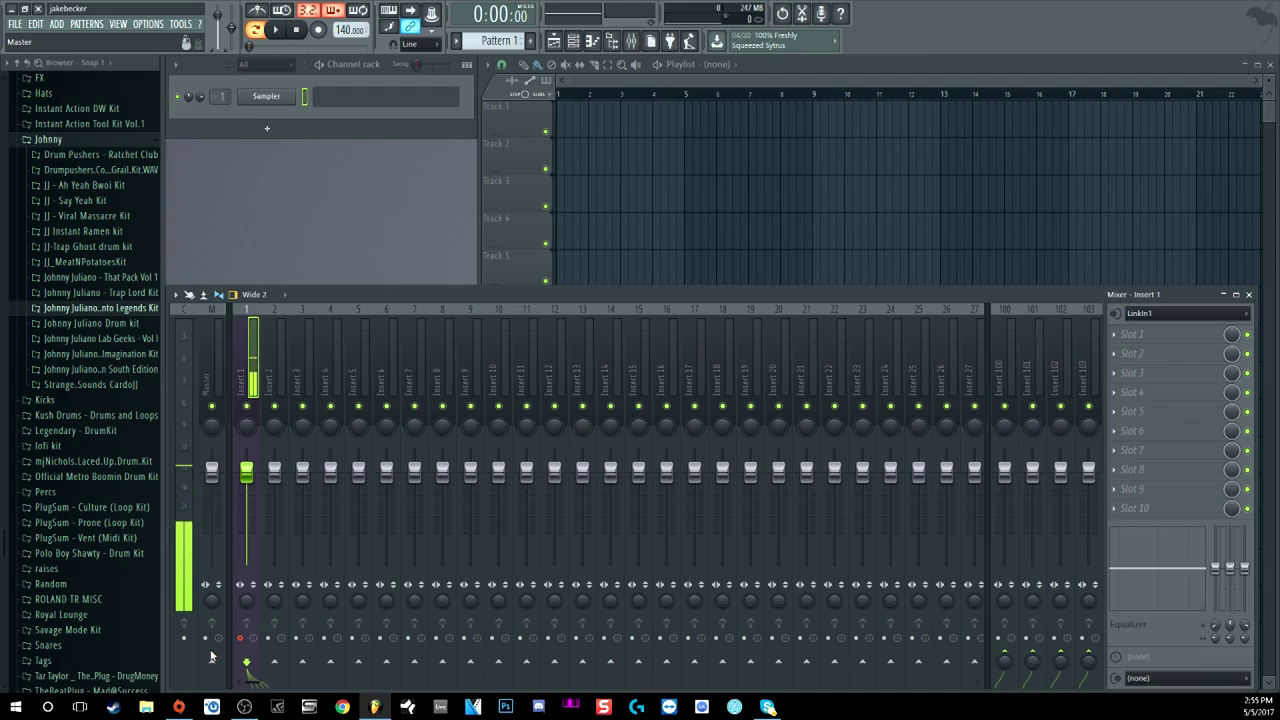
click(320, 31)
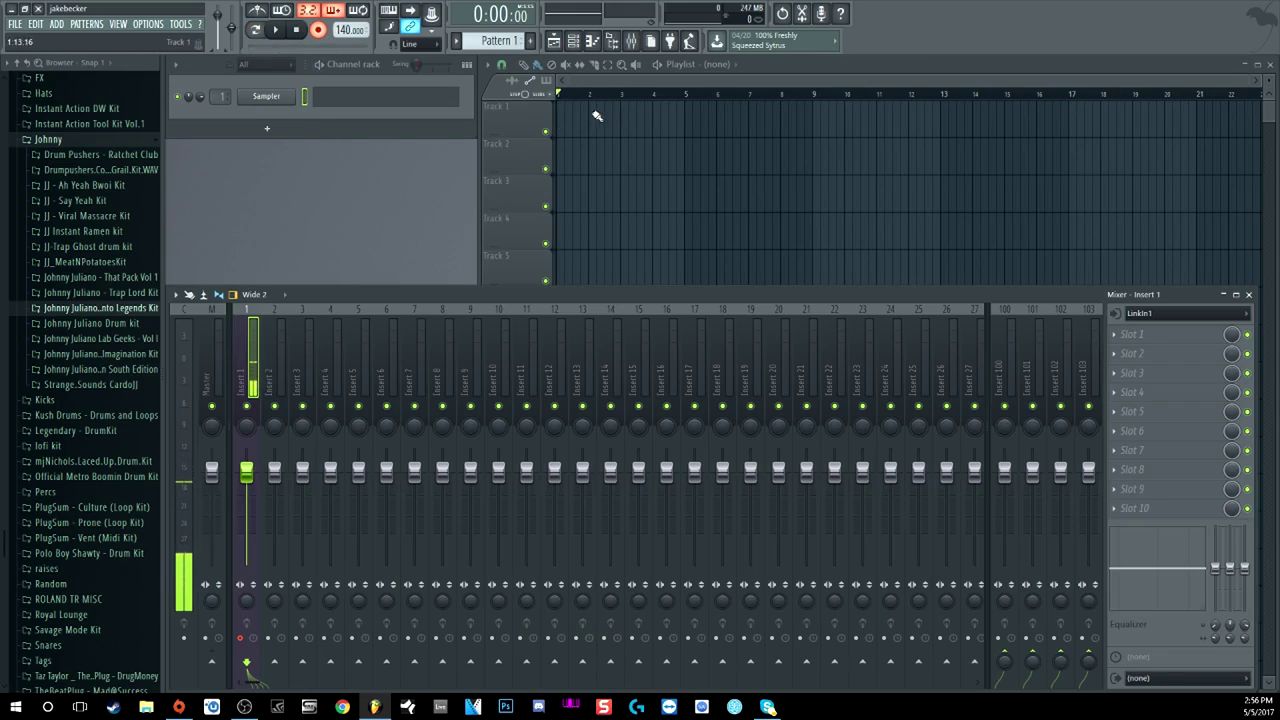
Record a test take from Insert 1, then play it back
click(278, 31)
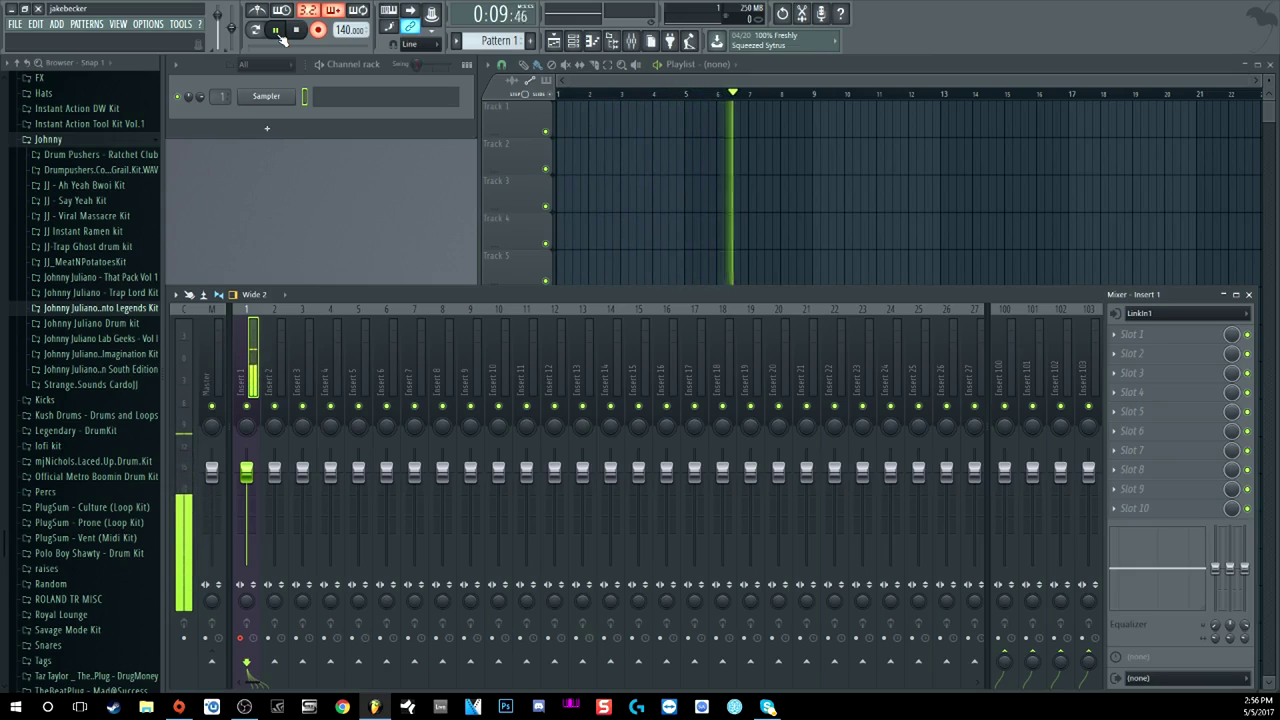
click(297, 30)
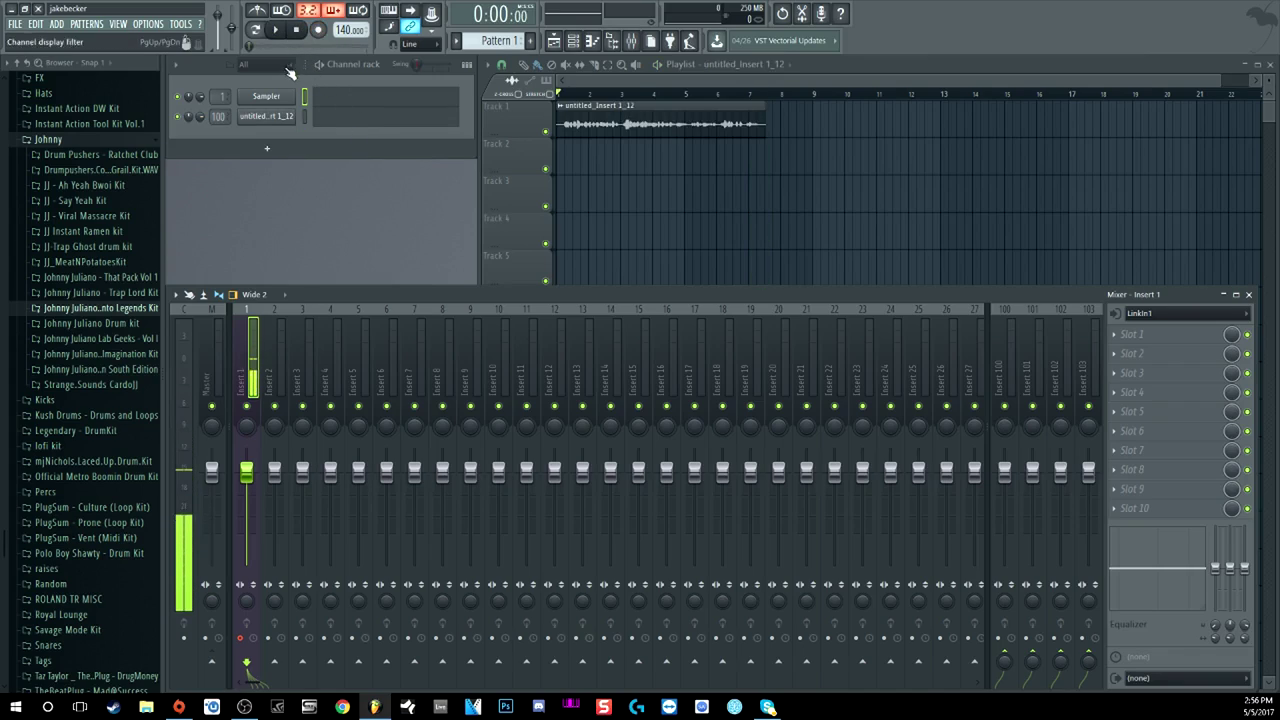
click(277, 30)
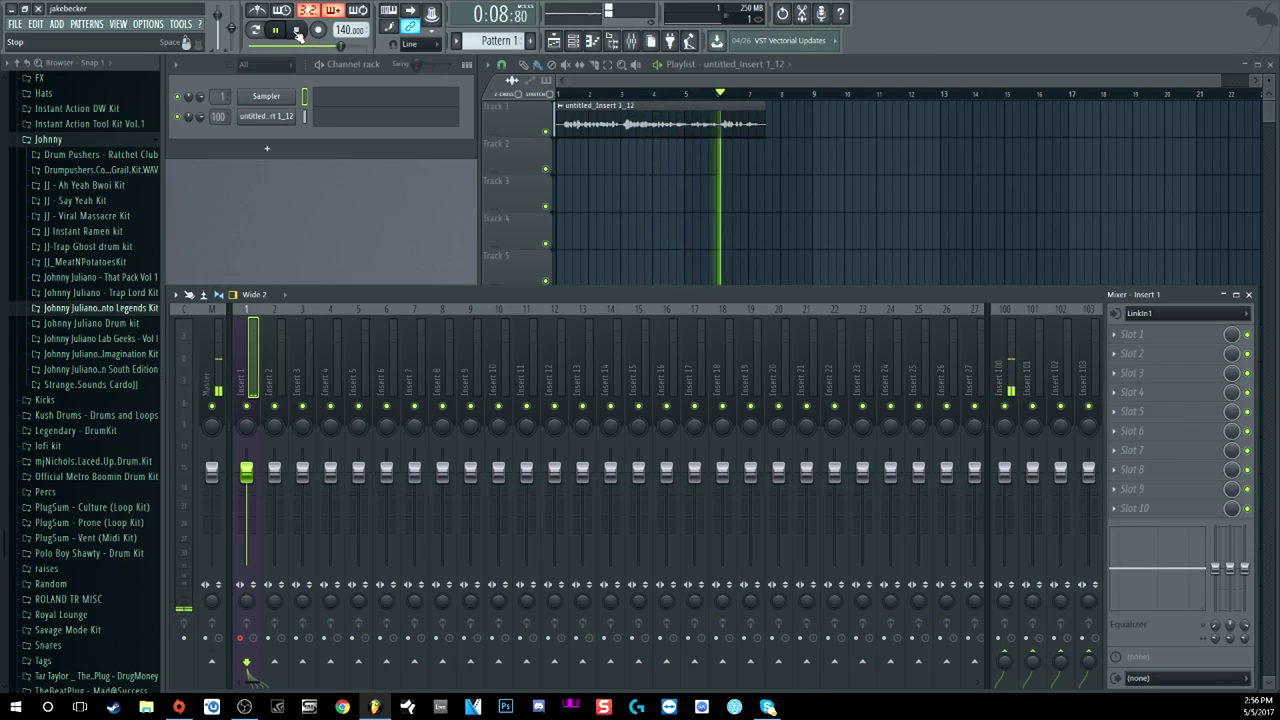
click(297, 33)
Change the recorded channel's mixer track and delete the test clip from Track 1
drag(183, 600, 183, 463)
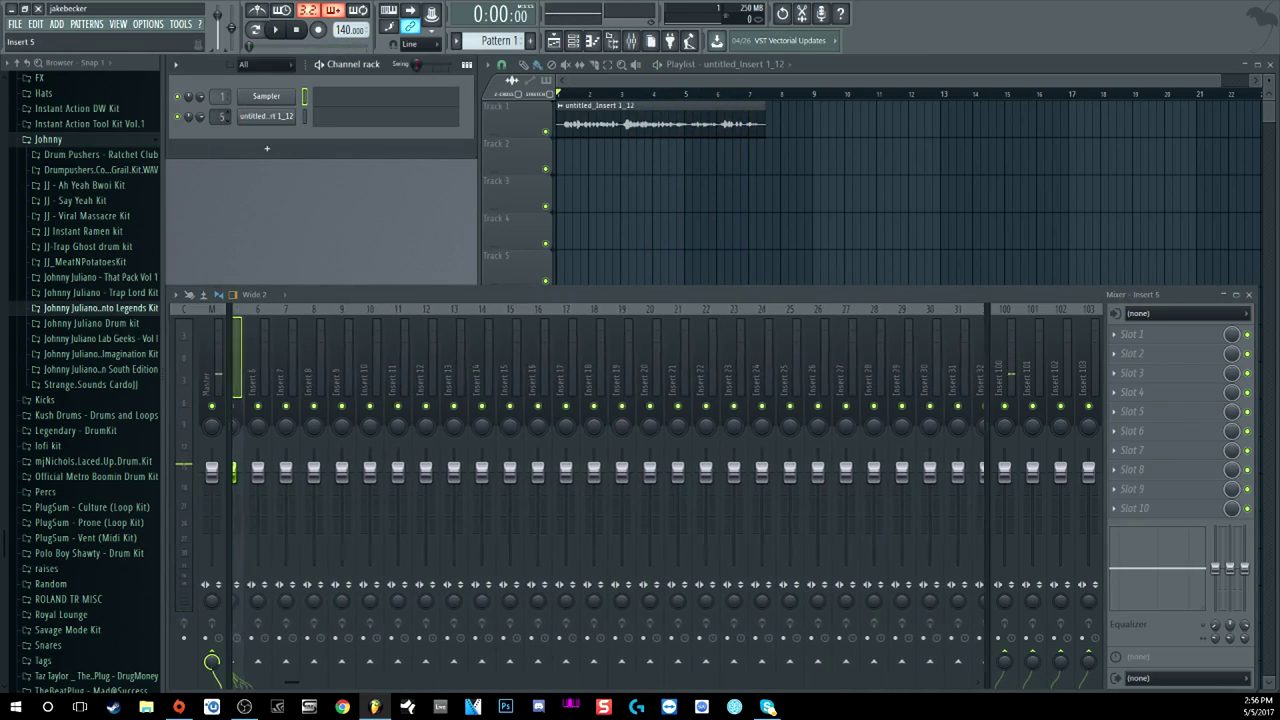
scroll(222, 117, down, 3)
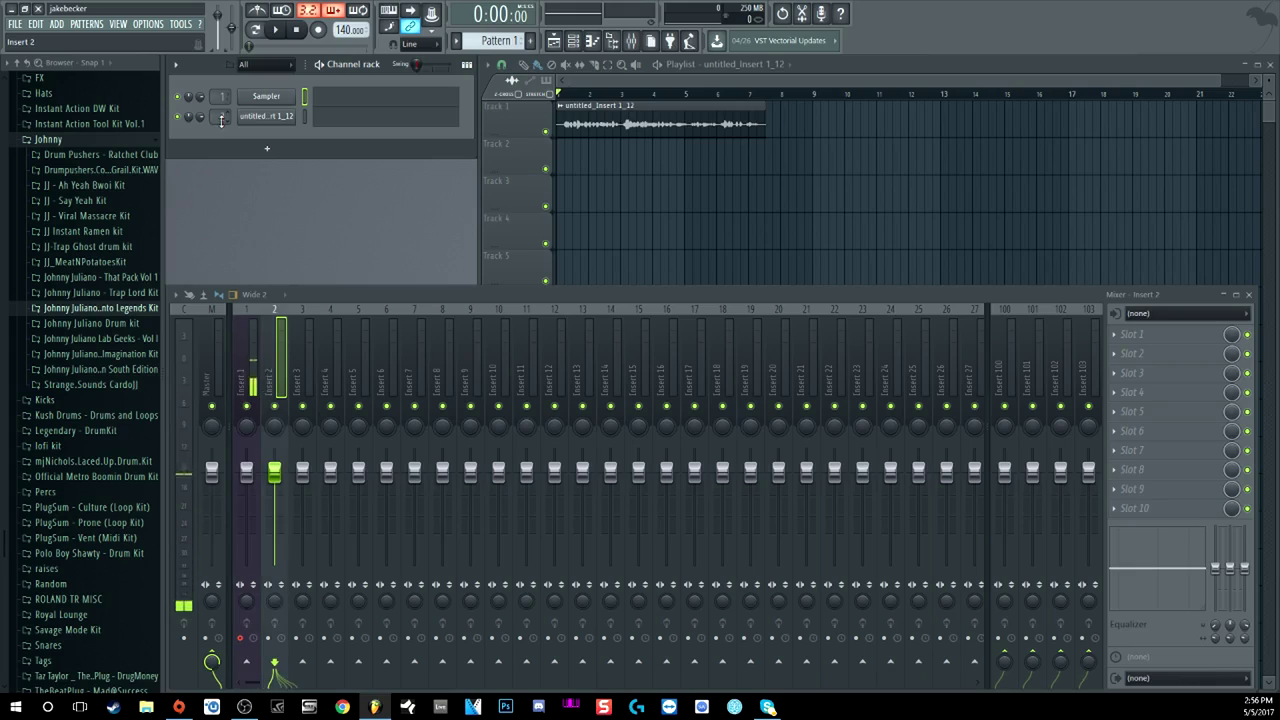
scroll(222, 117, down, 2)
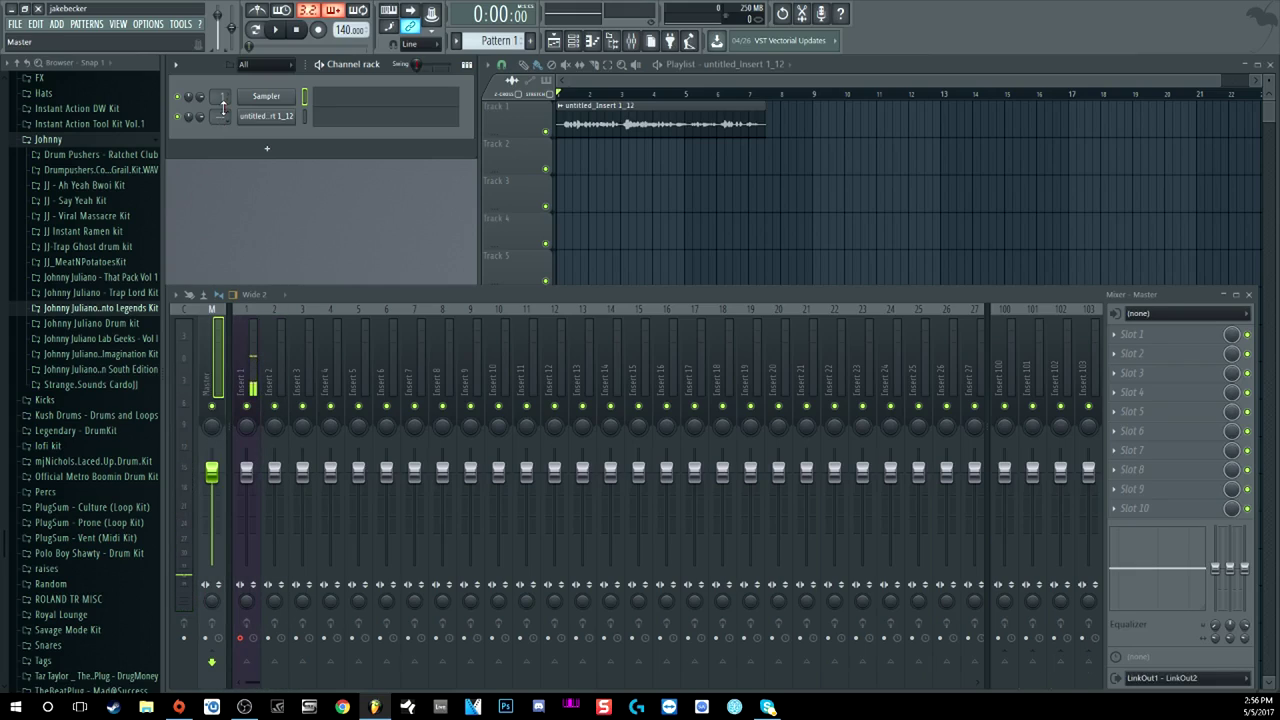
right_click(708, 127)
Delete the leftover untitled audio channel from the Channel rack, then arm Record and start a new take
right_click(242, 112)
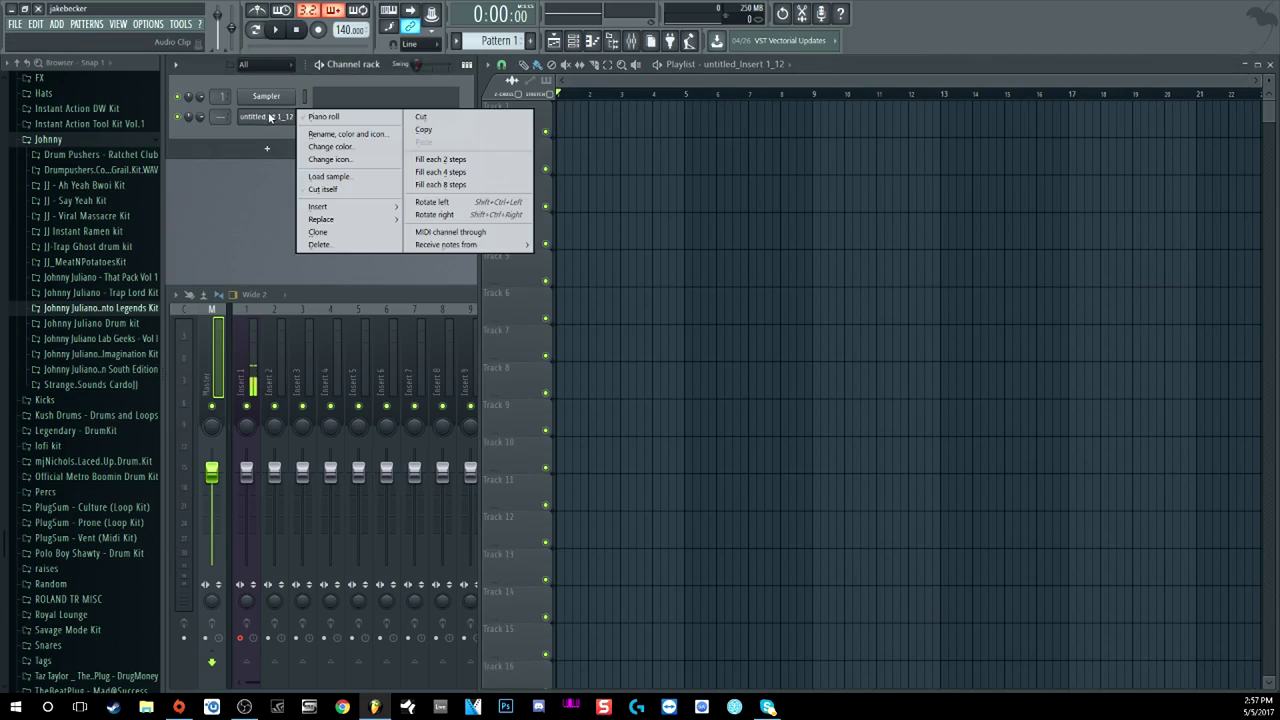
click(350, 255)
right_click(242, 116)
click(320, 244)
click(707, 389)
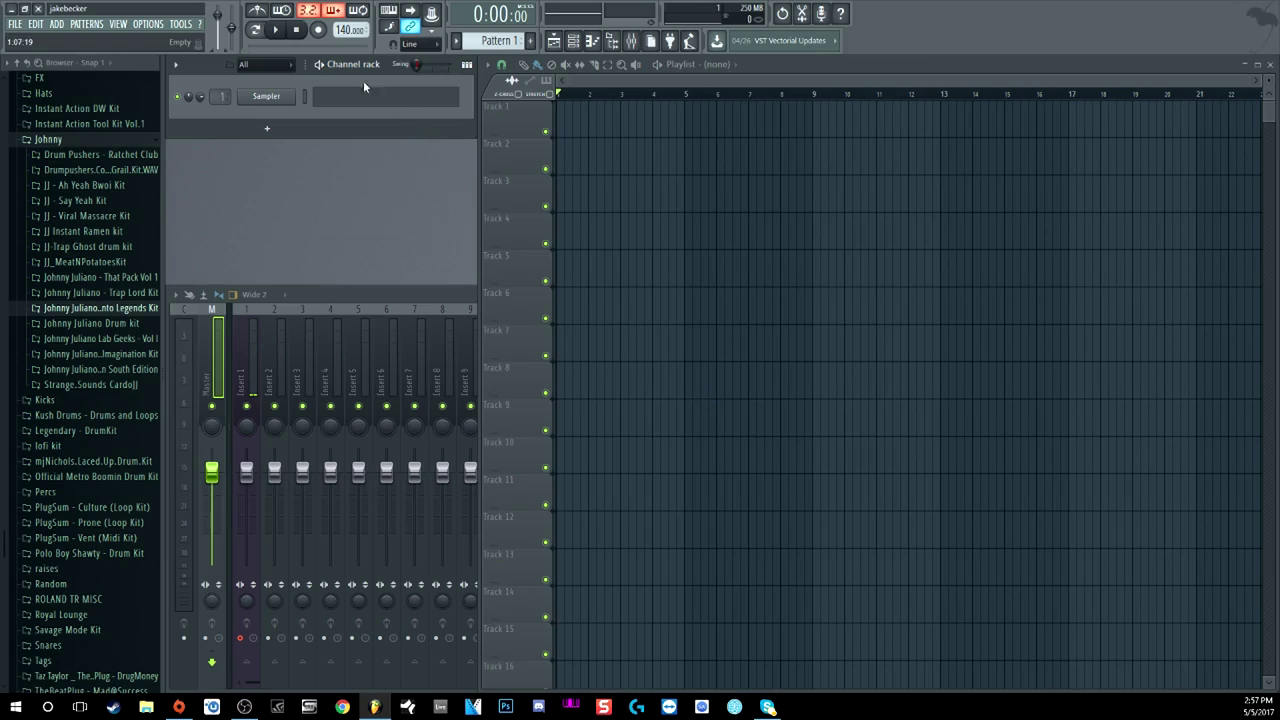
click(319, 30)
click(277, 30)
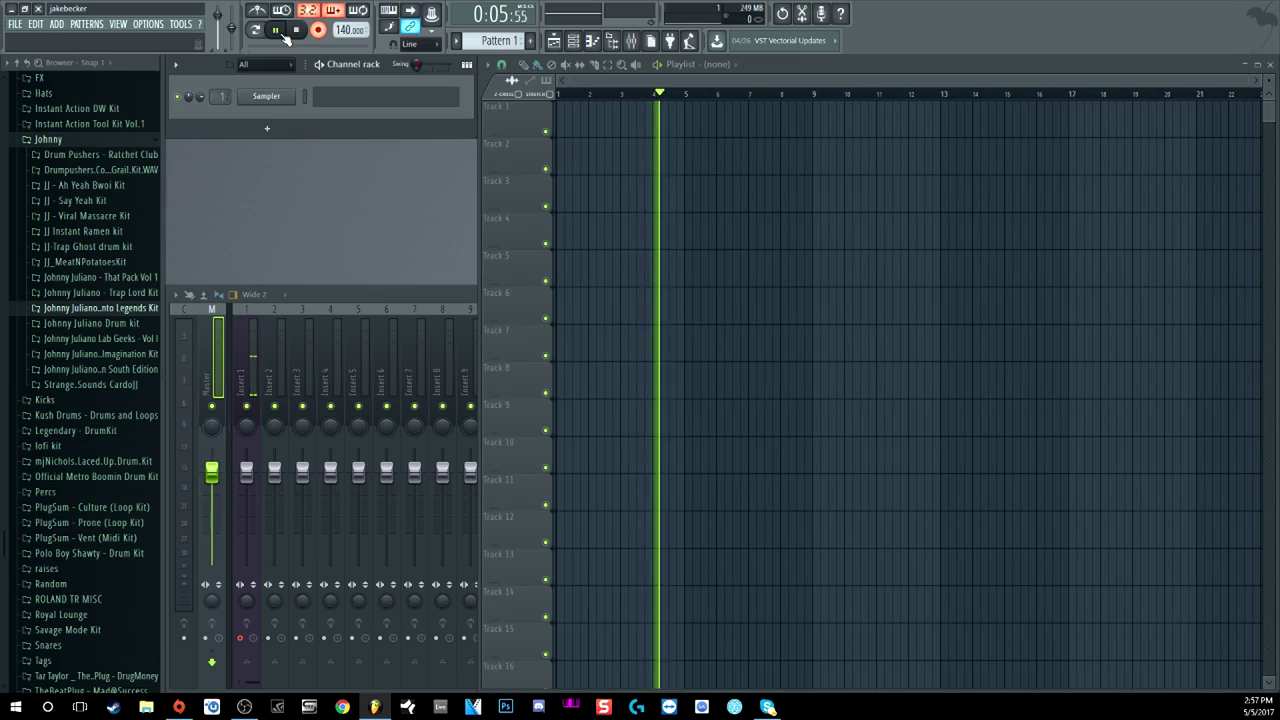
Finish the current take, then record a second clip starting near bar 3 on Track 2
click(296, 30)
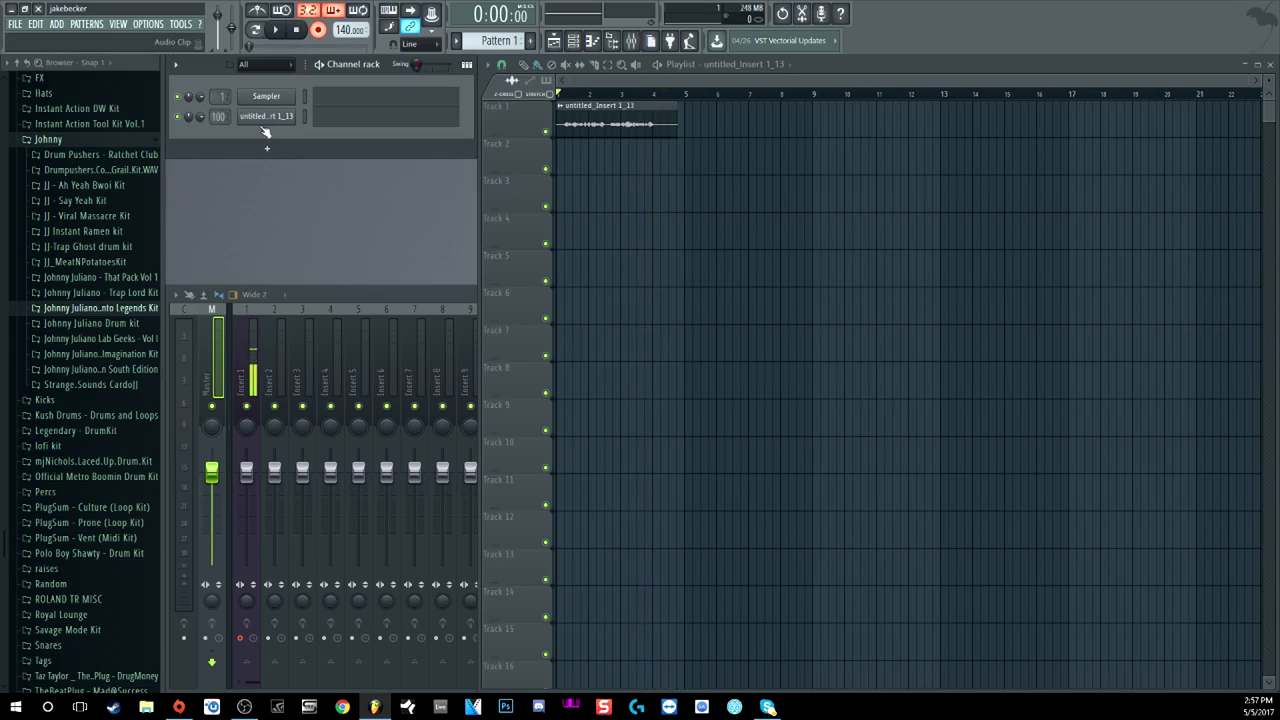
scroll(218, 116, down, 3)
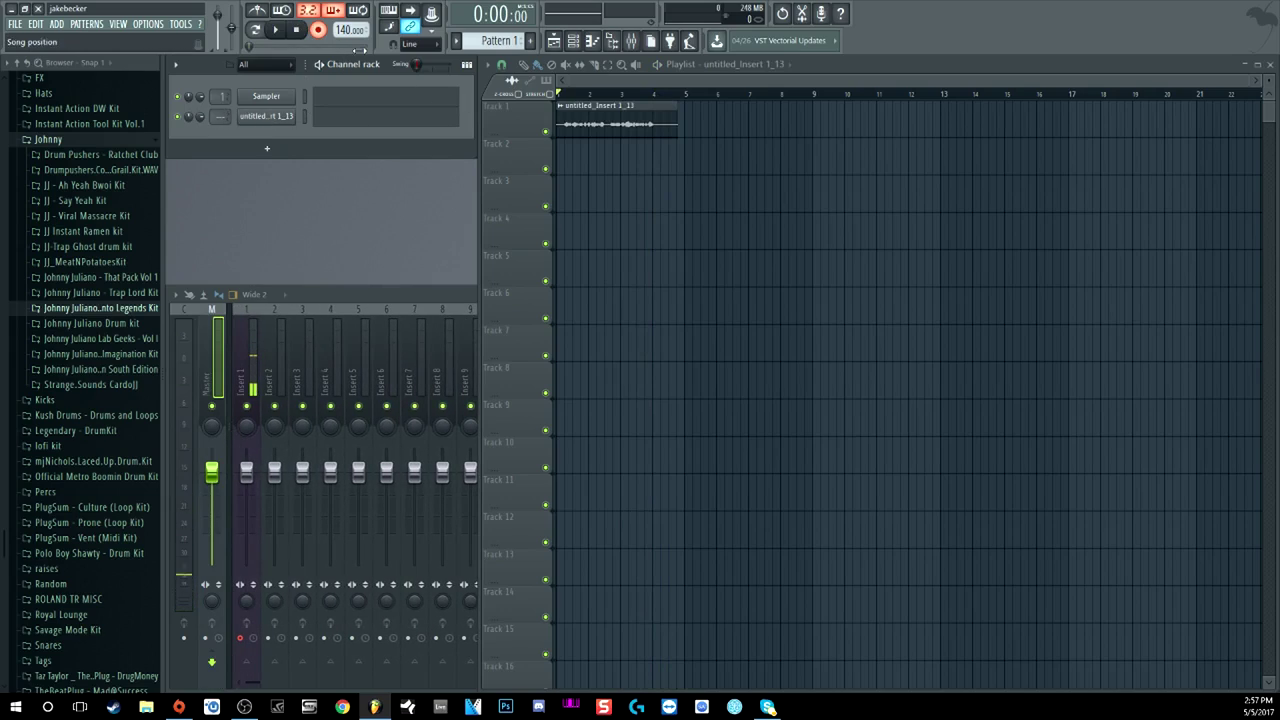
click(621, 95)
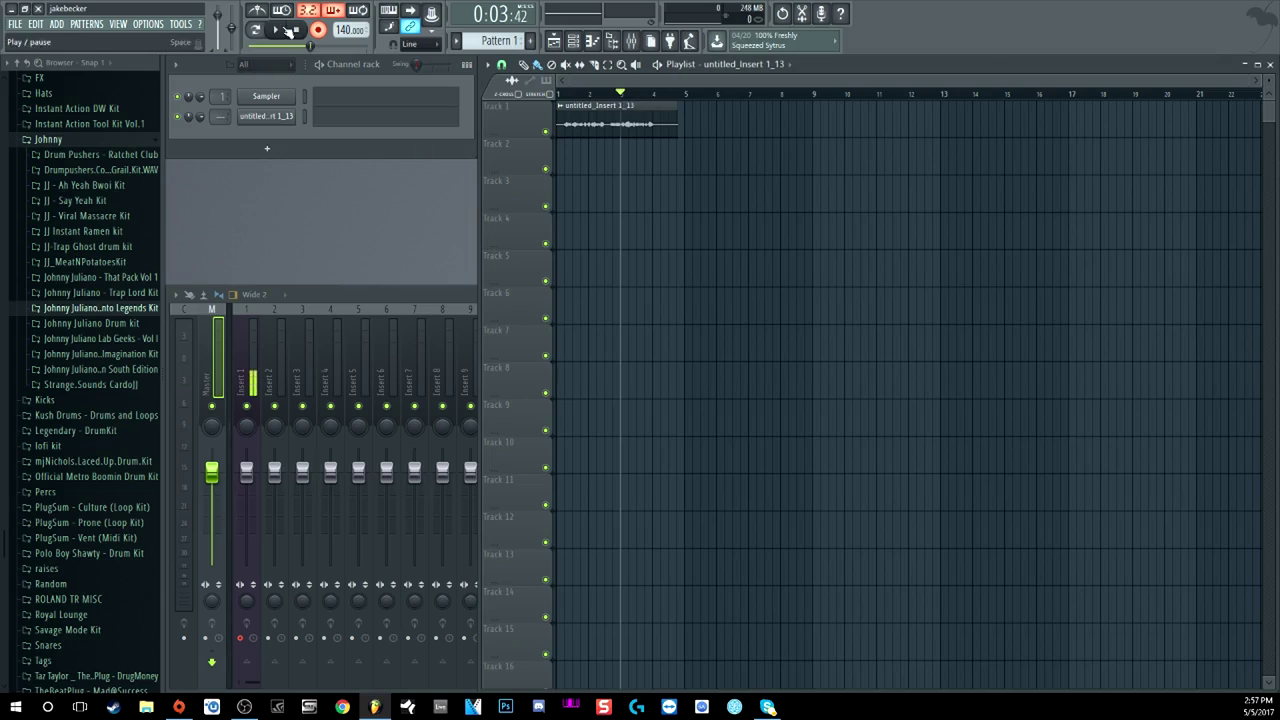
click(277, 30)
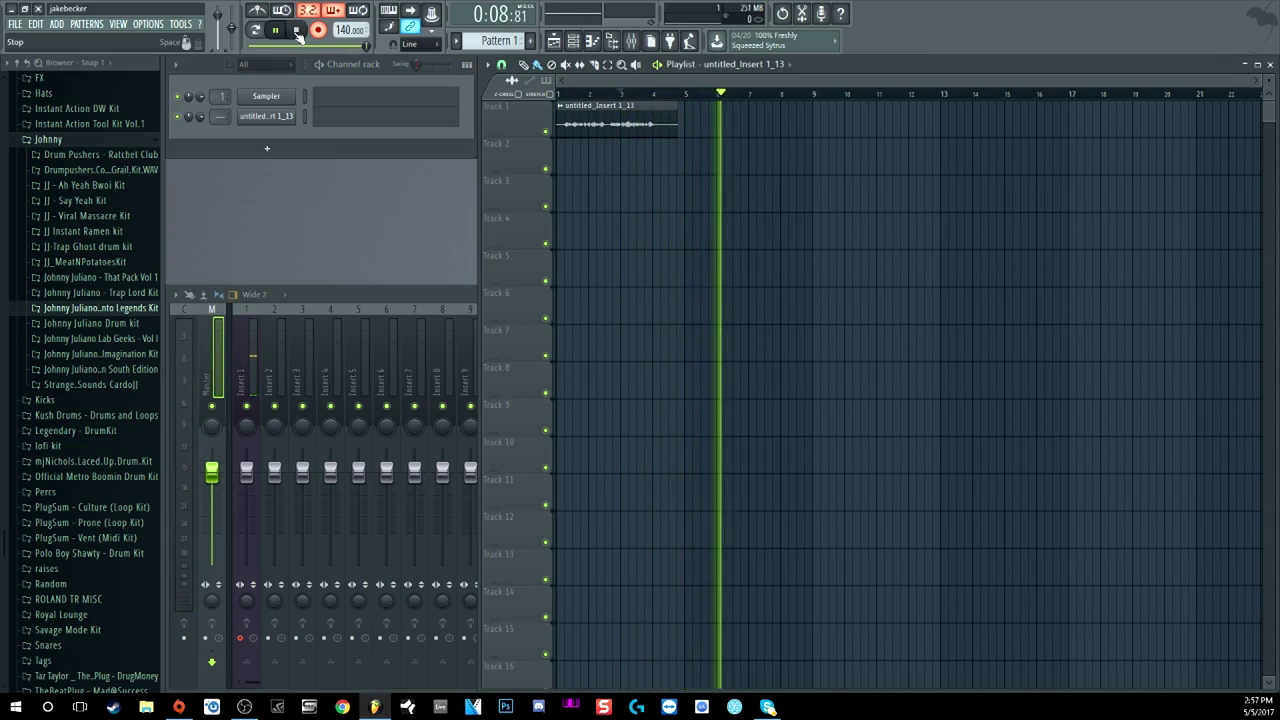
click(298, 31)
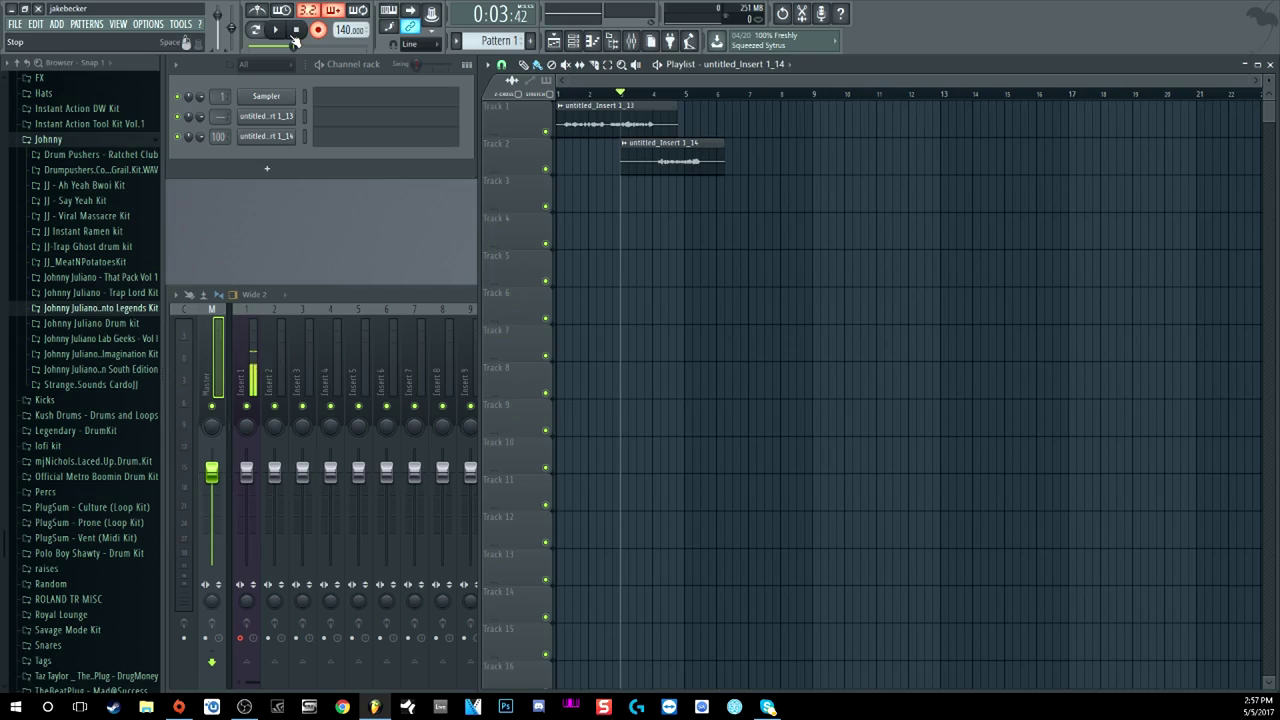
Zoom the Playlist in and trim the Track 2 clip's start to bar 4
scroll(218, 136, down, 5)
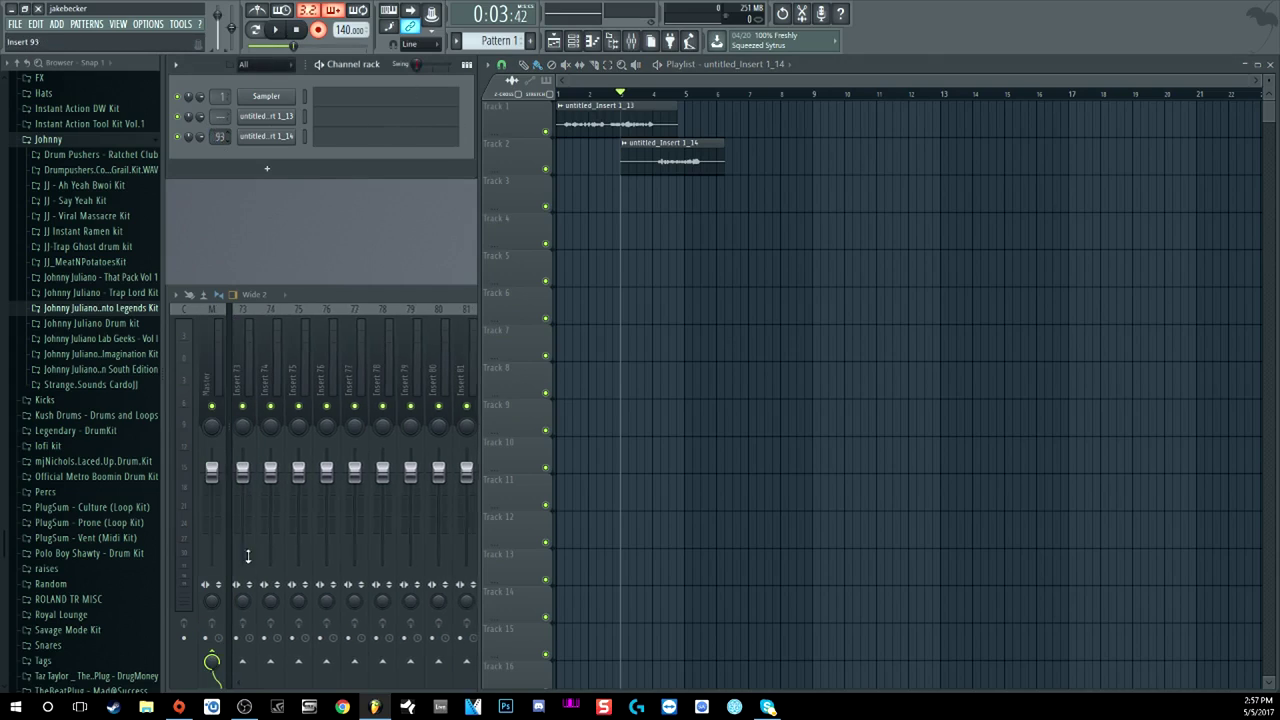
scroll(219, 136, down, 10)
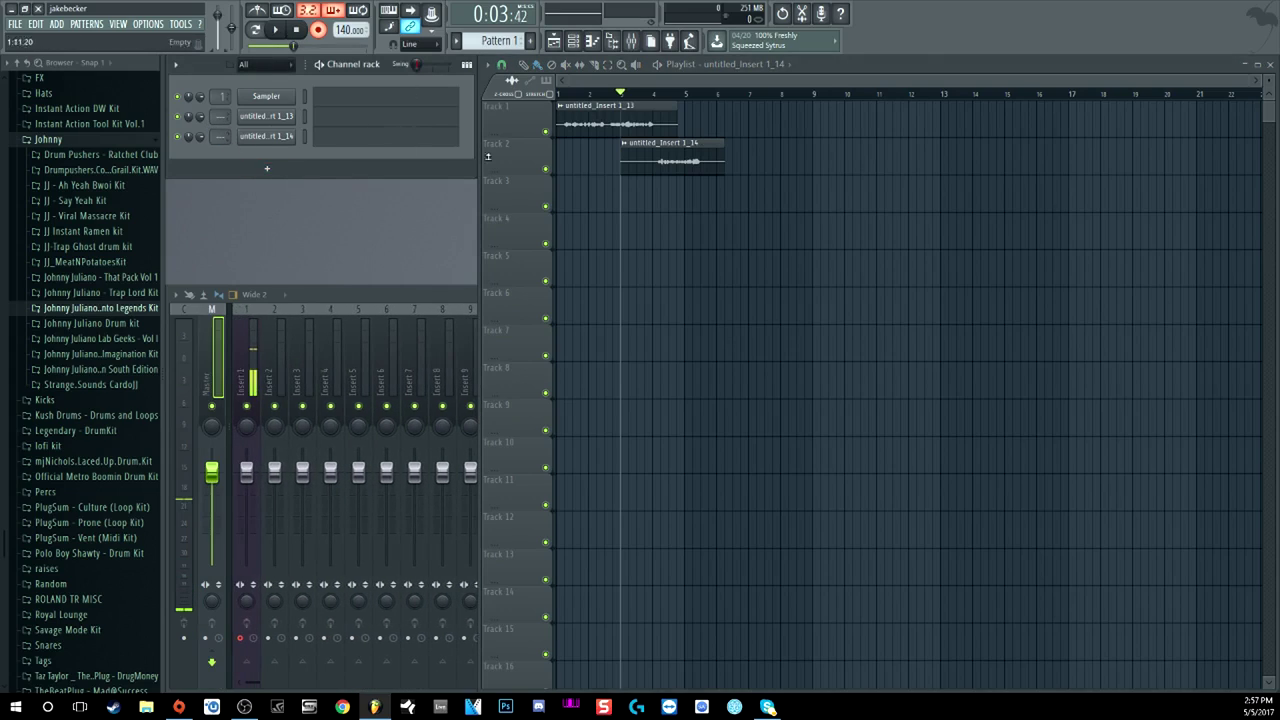
scroll(675, 96, up, 3)
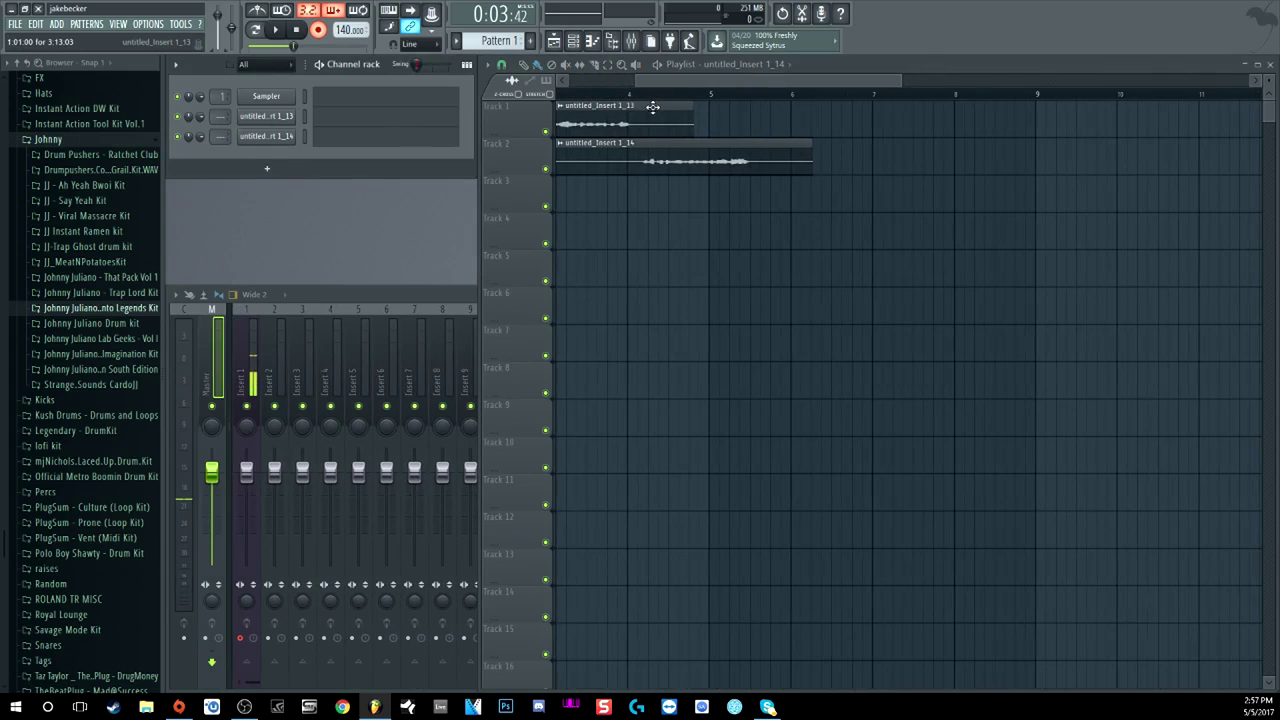
scroll(651, 90, up, 2)
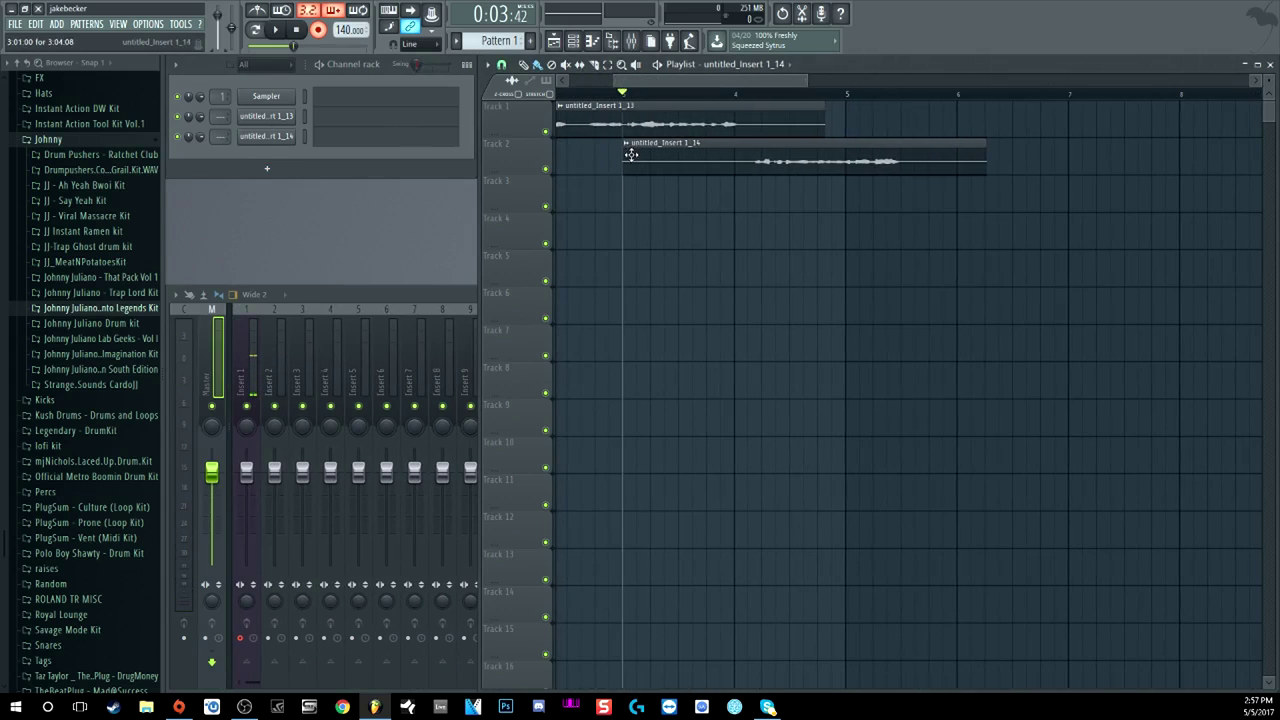
drag(625, 158, 735, 158)
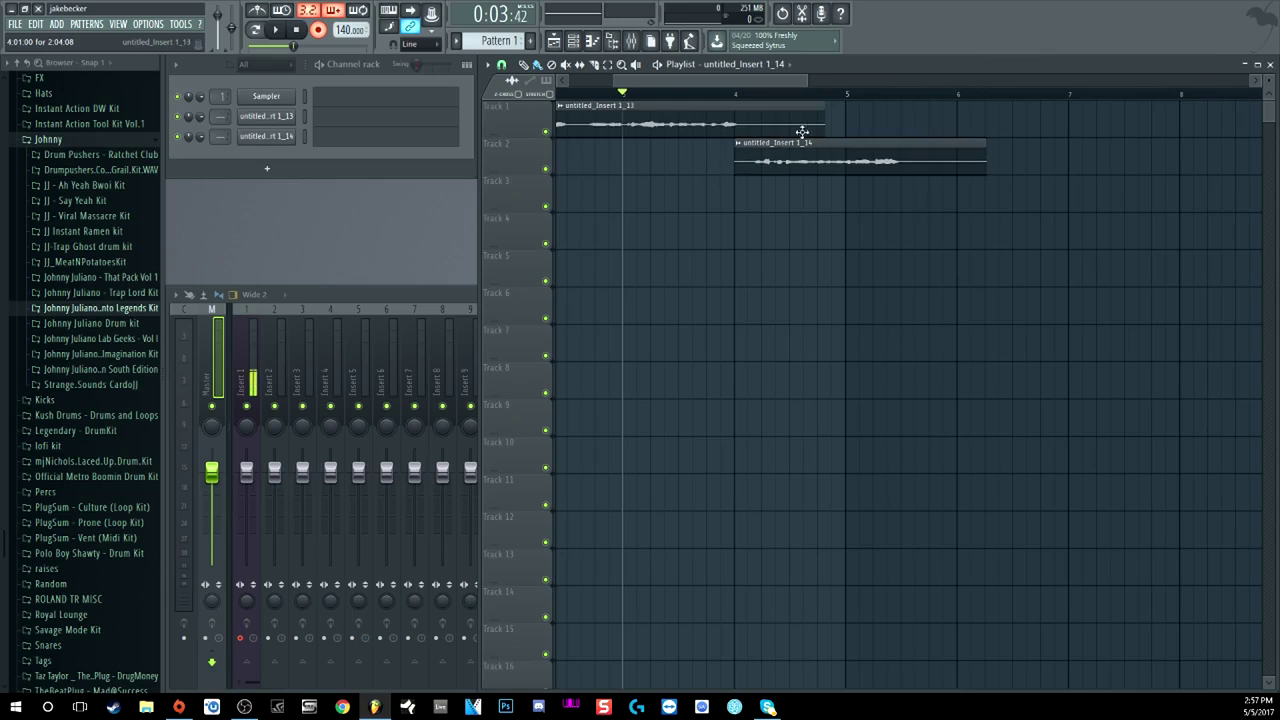
End the Track 1 clip at bar 4, switch snap to 1/6 step, and fine-align both clip edges
drag(825, 125, 738, 125)
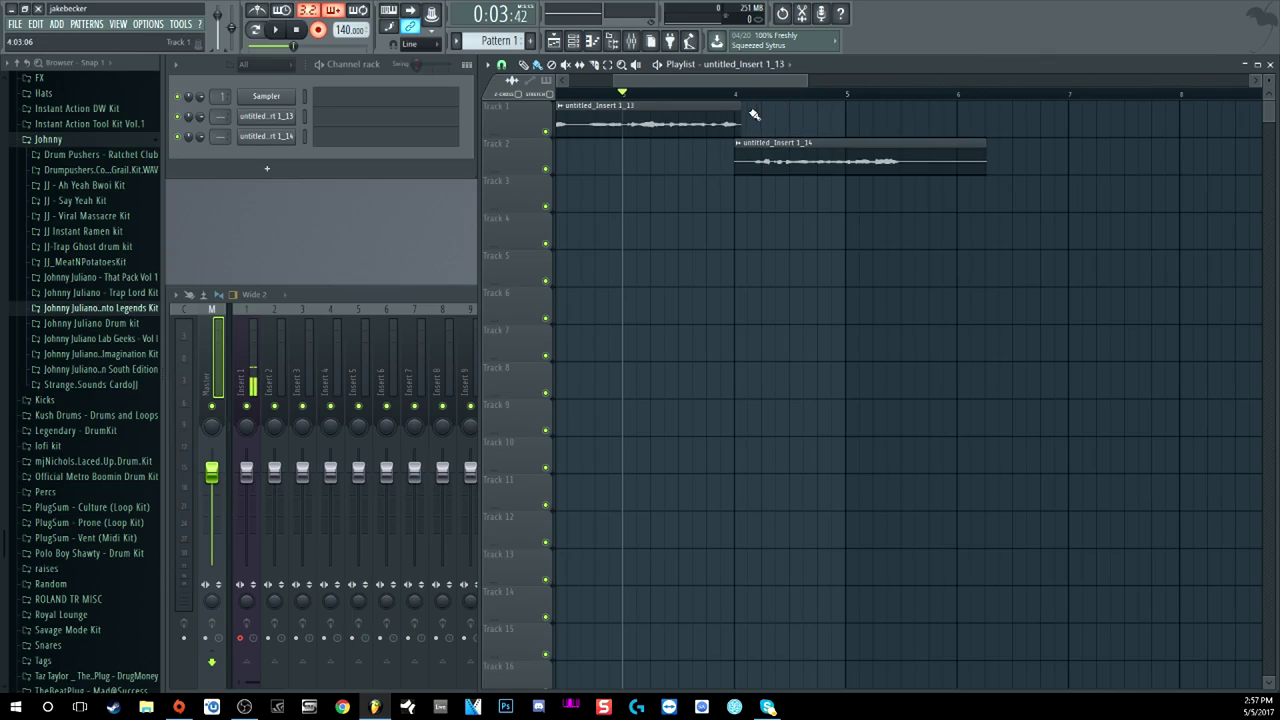
scroll(755, 105, up, 2)
scroll(755, 105, up, 2)
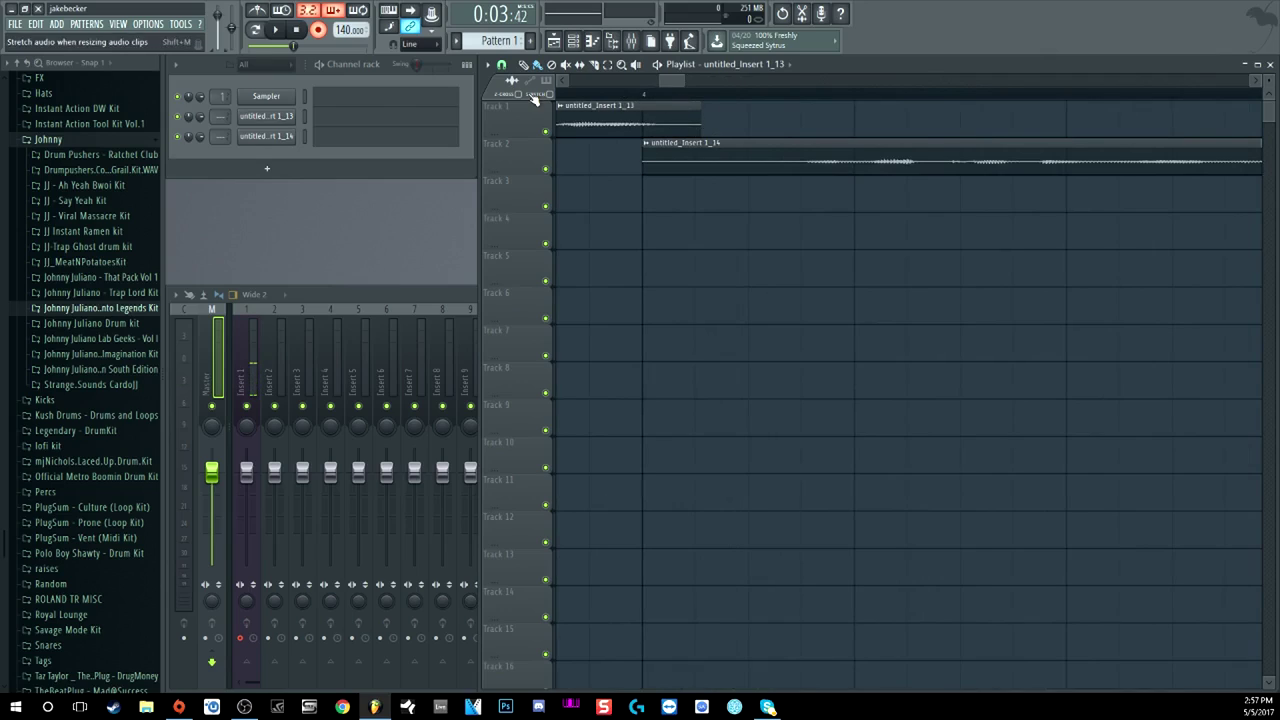
click(502, 65)
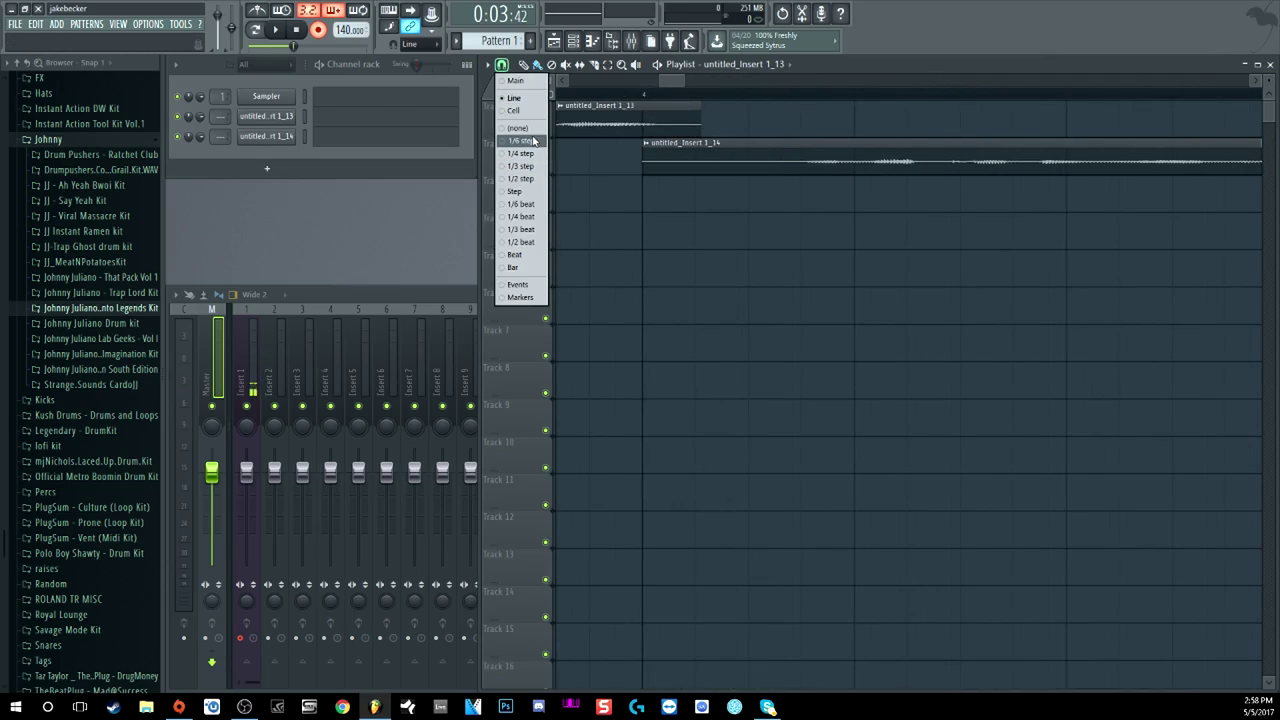
click(533, 141)
drag(700, 123, 665, 123)
drag(644, 169, 670, 160)
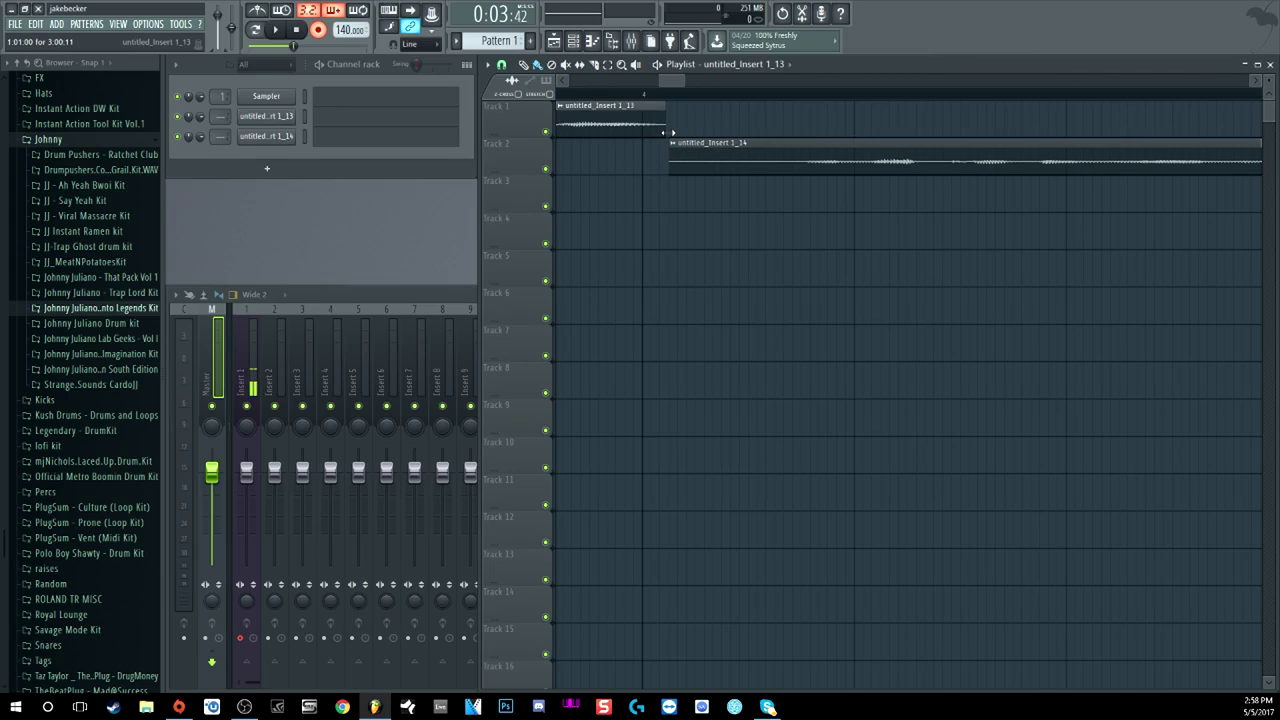
Set both recorded clip channels' mixer track to Insert 2
scroll(668, 103, down, 4)
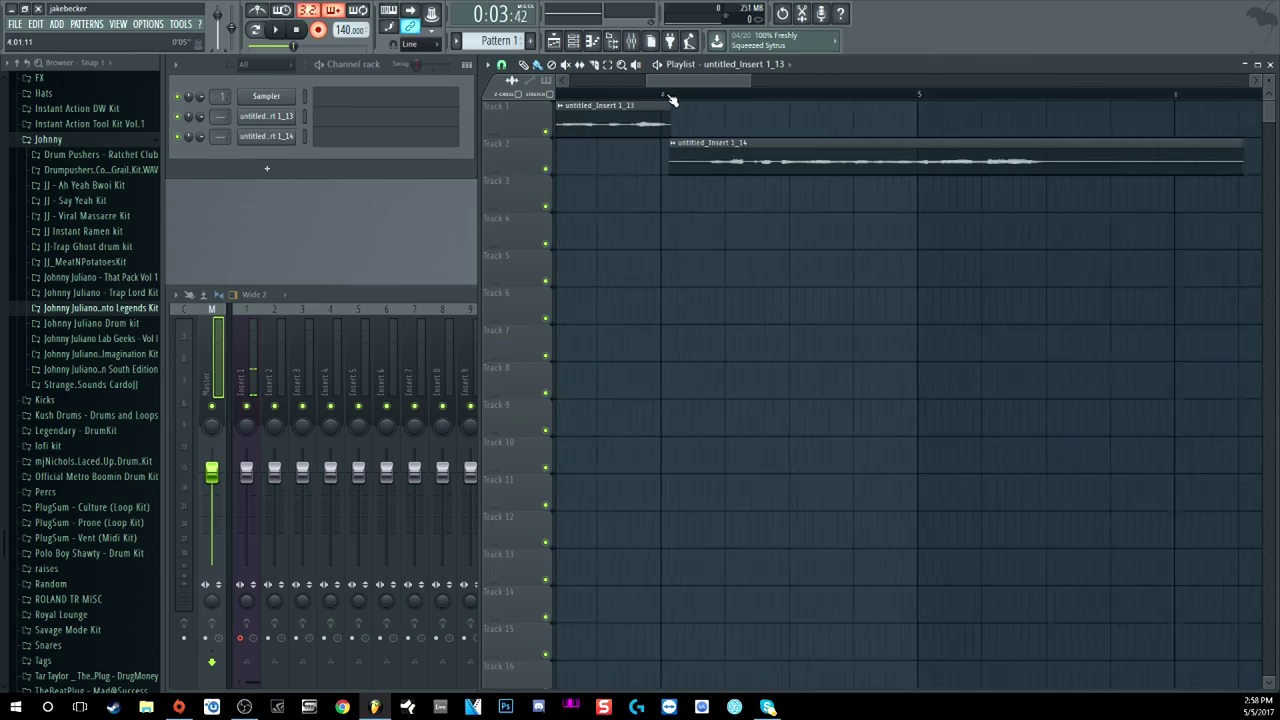
scroll(668, 103, down, 3)
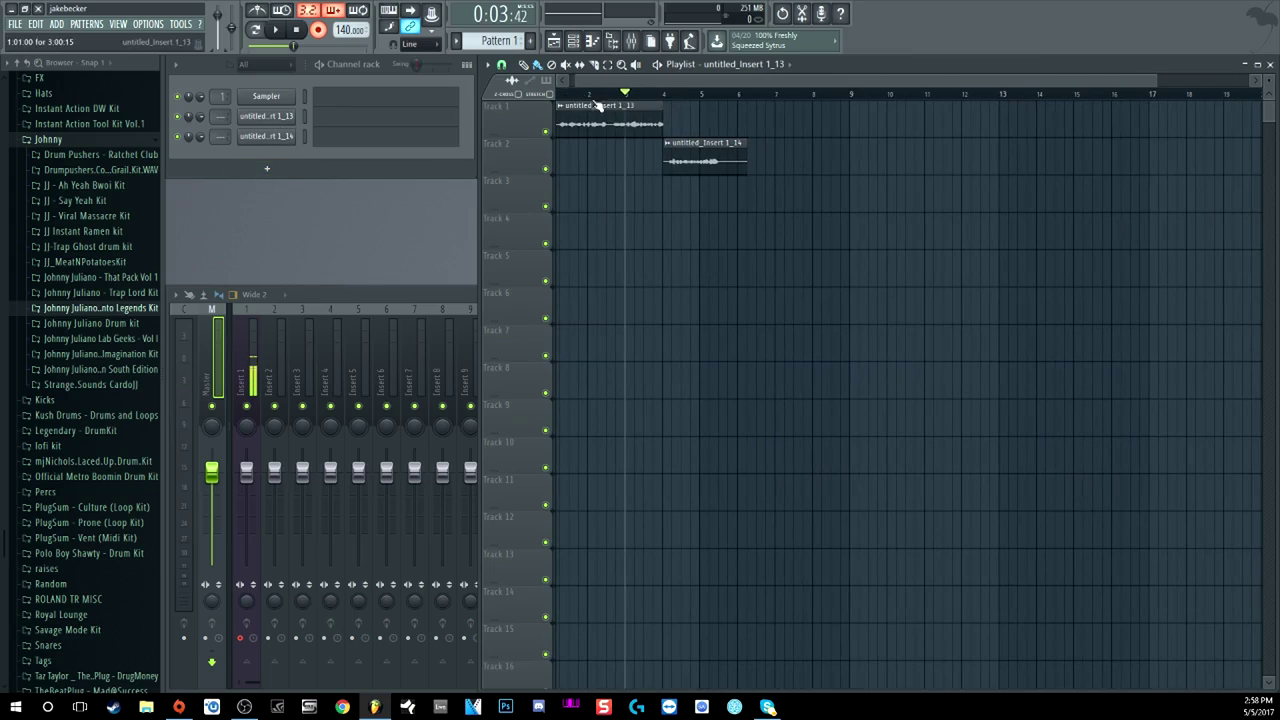
scroll(614, 94, down, 2)
scroll(221, 117, up, 1)
scroll(221, 117, up, 1)
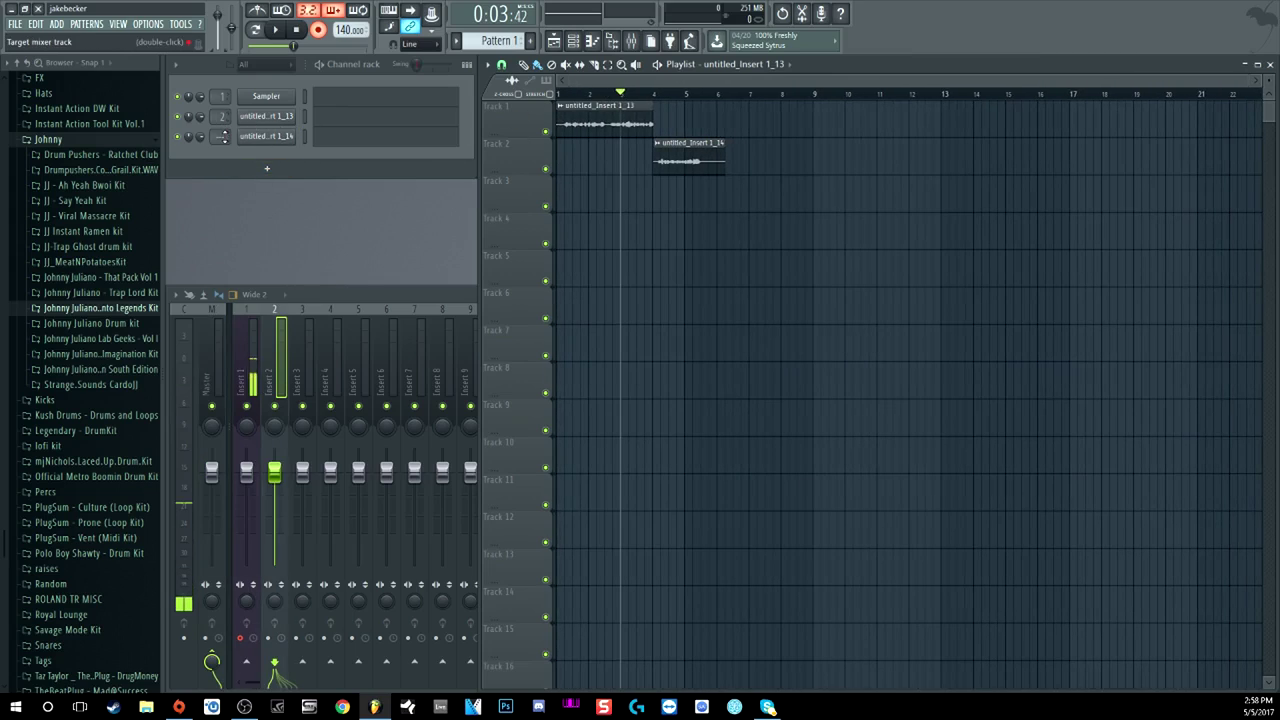
Open the mixer's Disk recording > Render to wave file(s), keeping 32Bit float depth
click(276, 332)
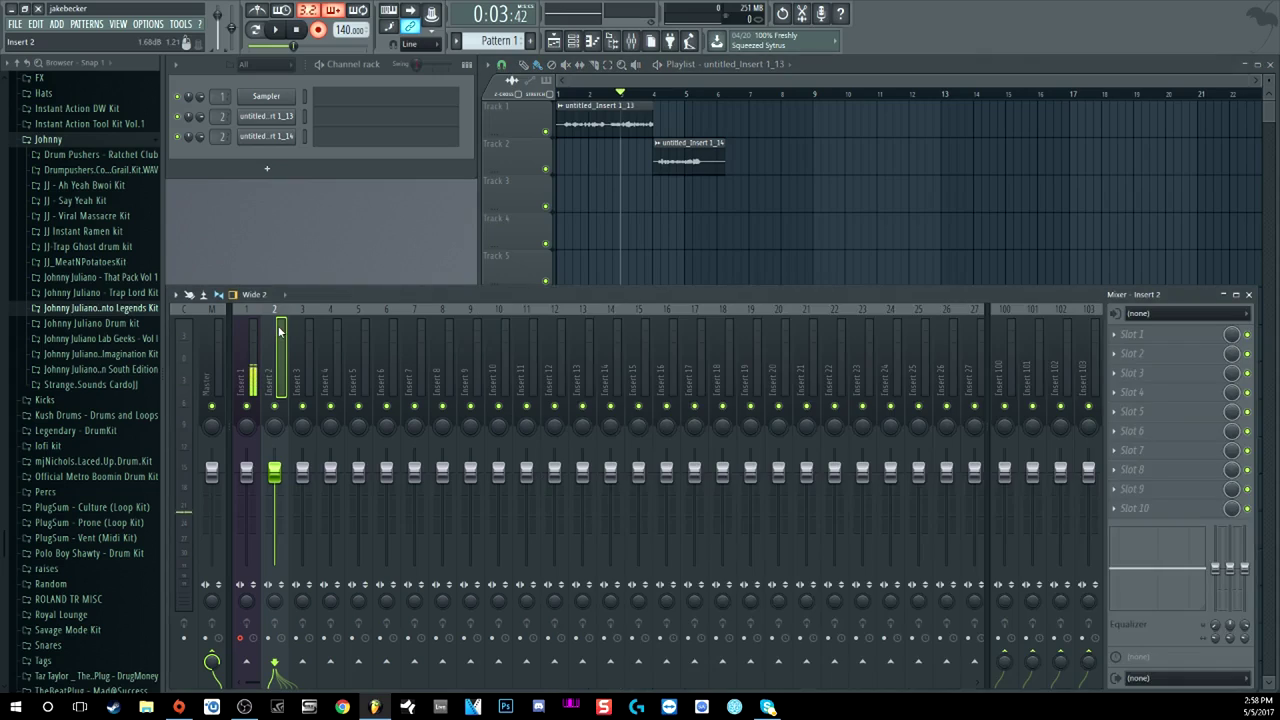
click(176, 296)
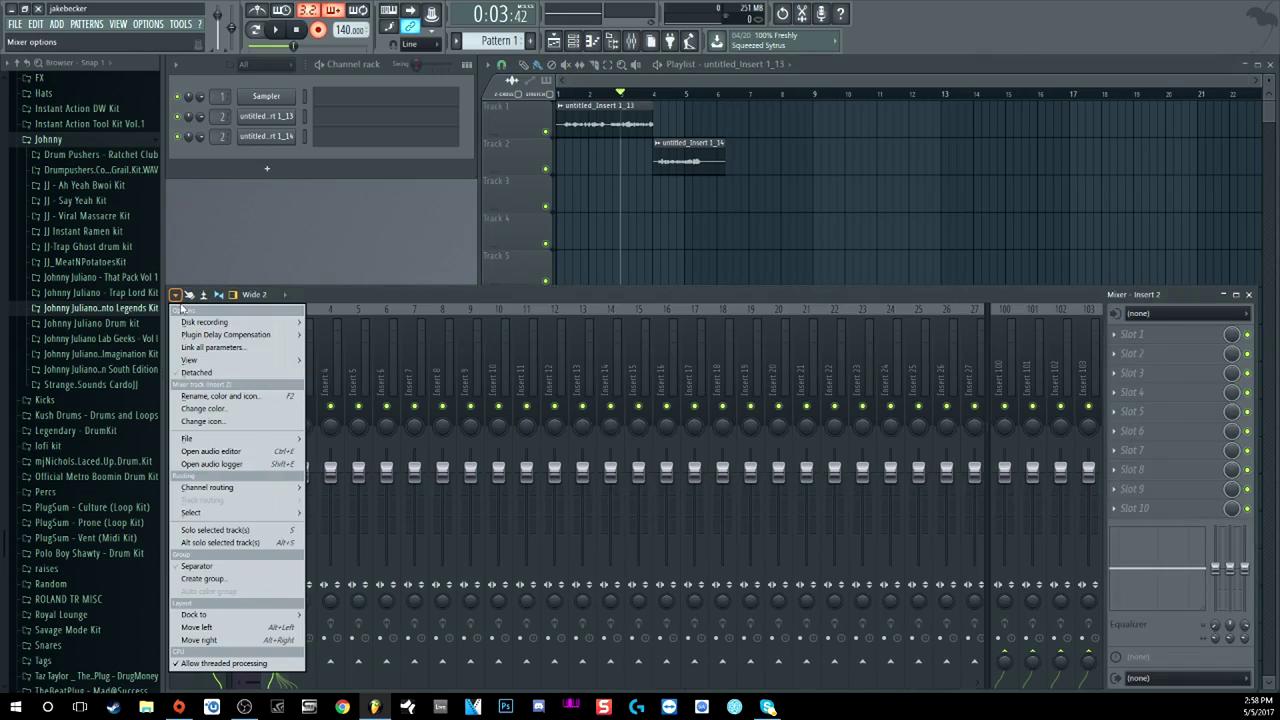
mouse_move(192, 325)
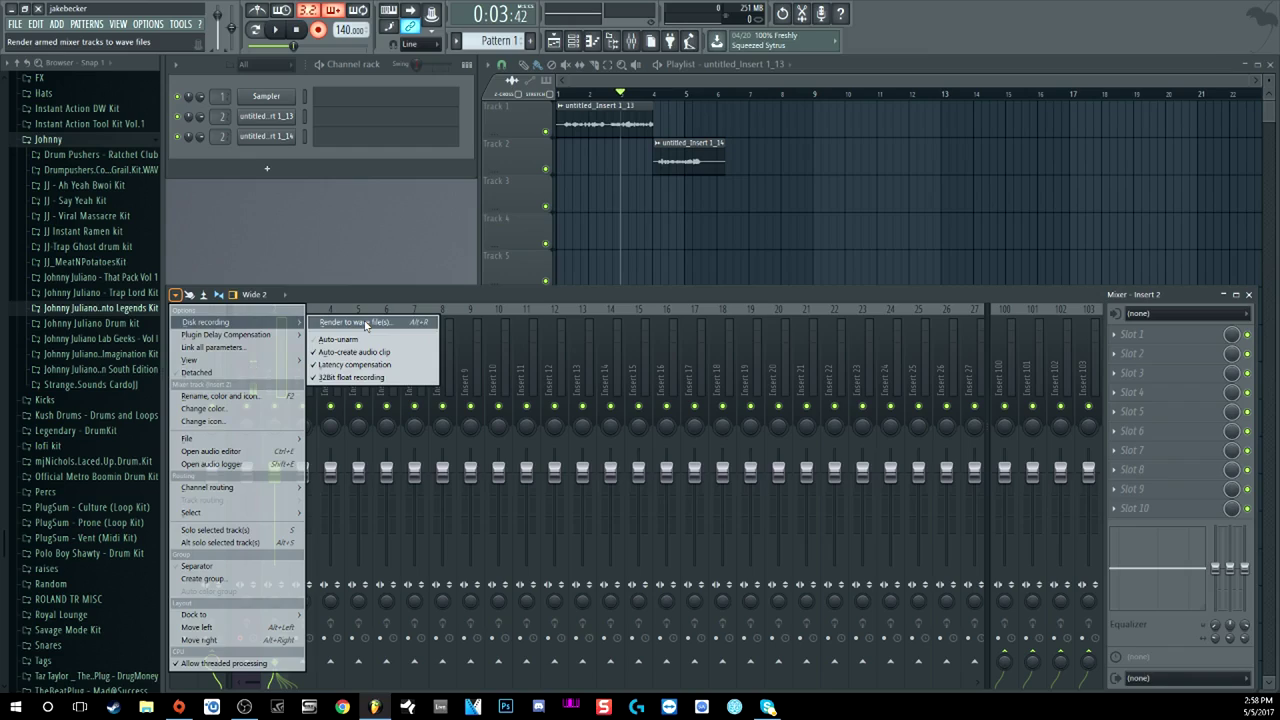
click(366, 323)
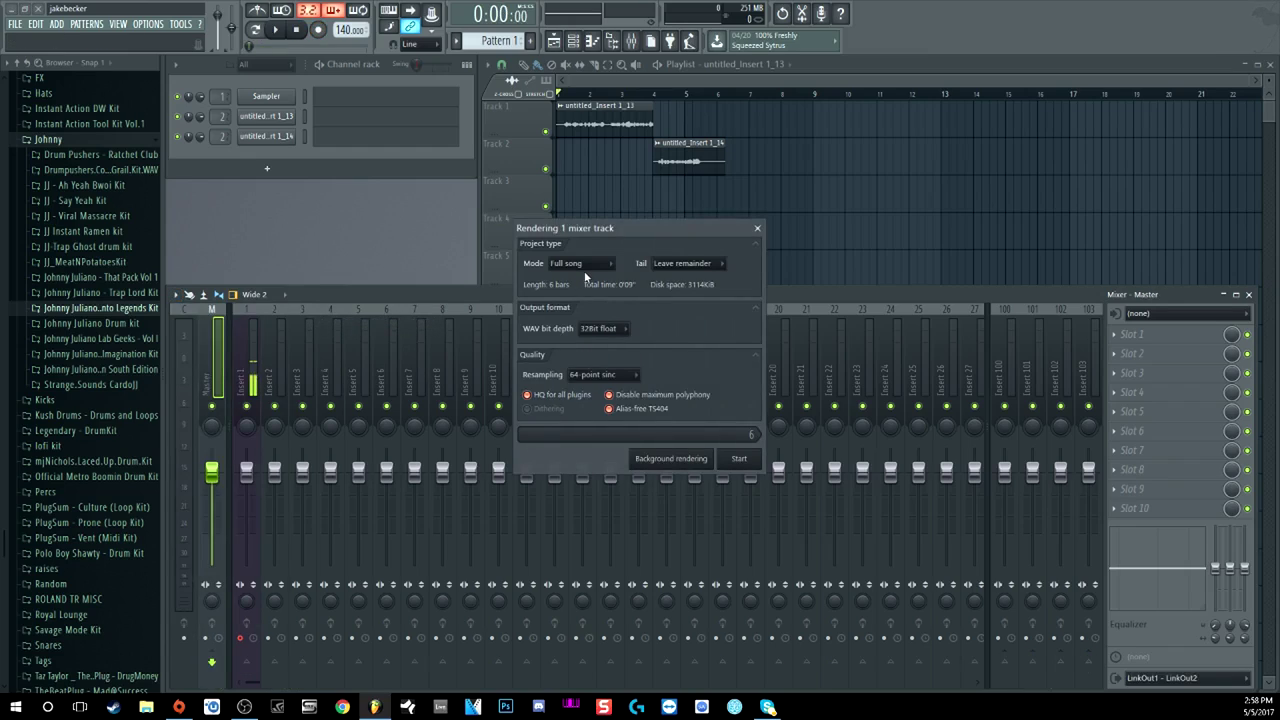
click(608, 331)
click(600, 341)
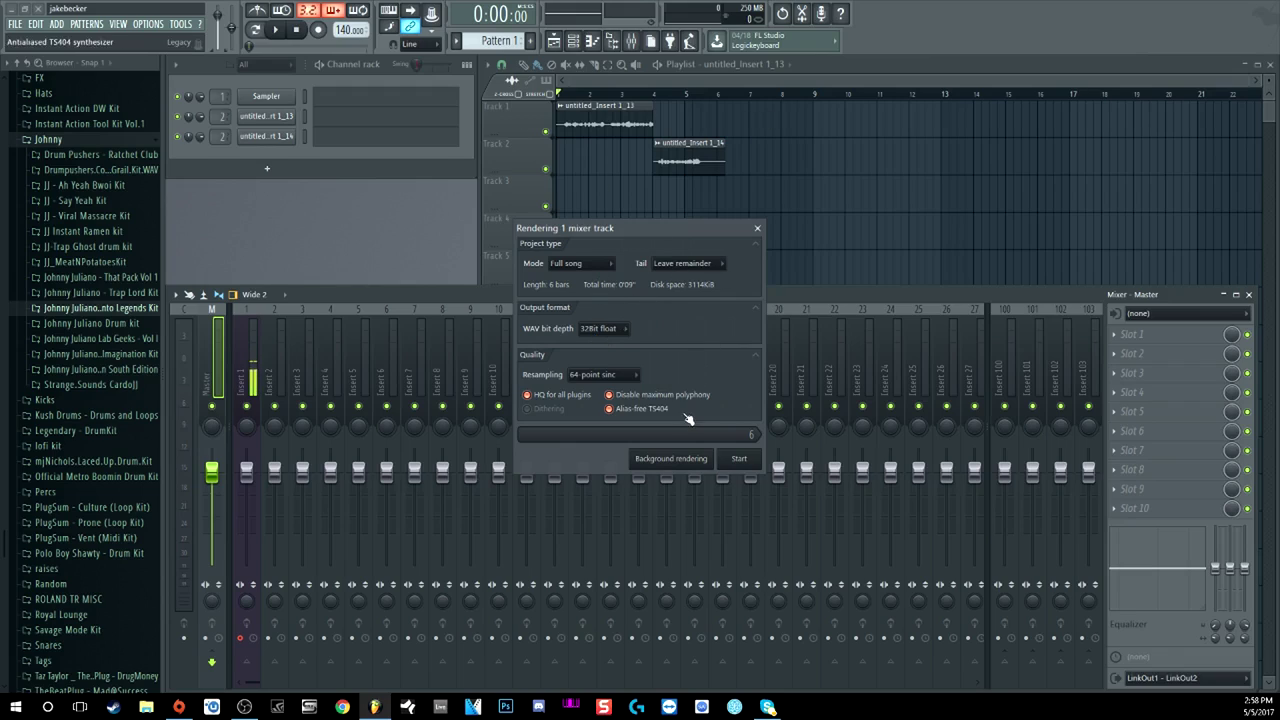
Start the render, return to the playlist, and close the ASIO Link window
click(739, 458)
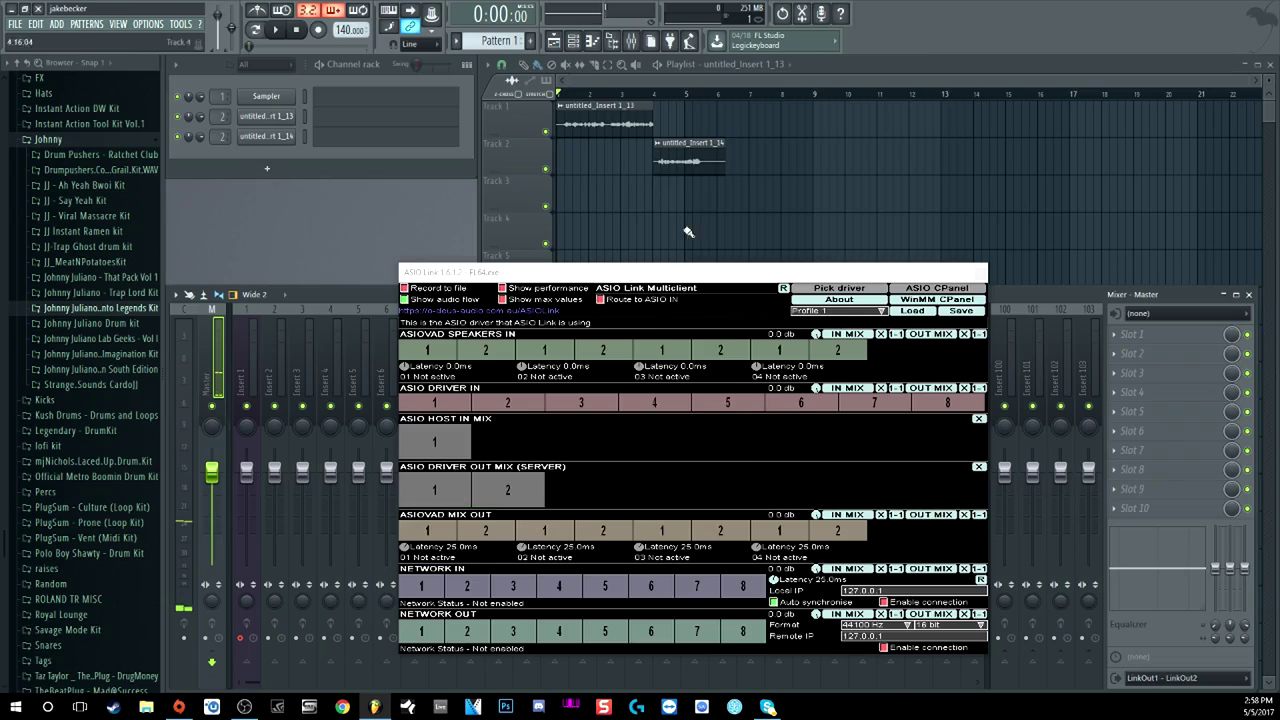
click(626, 84)
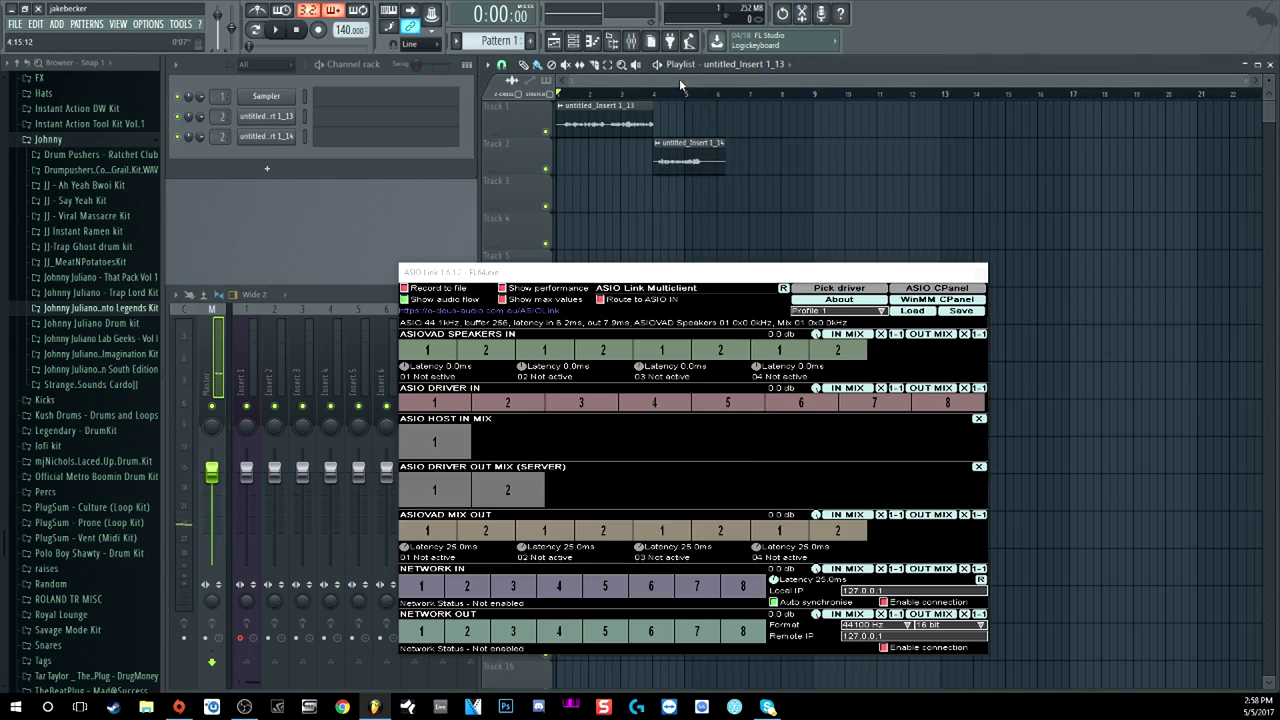
click(980, 274)
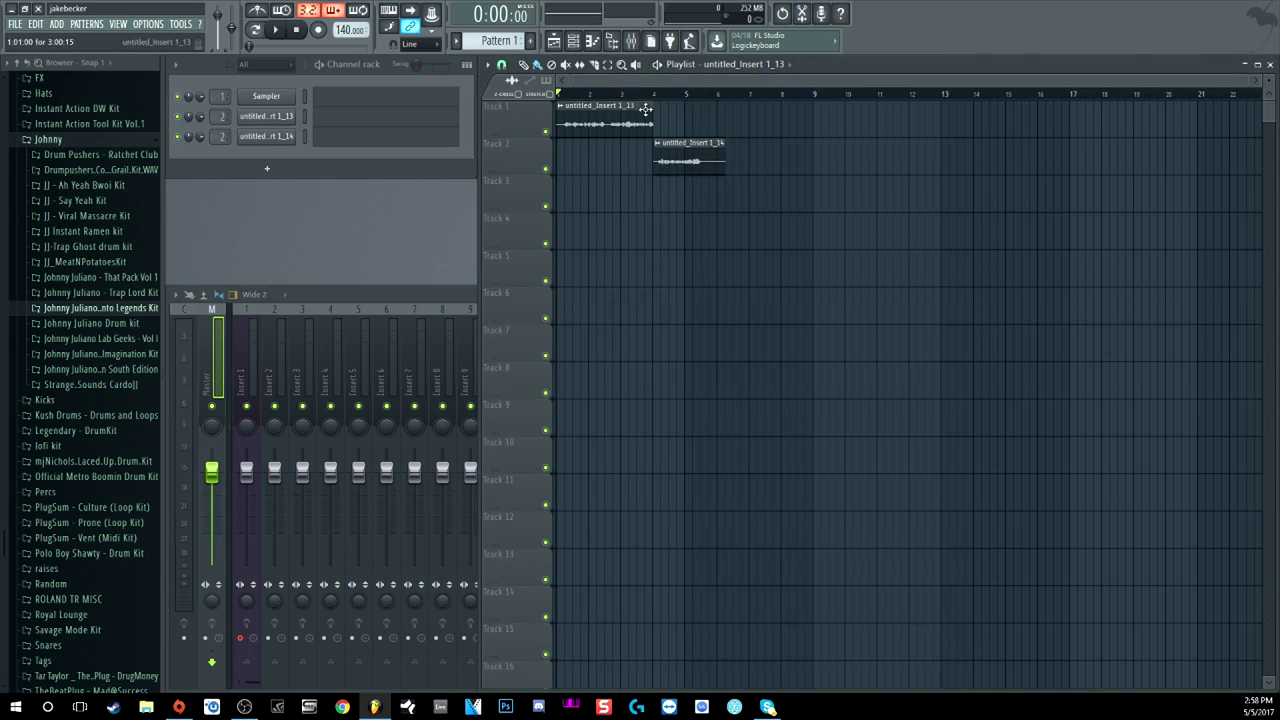
Bring the full mixer forward and select Insert 2
click(576, 44)
click(576, 44)
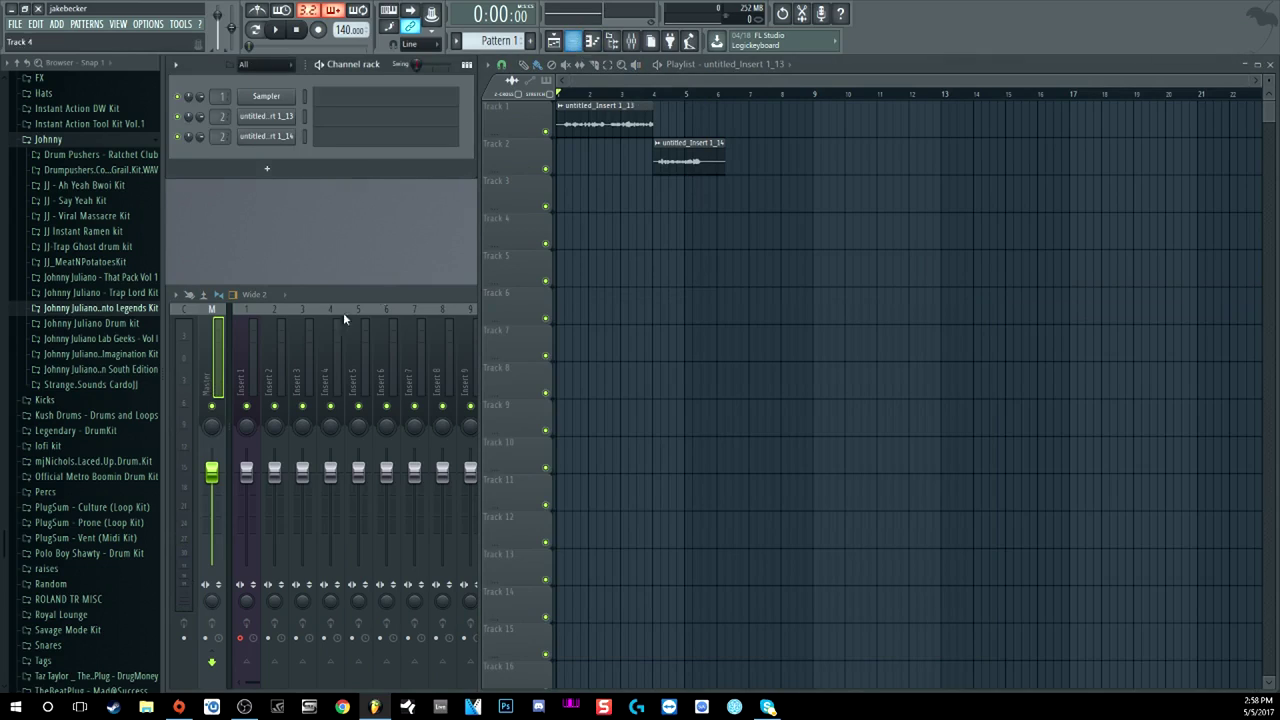
click(284, 353)
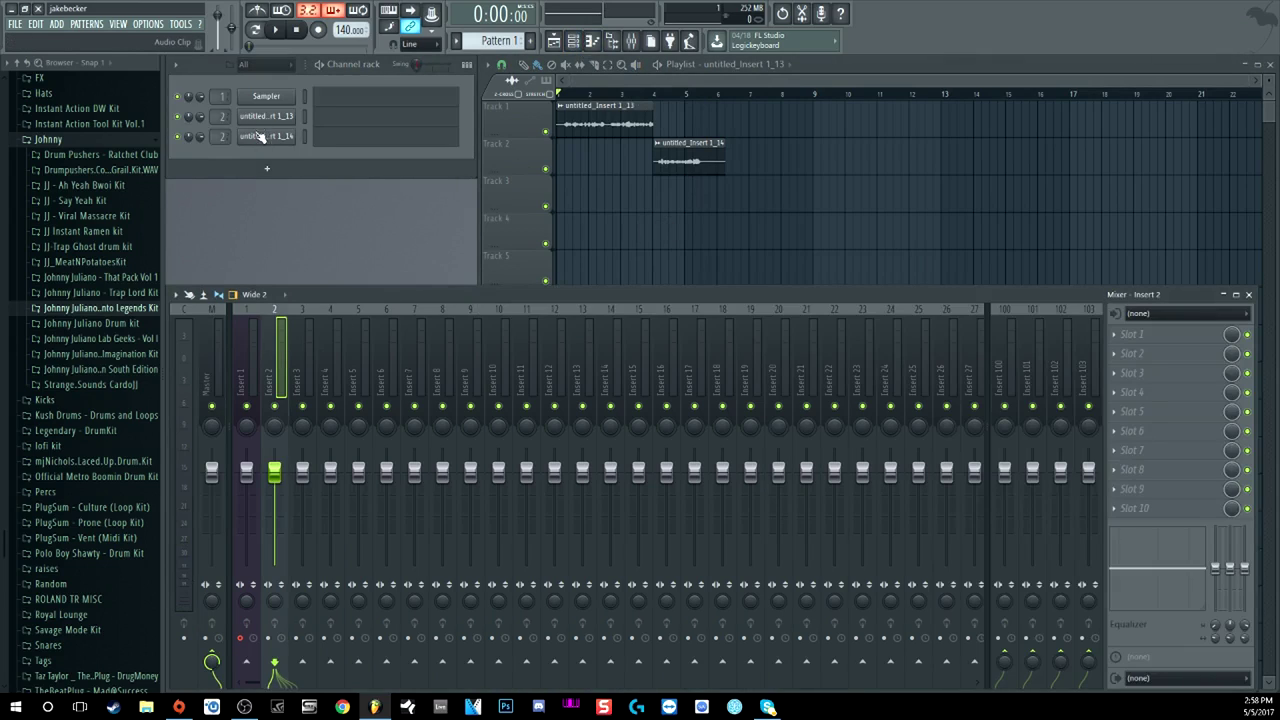
click(176, 294)
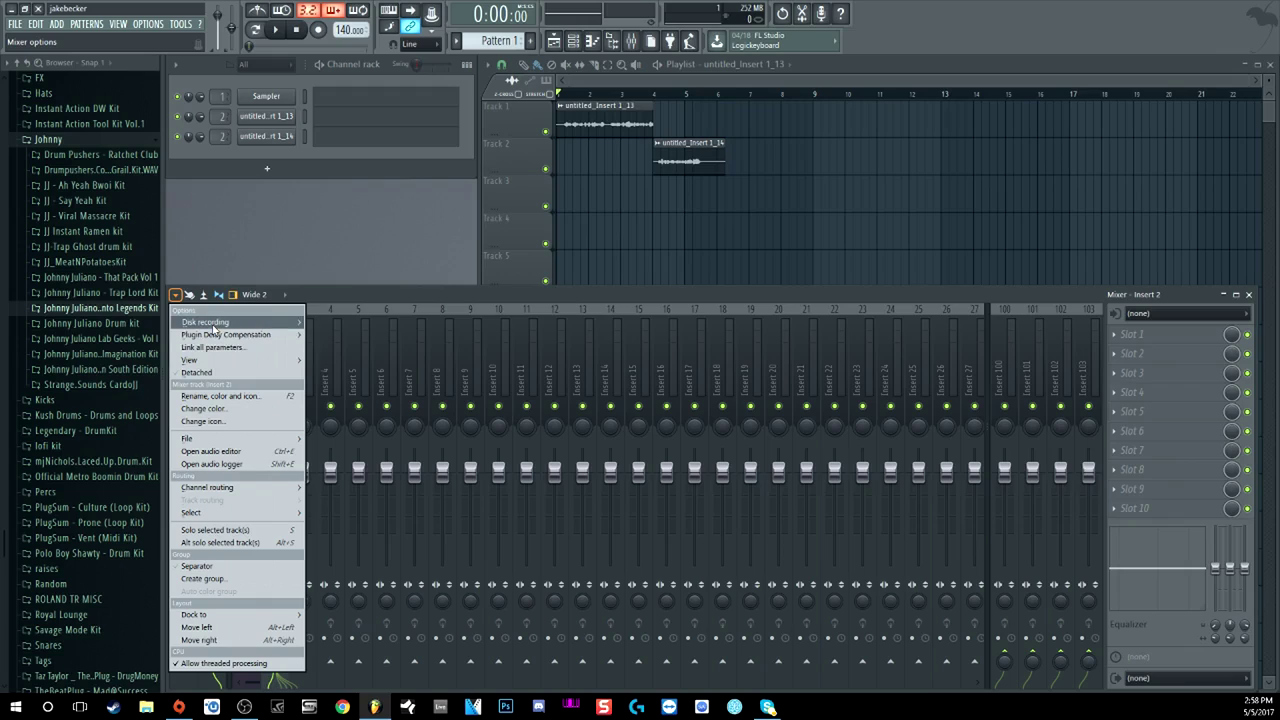
mouse_move(262, 322)
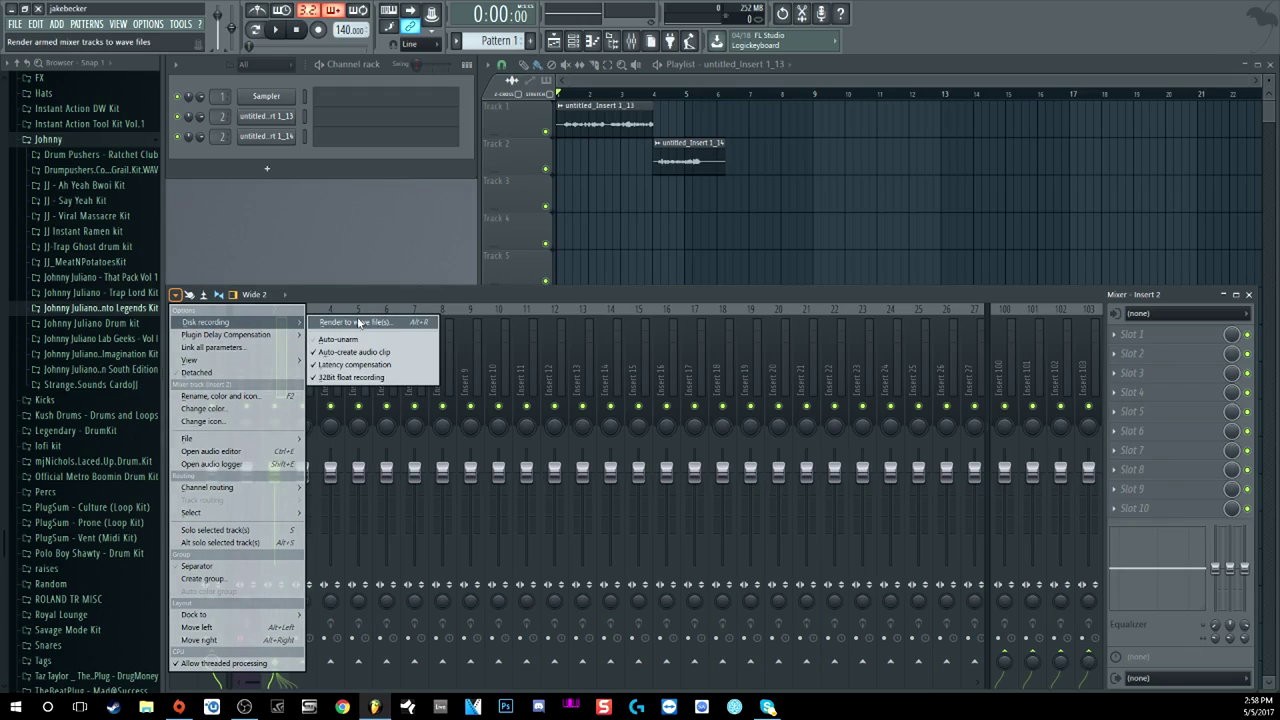
click(580, 78)
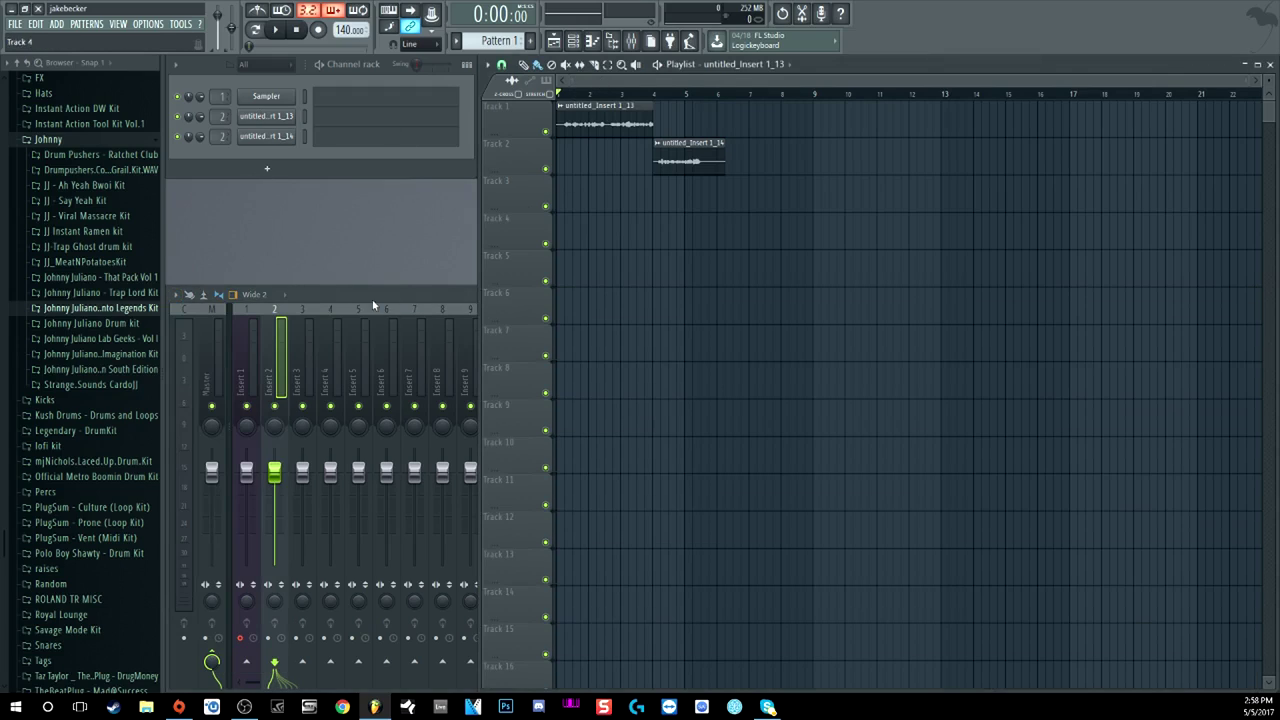
click(278, 348)
click(243, 640)
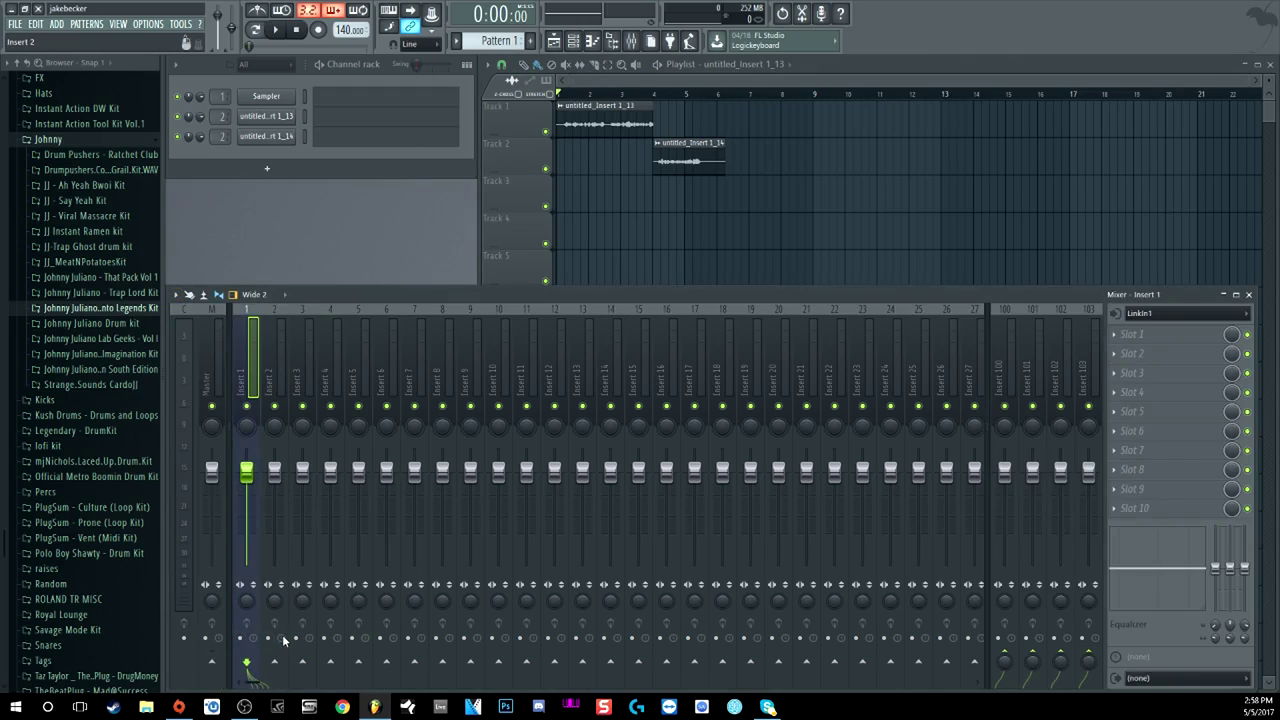
click(277, 643)
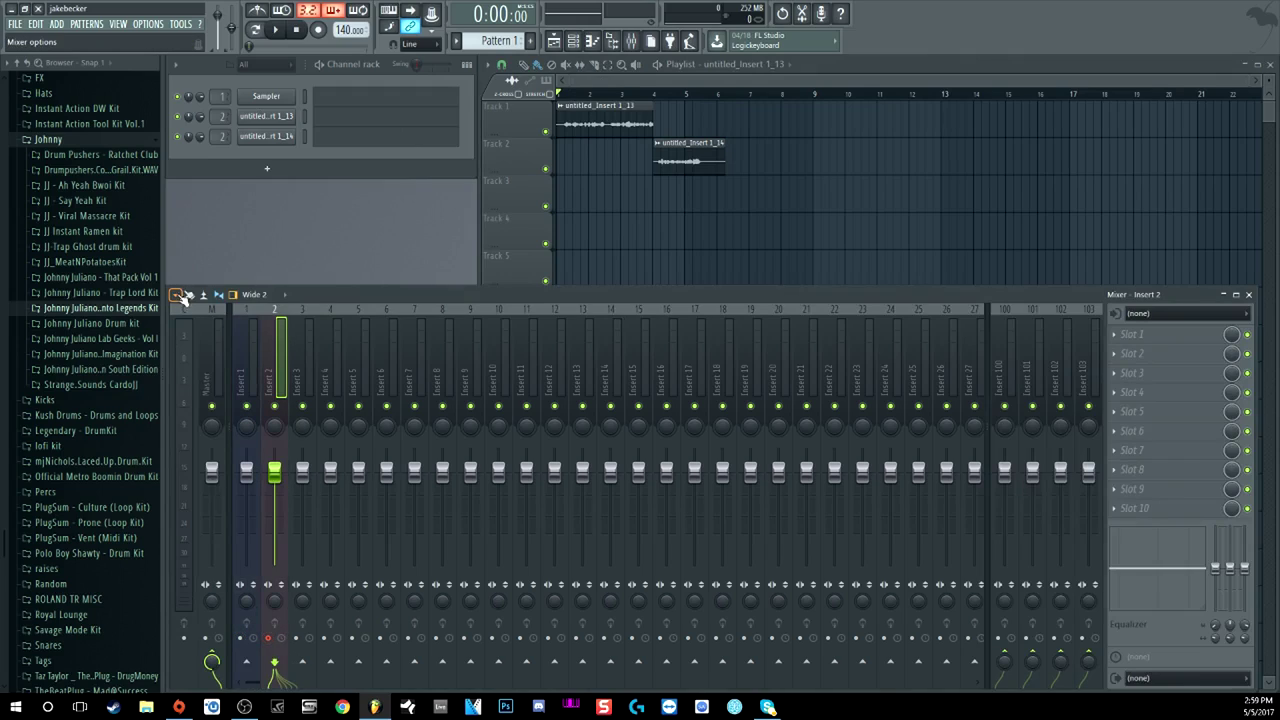
Render the armed Insert 2 track to WAV, then close the ASIO Link window
click(175, 295)
mouse_move(230, 322)
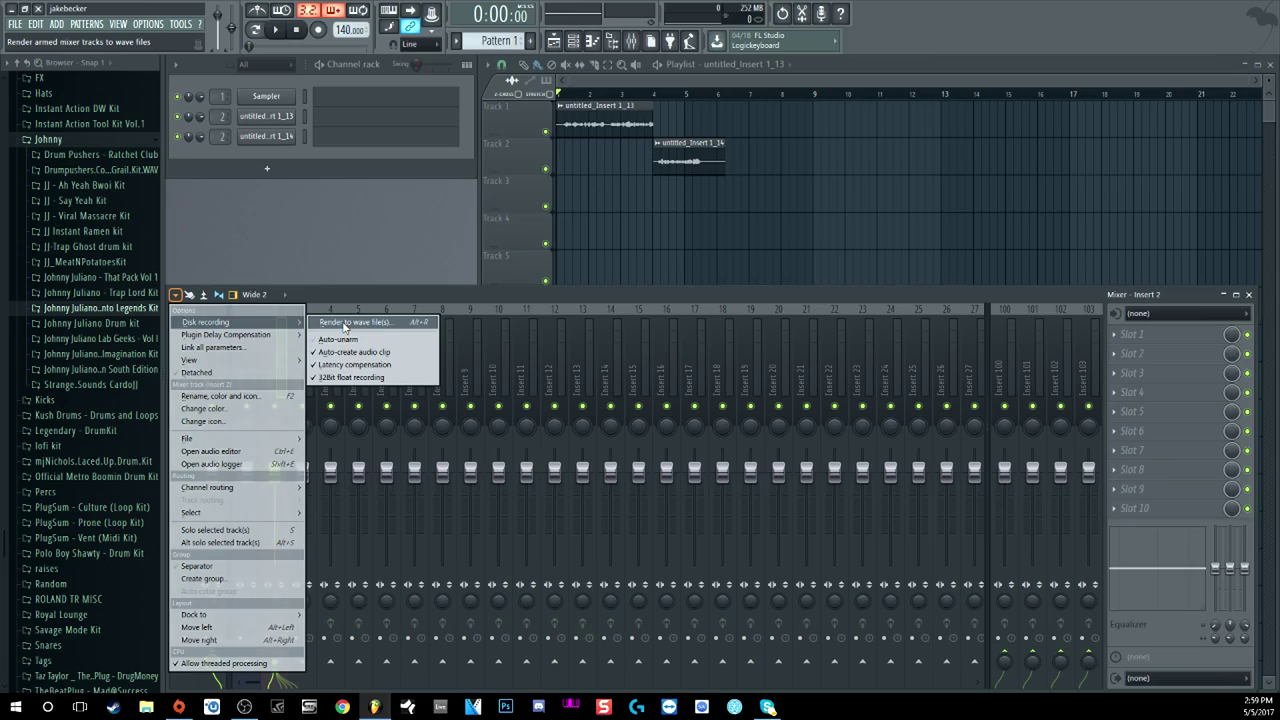
click(342, 322)
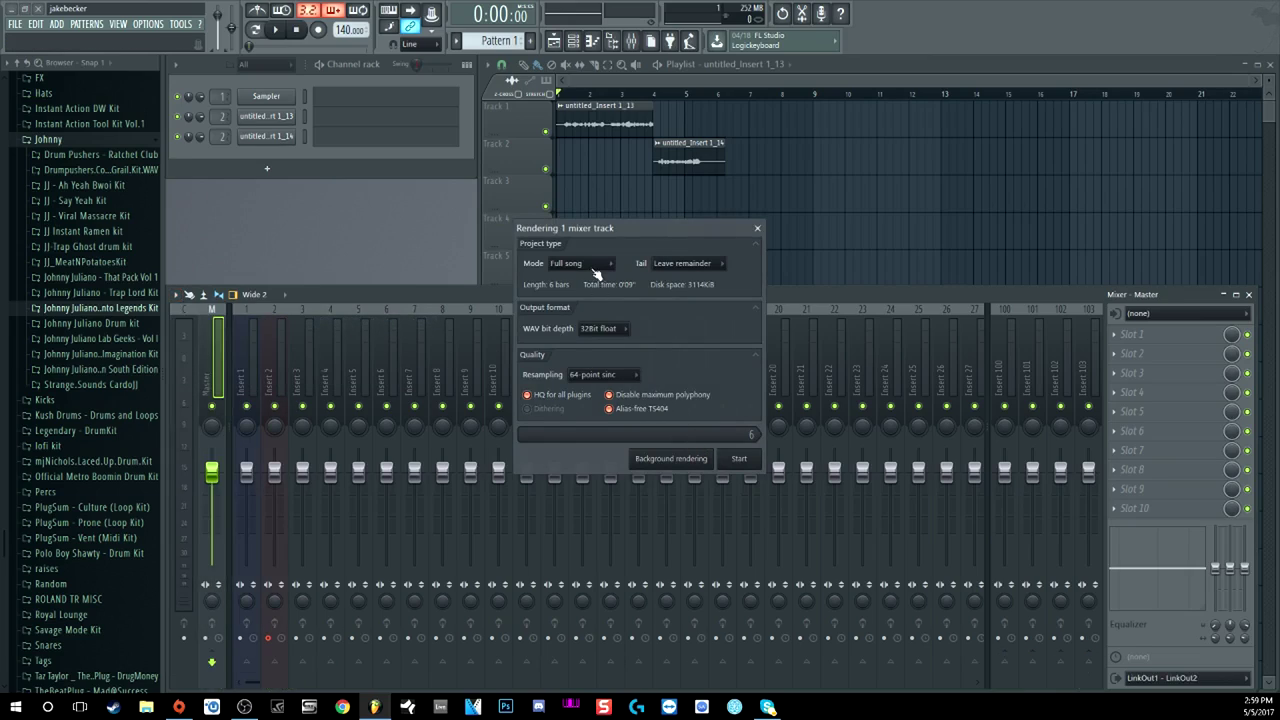
click(738, 459)
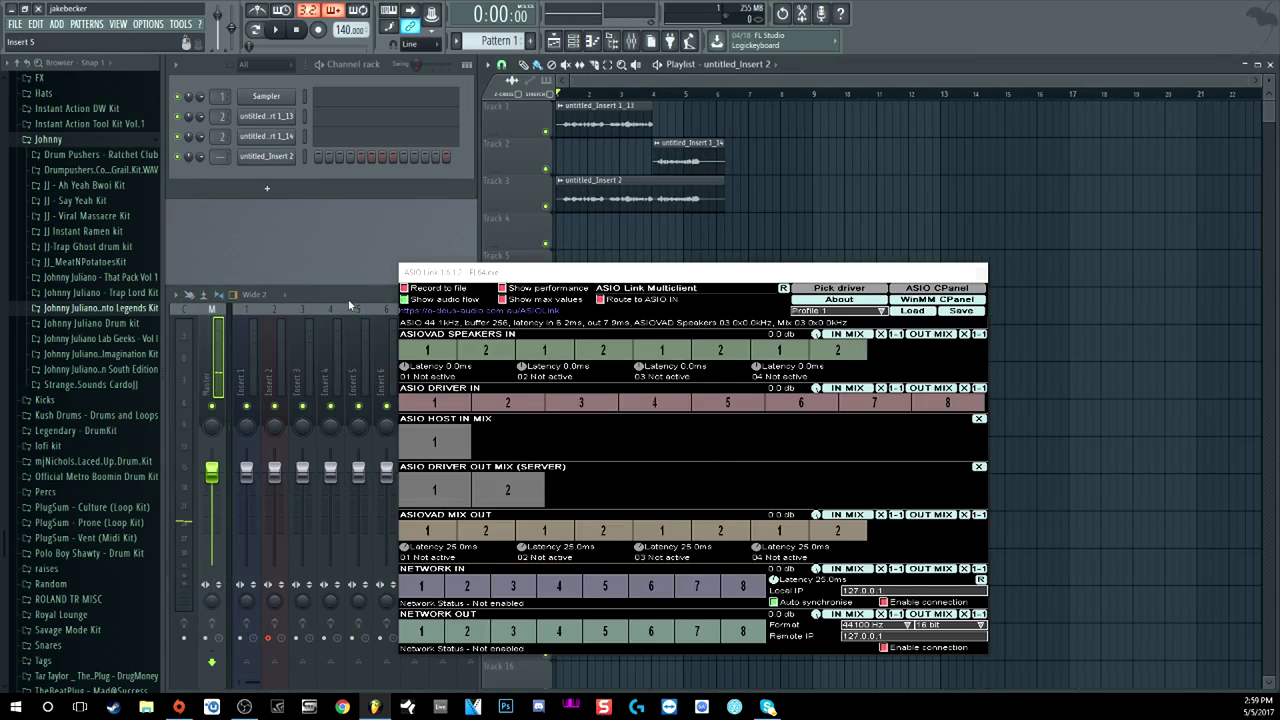
click(270, 640)
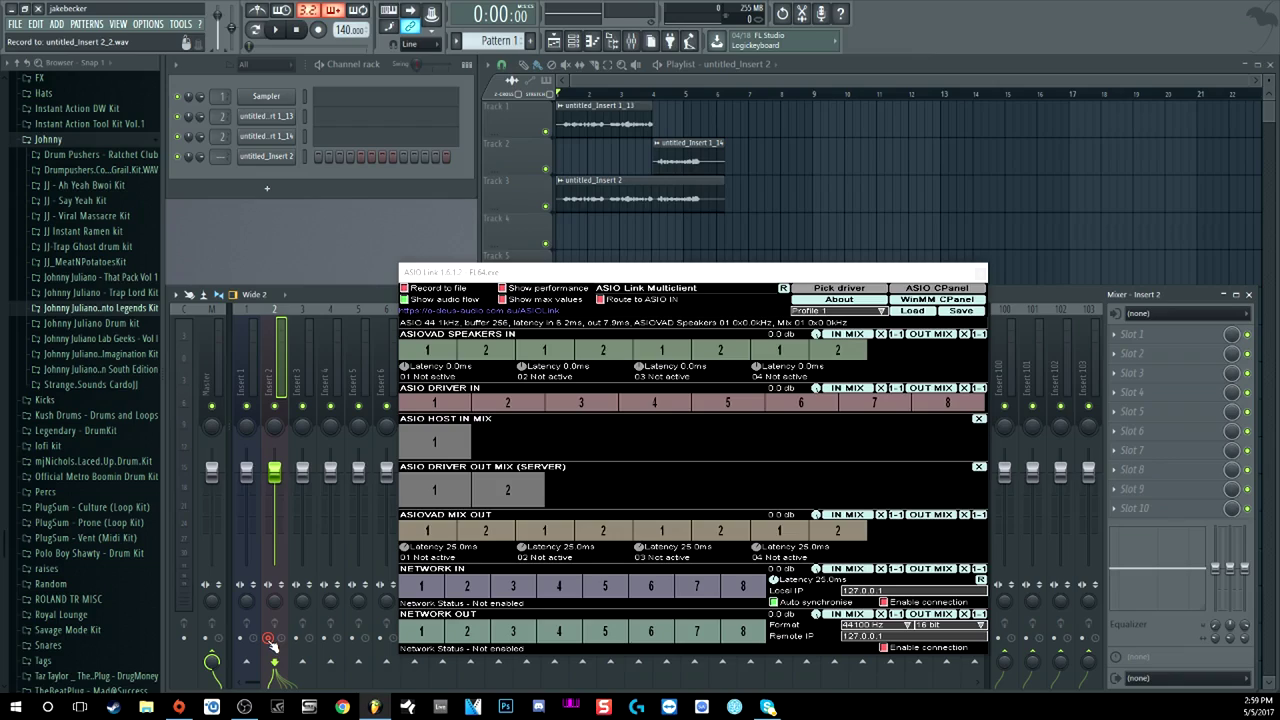
click(974, 265)
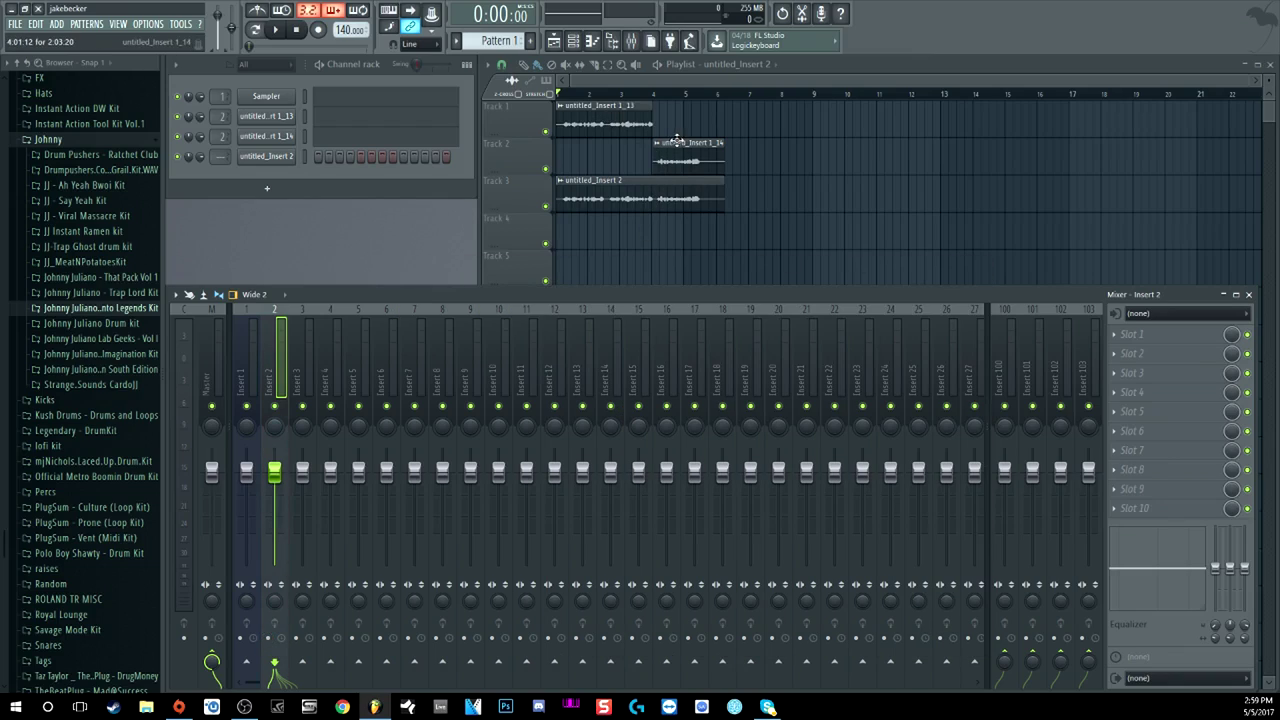
Mute playlist Tracks 1 and 2 and play the song to hear untitled_Insert 2 alone
right_click(254, 145)
click(421, 150)
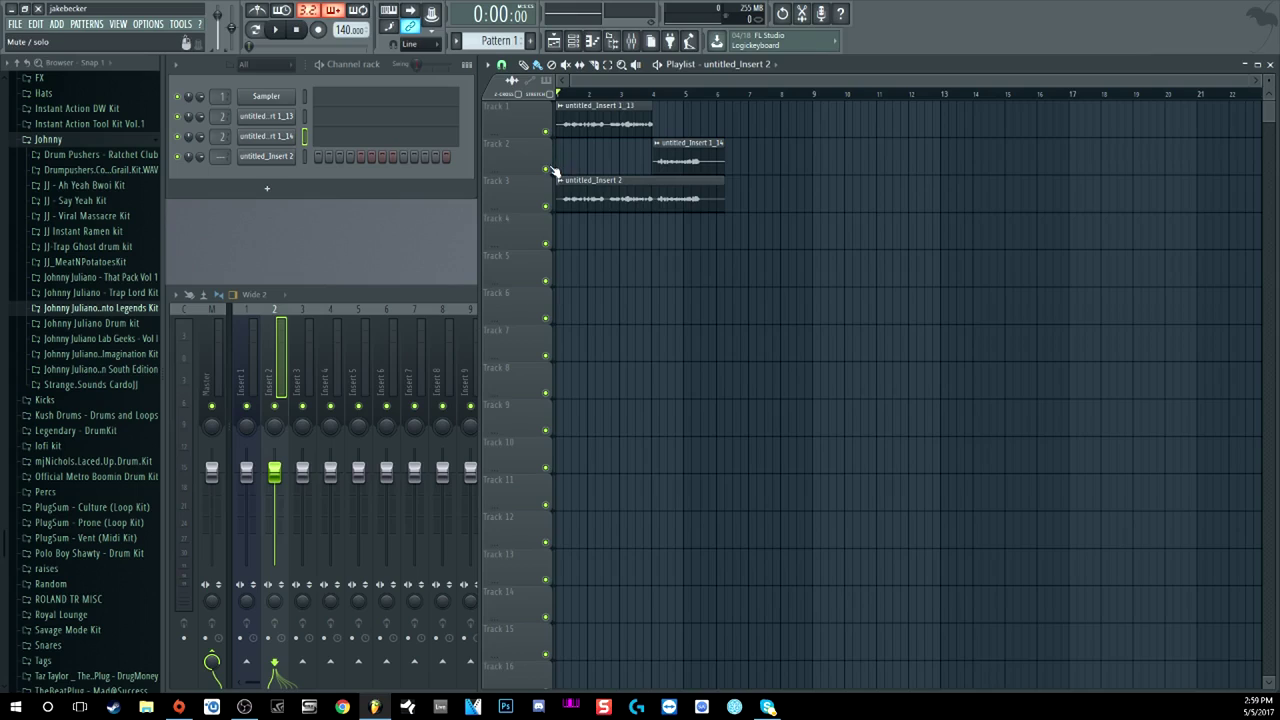
click(547, 168)
click(546, 131)
click(276, 30)
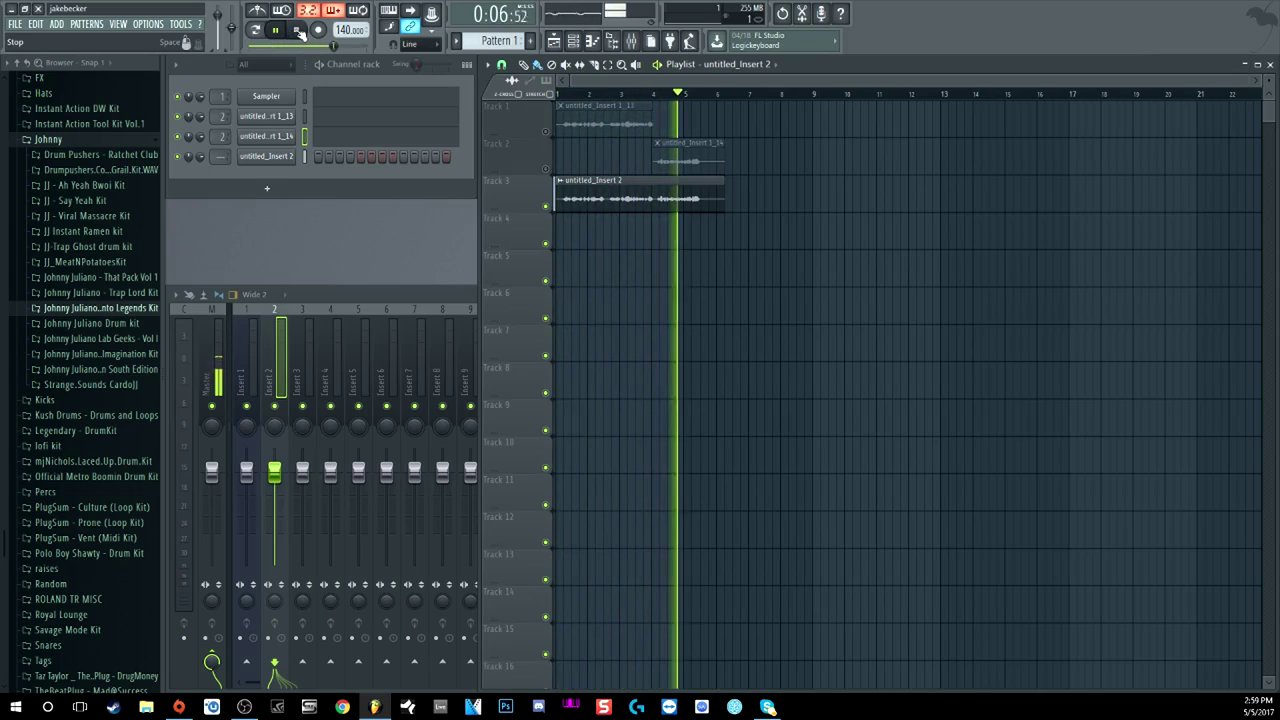
click(298, 31)
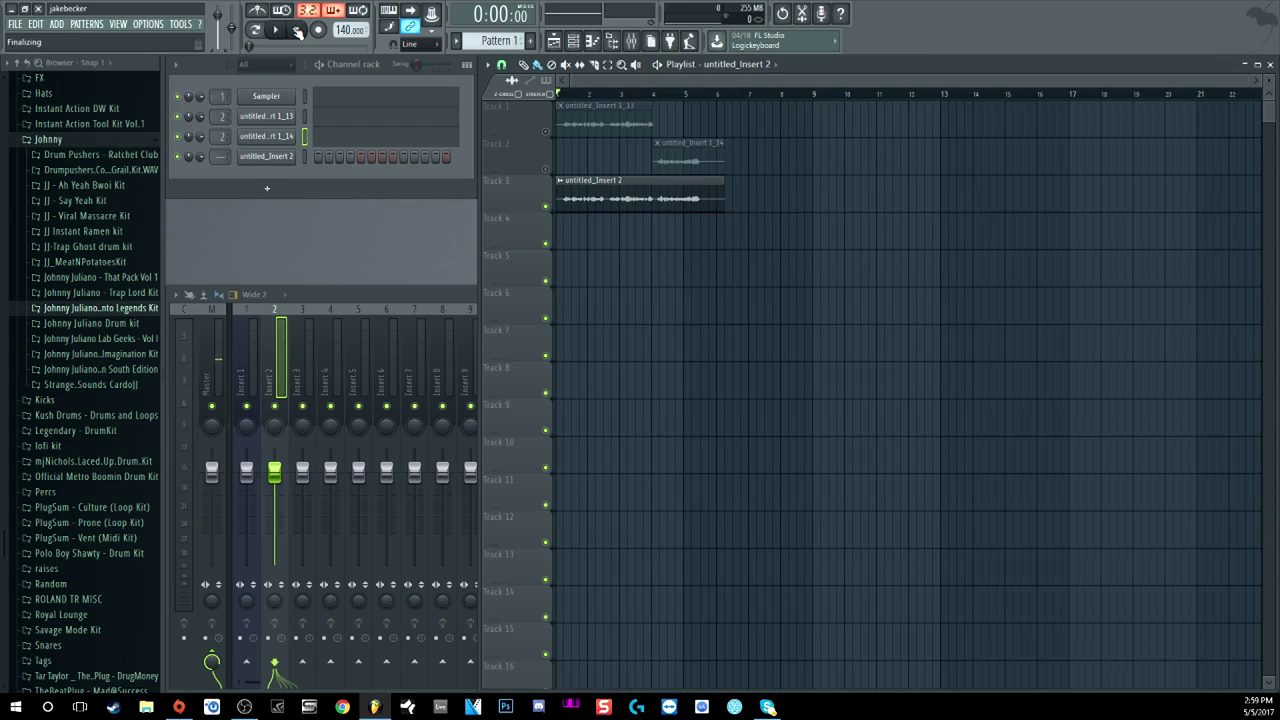
click(284, 345)
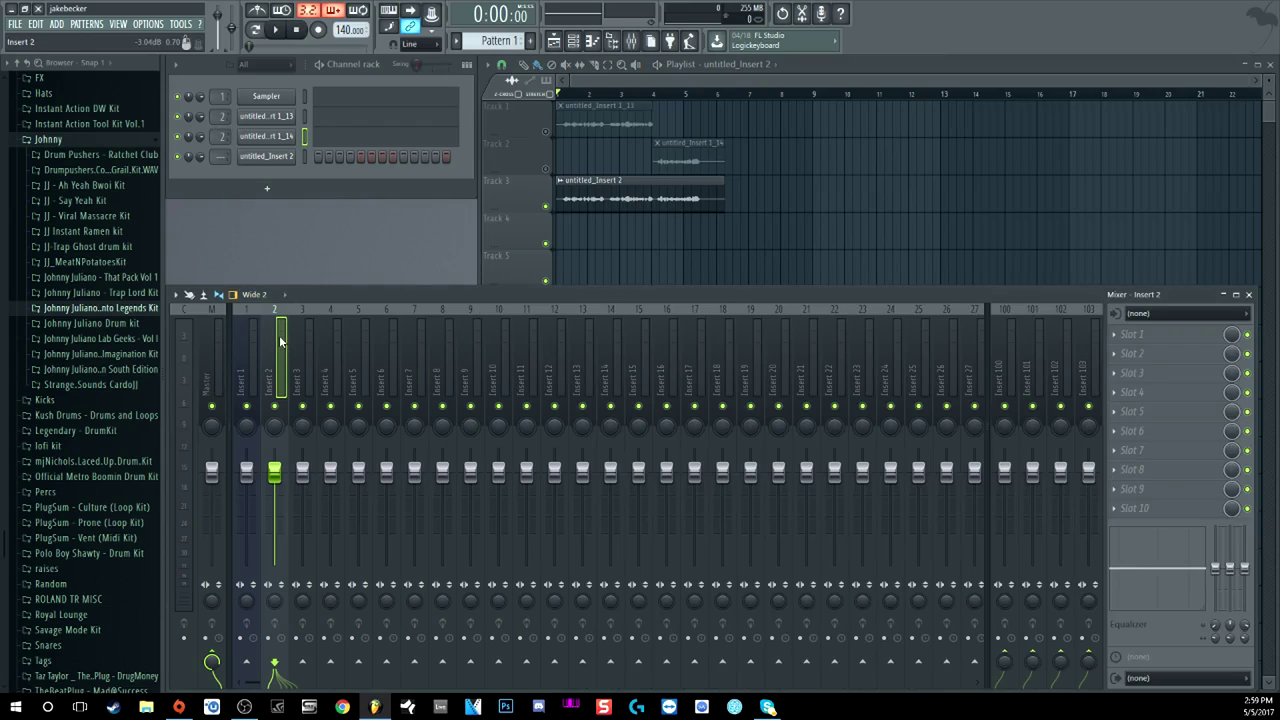
Arm Insert 2 for disk recording and check the mixer's disk recording option
click(267, 637)
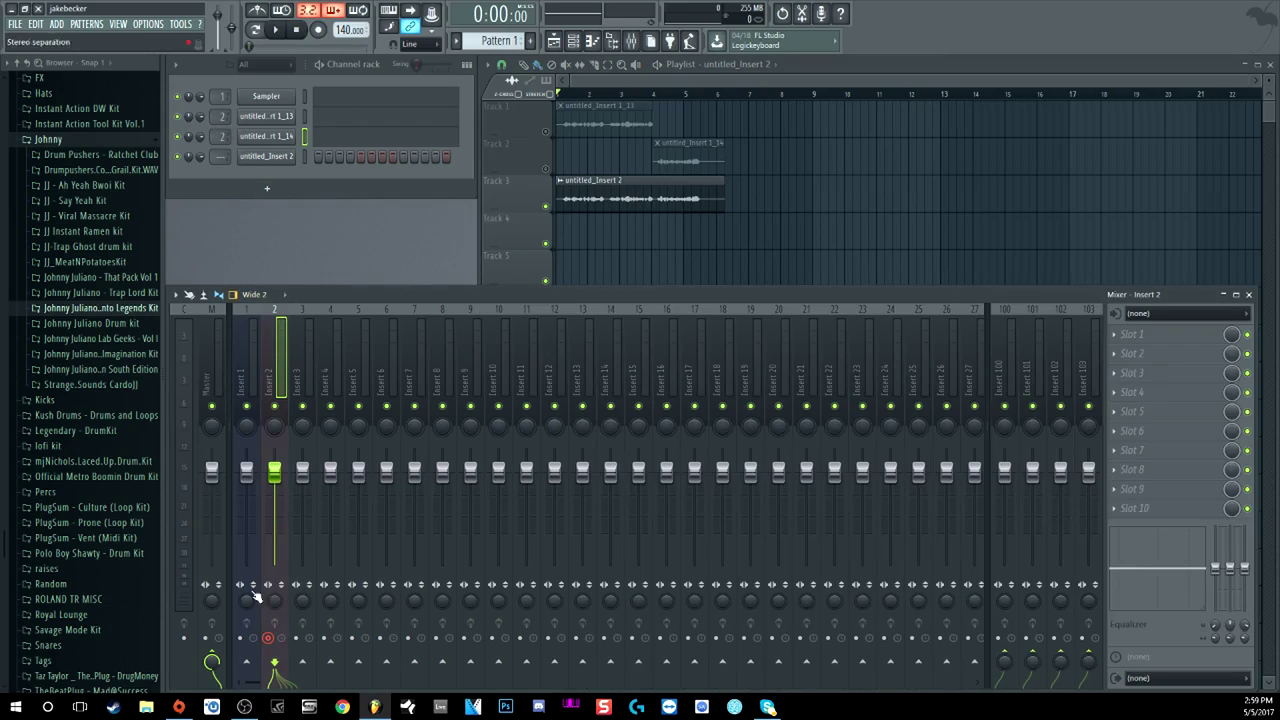
click(176, 297)
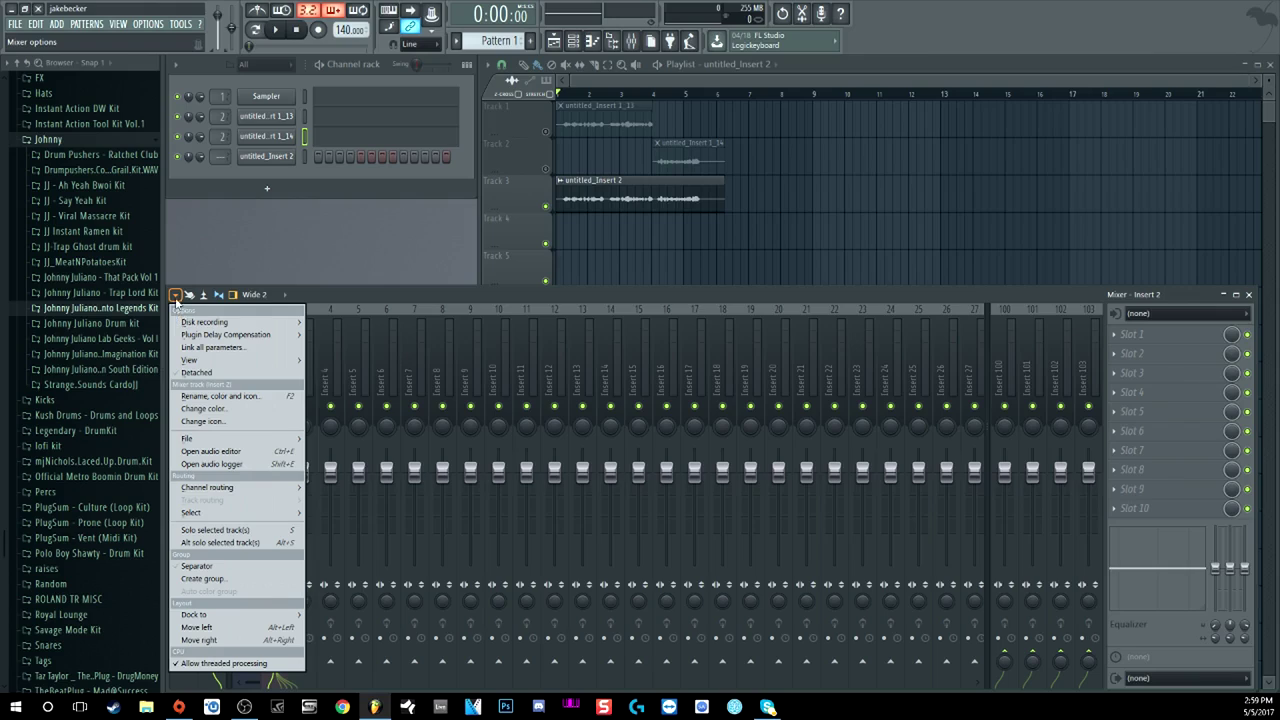
mouse_move(205, 322)
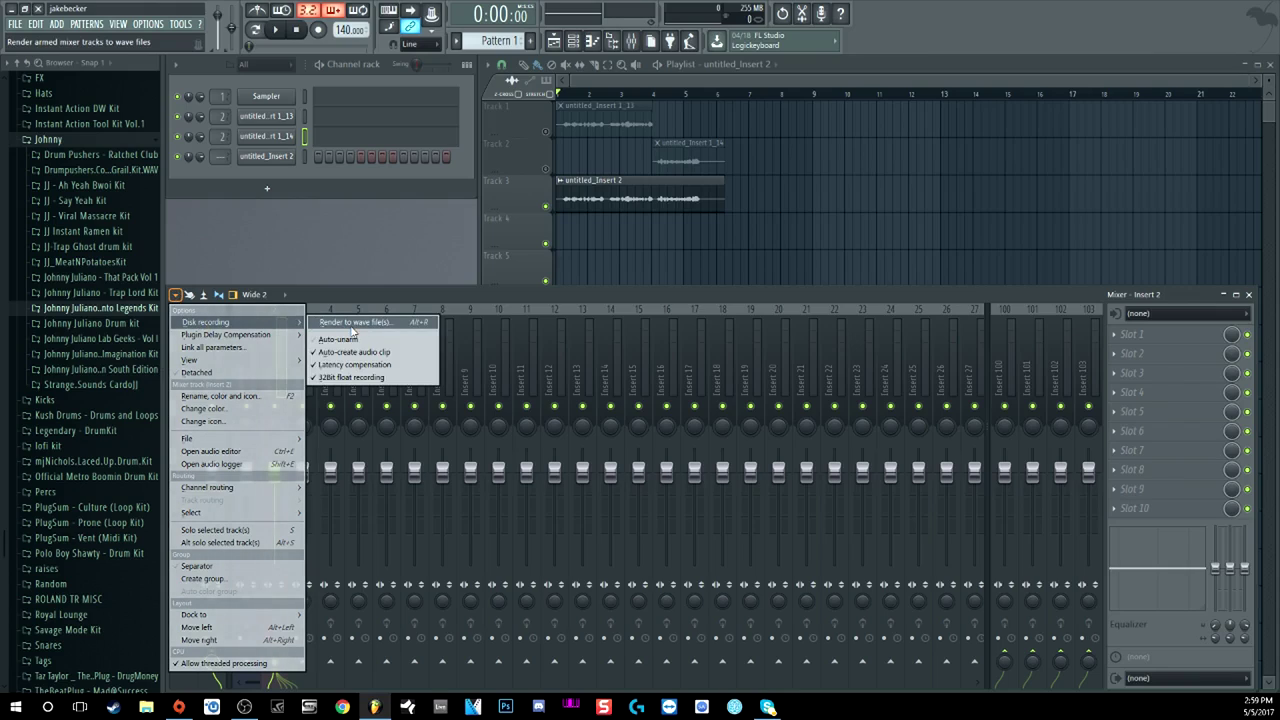
click(548, 160)
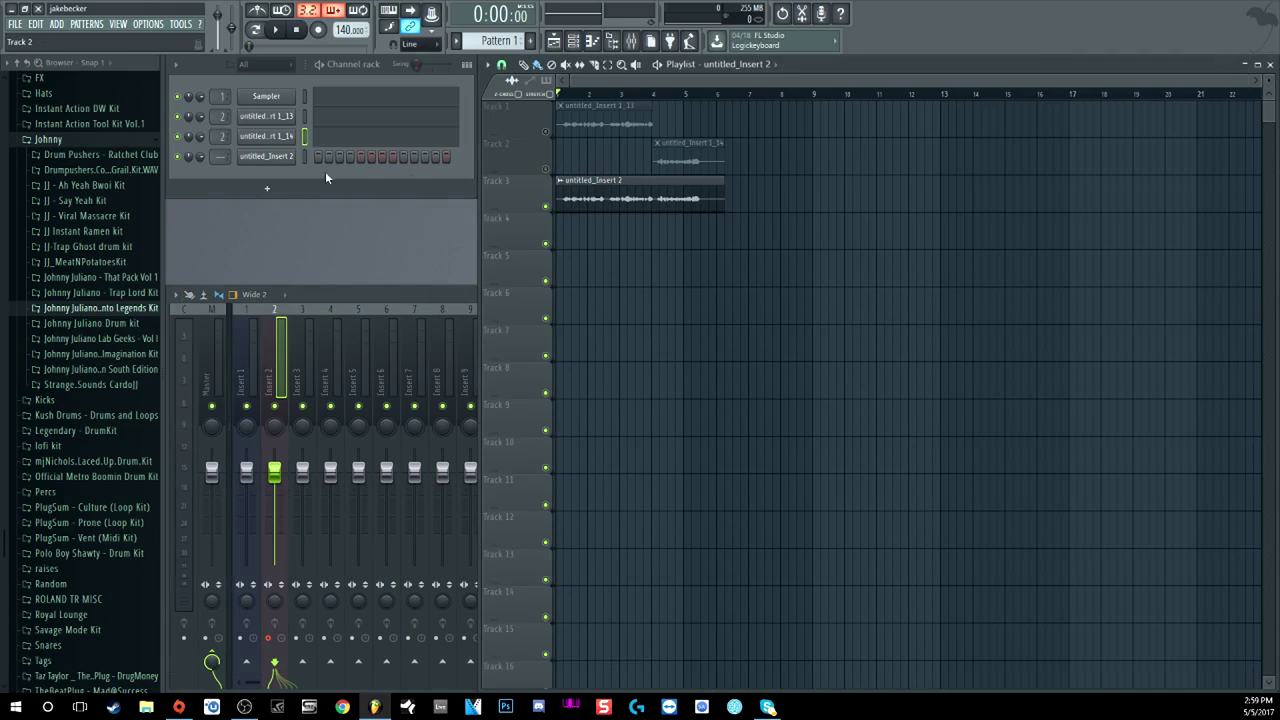
Delete the untitled_rt 1_14 and untitled_rt 1_13 channels
right_click(282, 134)
click(330, 266)
click(706, 388)
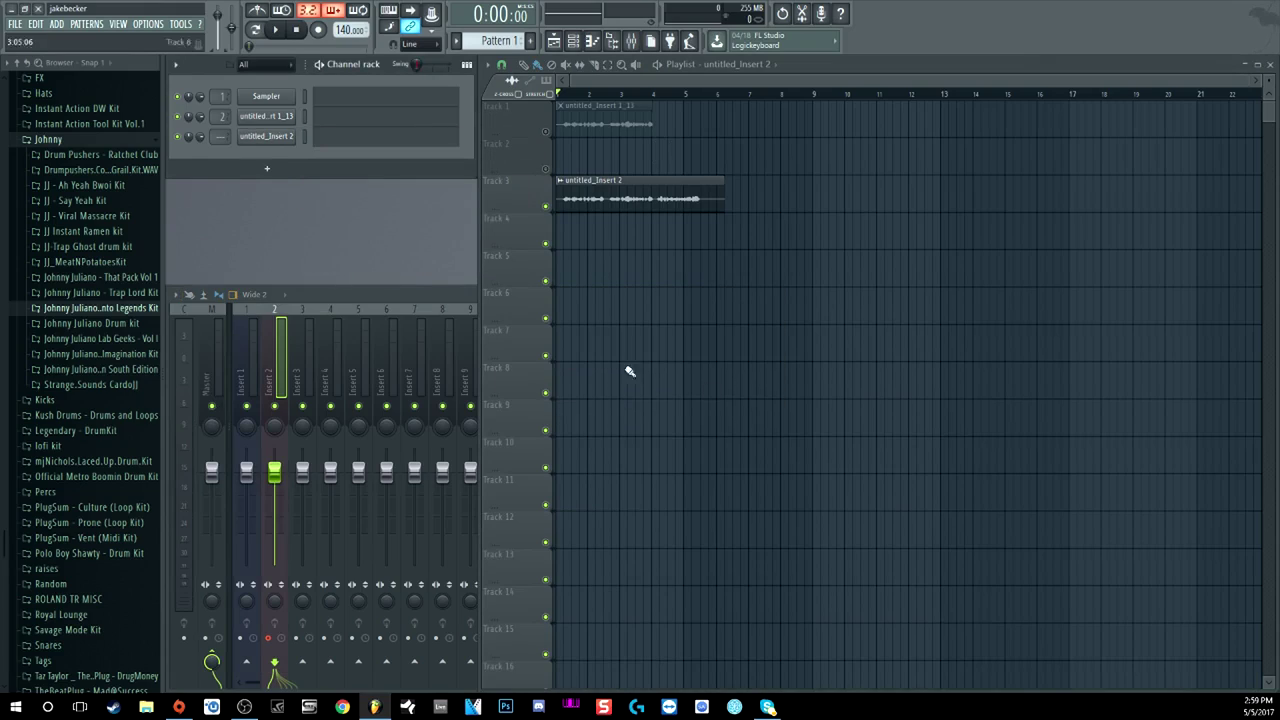
right_click(262, 118)
click(359, 244)
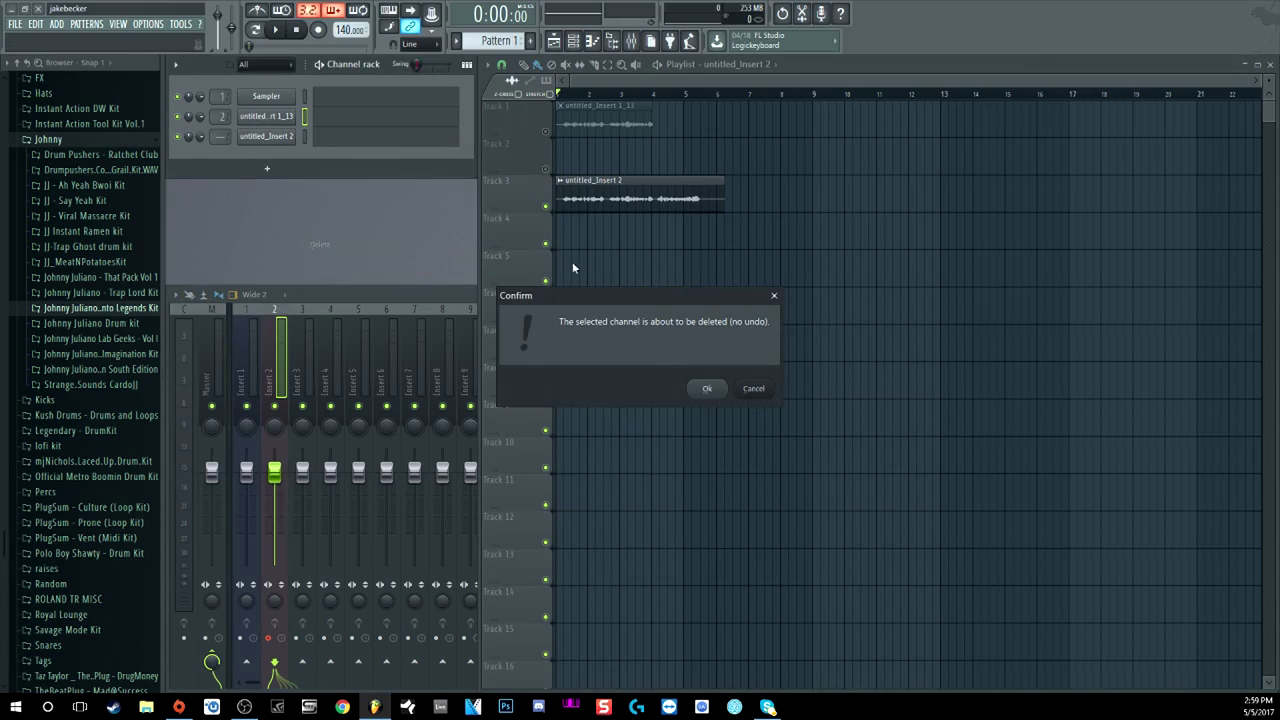
click(702, 388)
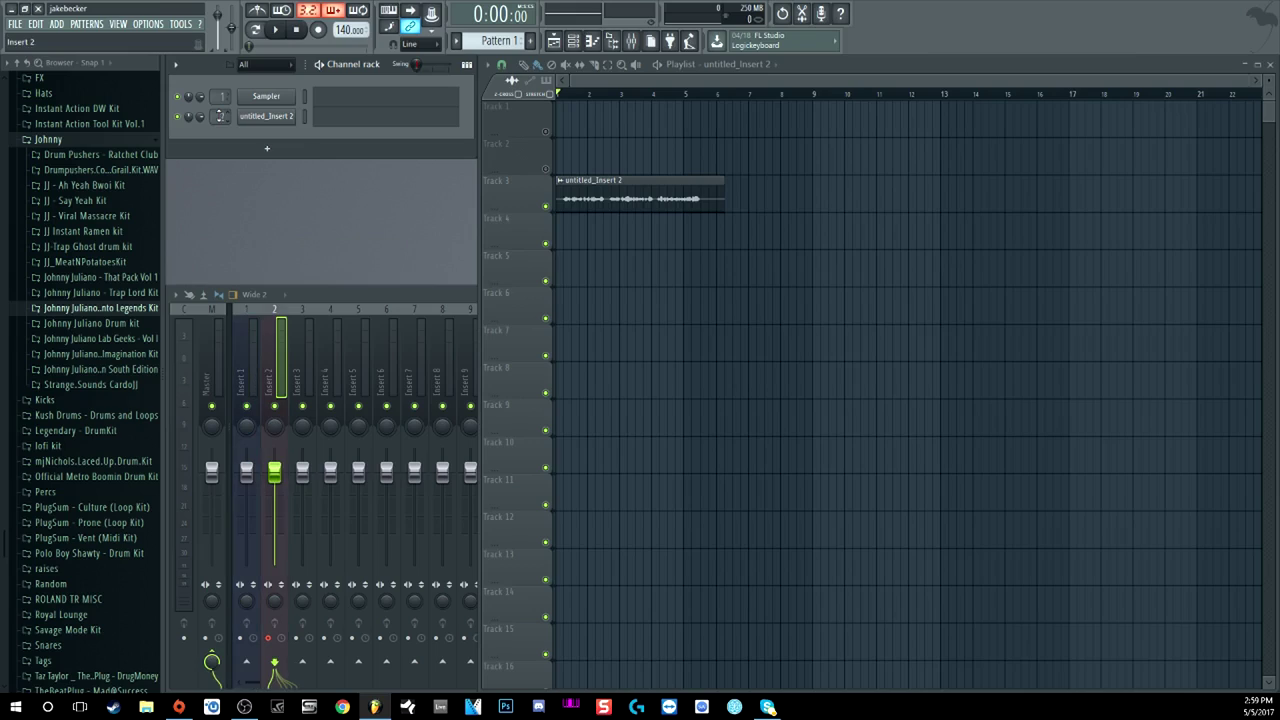
Drag the untitled_Insert 2 clip from Track 3 up to Track 1 and select mixer Insert 3
drag(636, 198, 636, 123)
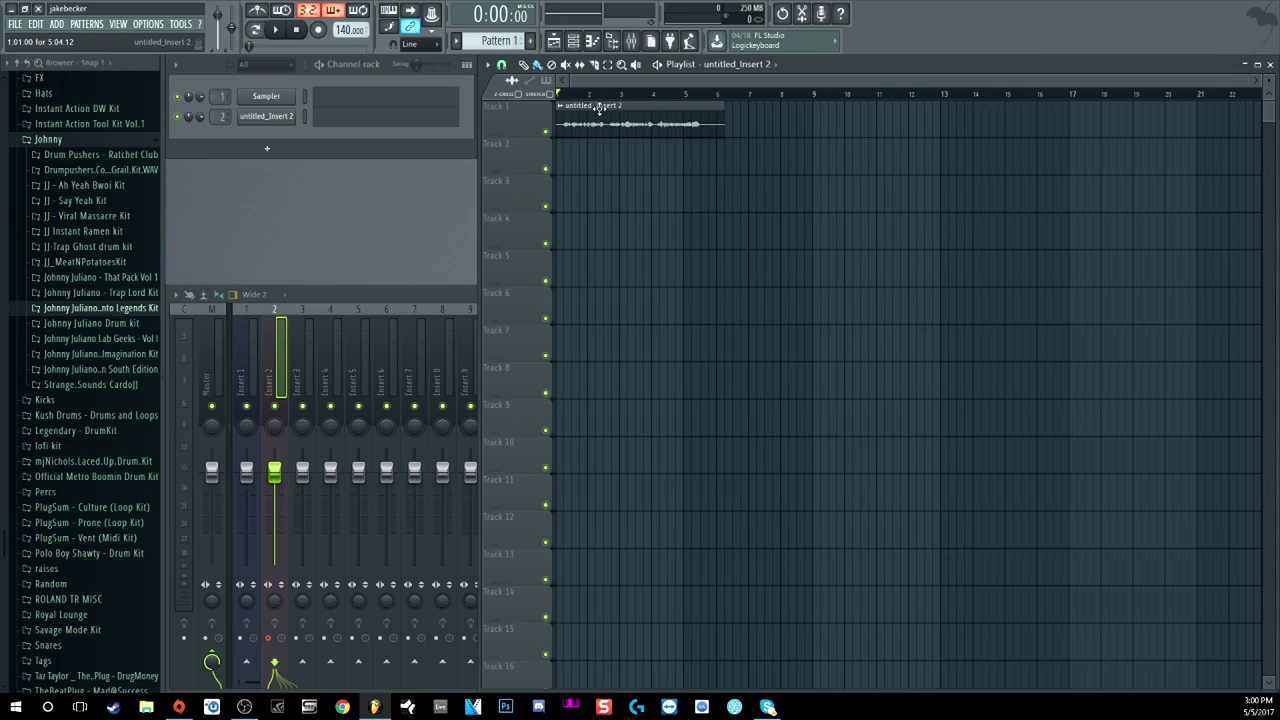
click(304, 341)
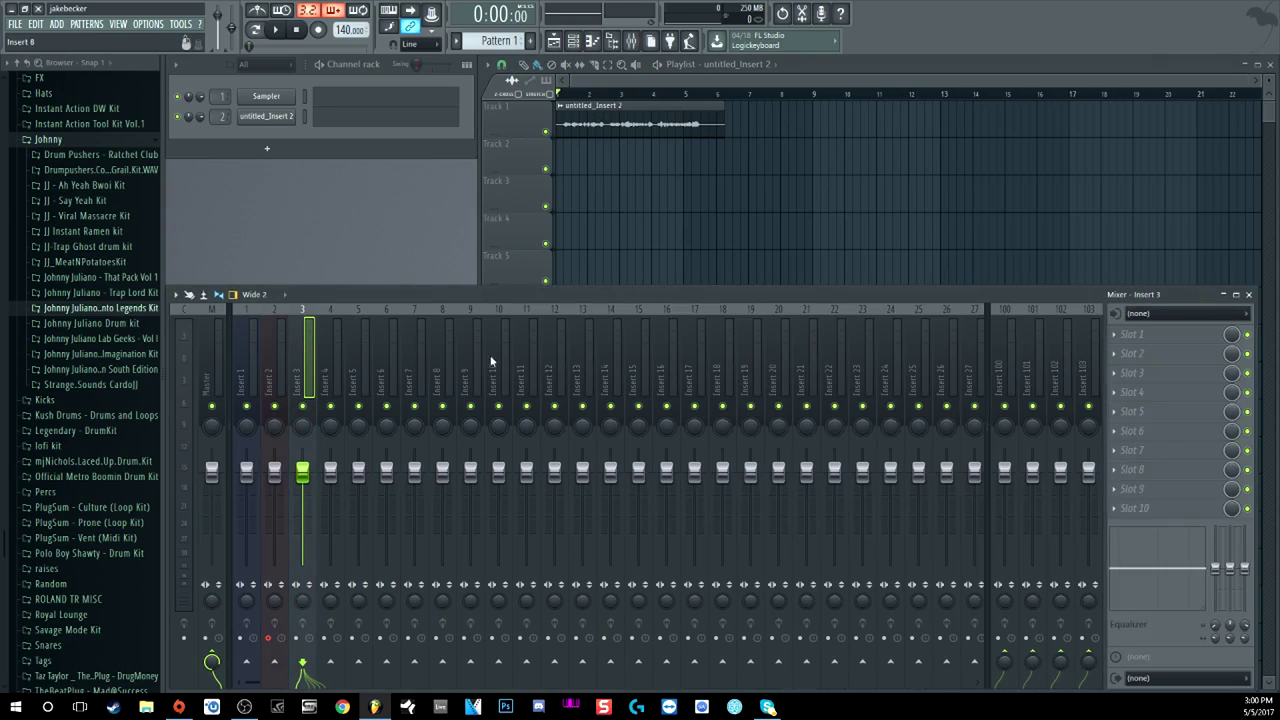
Load Edison into Insert 3's first effect slot
click(1135, 341)
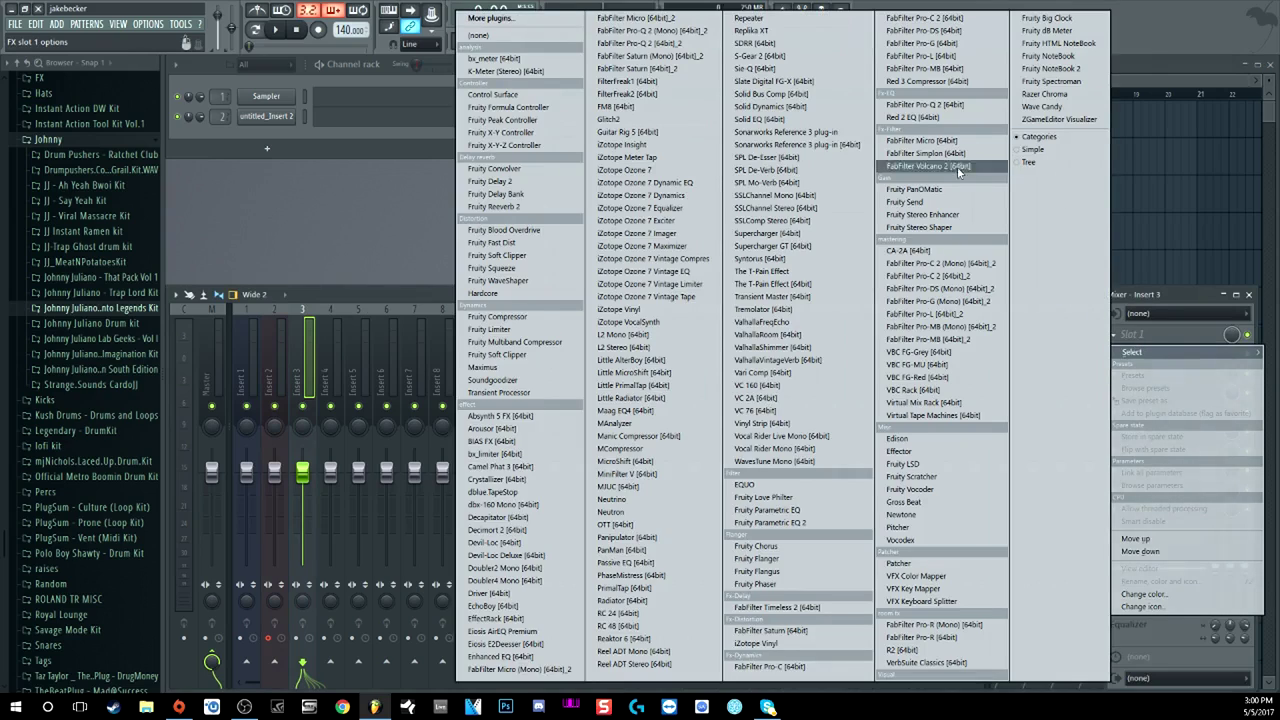
click(905, 439)
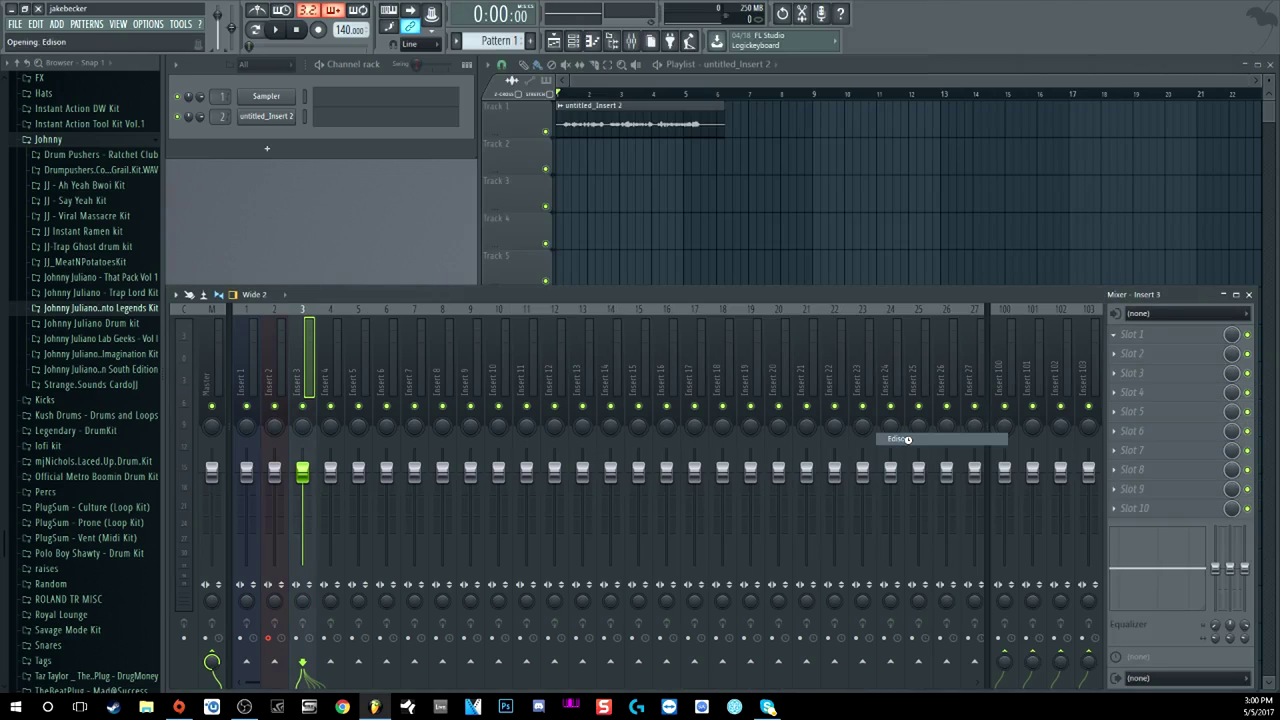
drag(383, 183, 370, 170)
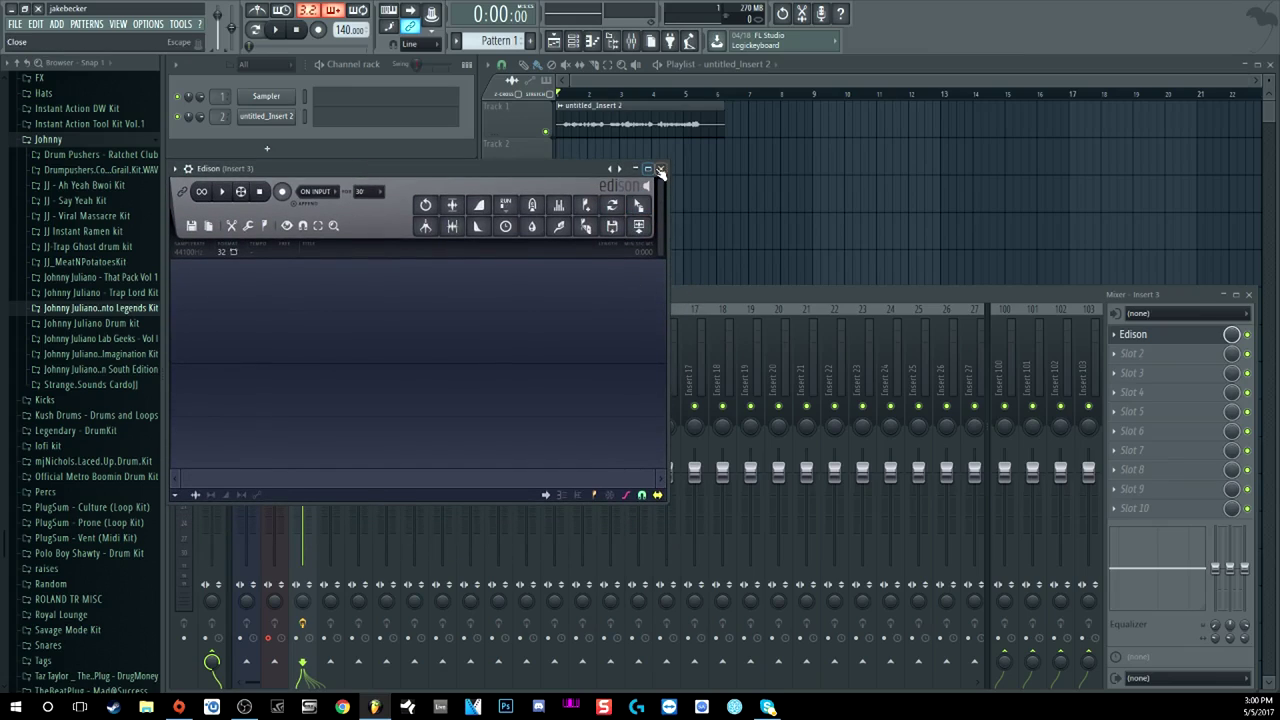
Set Insert 3's audio input to LinkIn1 and bring Edison in front of ASIO Link
click(701, 294)
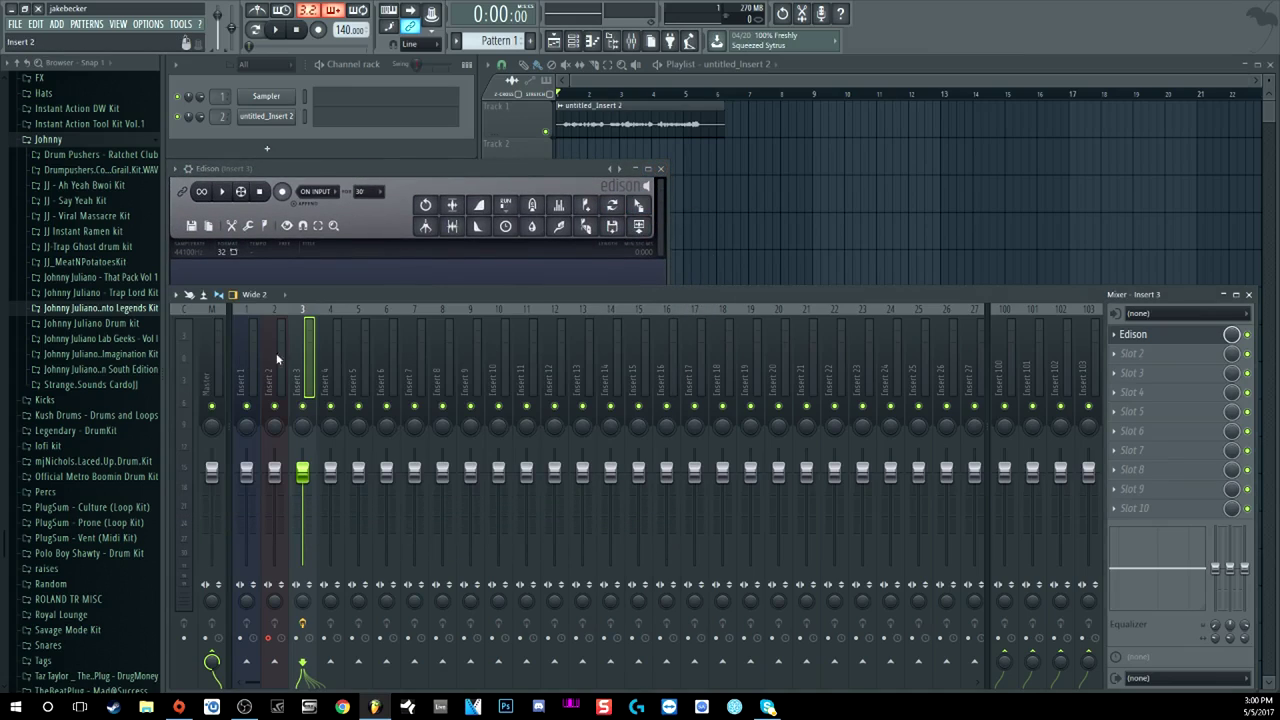
click(1140, 313)
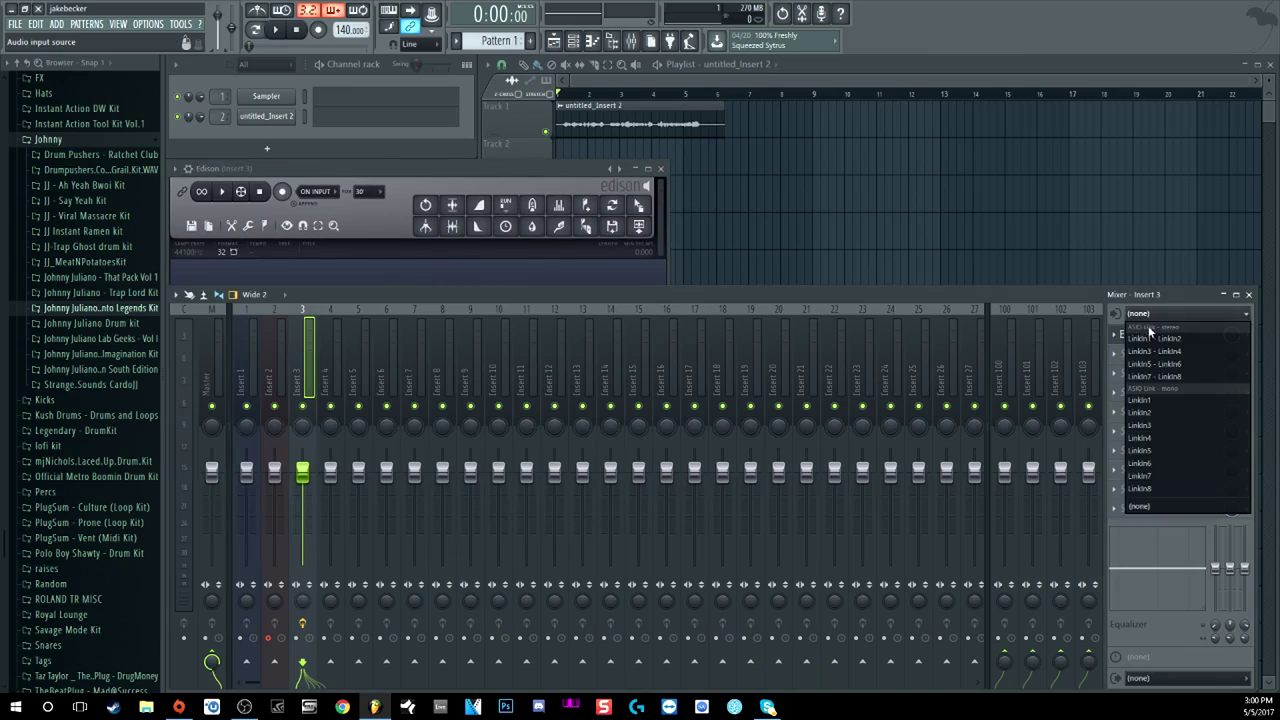
click(1140, 408)
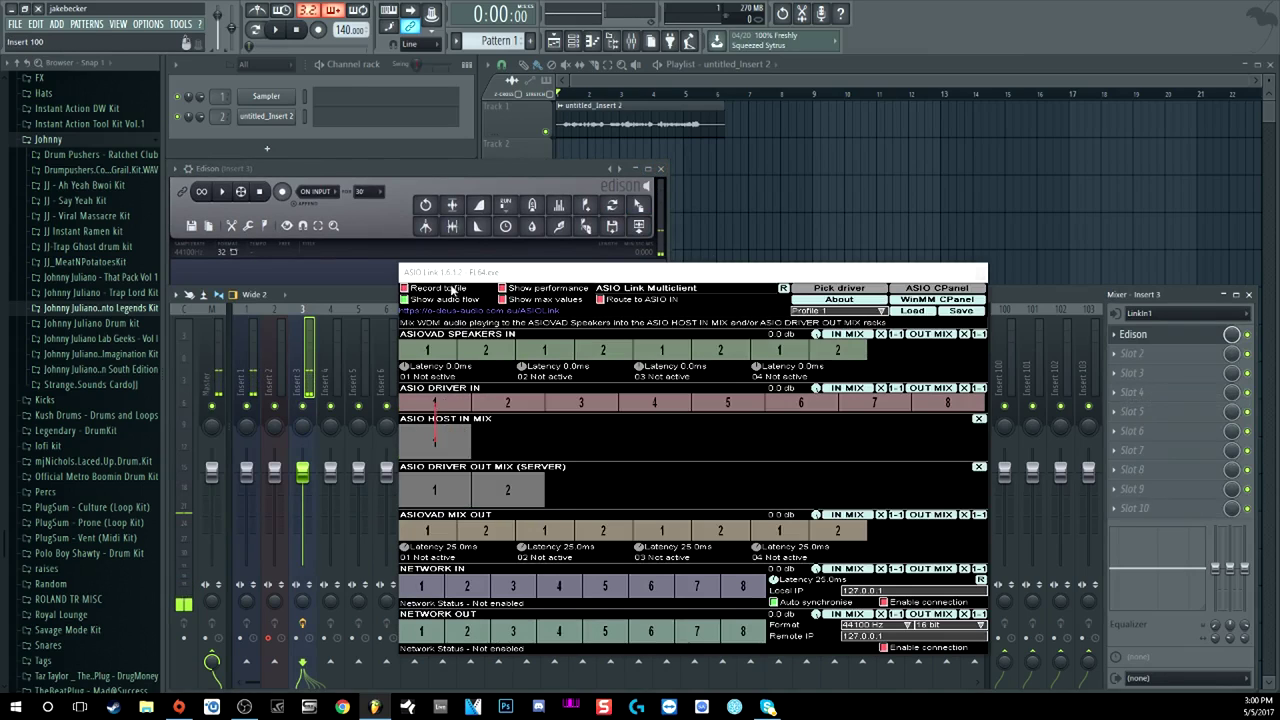
click(406, 168)
click(1020, 286)
mouse_move(467, 169)
mouse_down()
mouse_move(472, 193)
mouse_move(467, 168)
mouse_up()
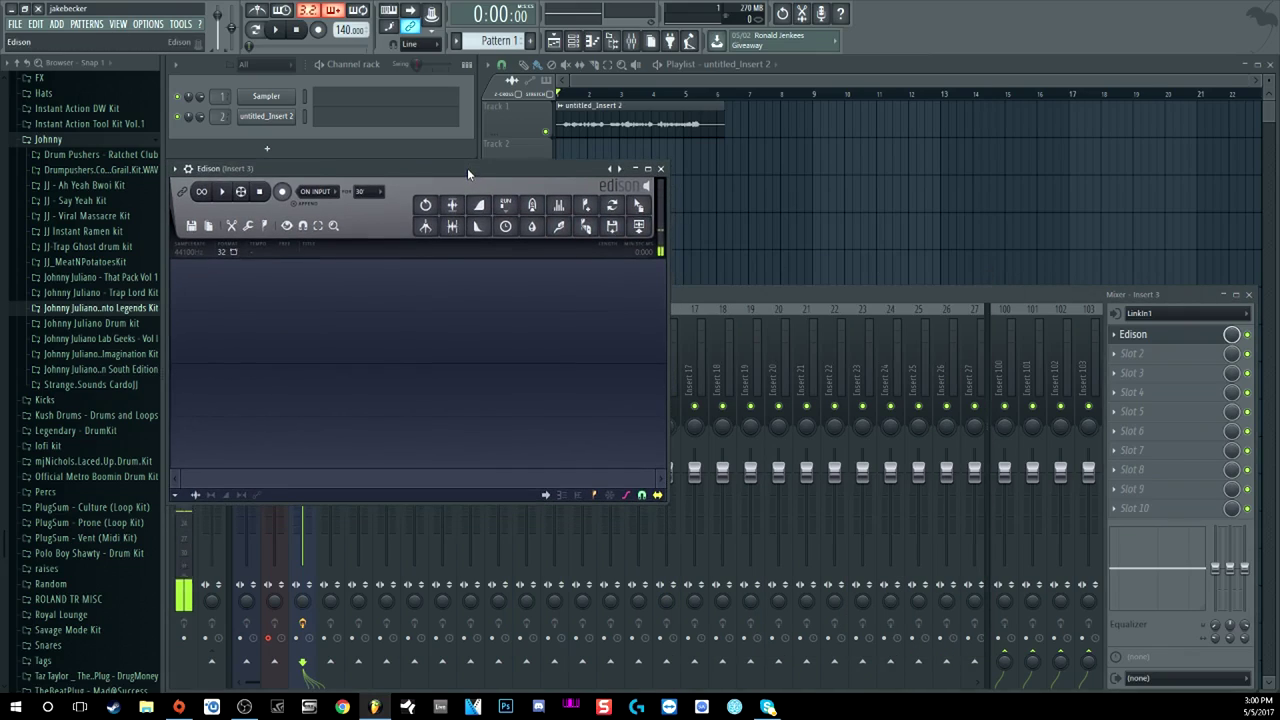
Set Edison to start recording on playback, arm it, and keep it in Slot 1
click(320, 191)
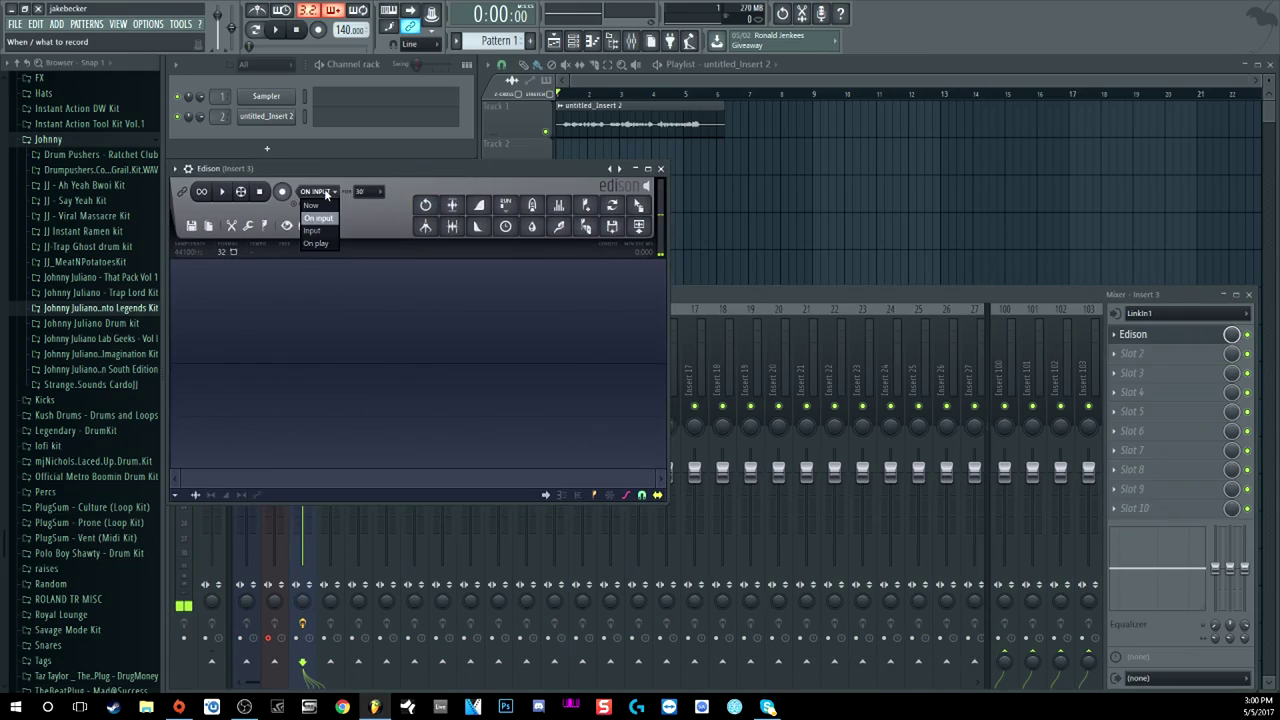
click(319, 244)
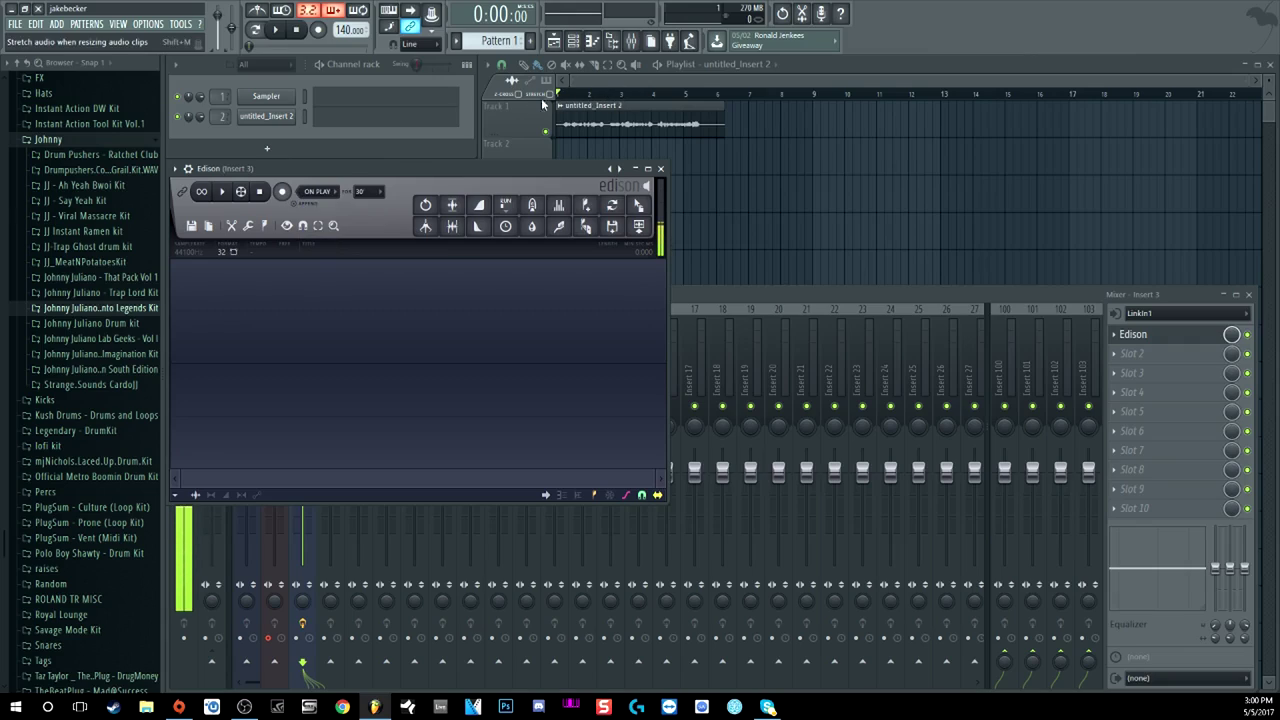
click(282, 191)
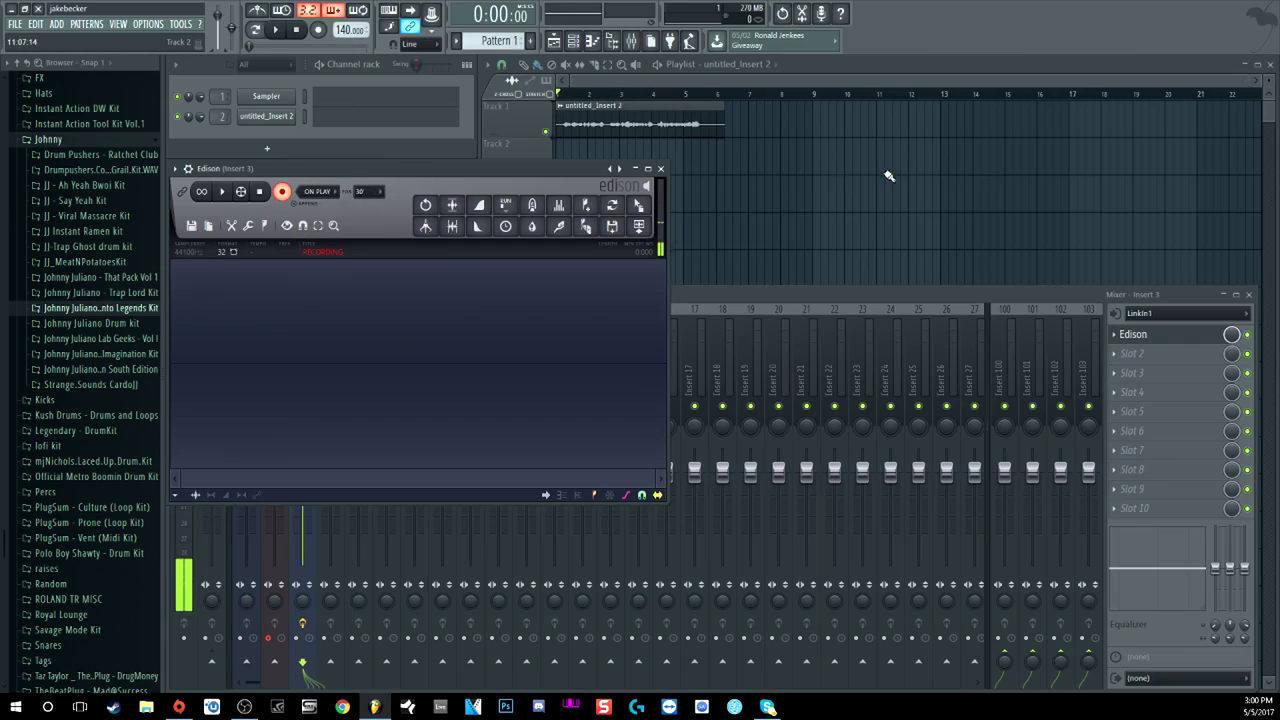
click(285, 193)
click(284, 192)
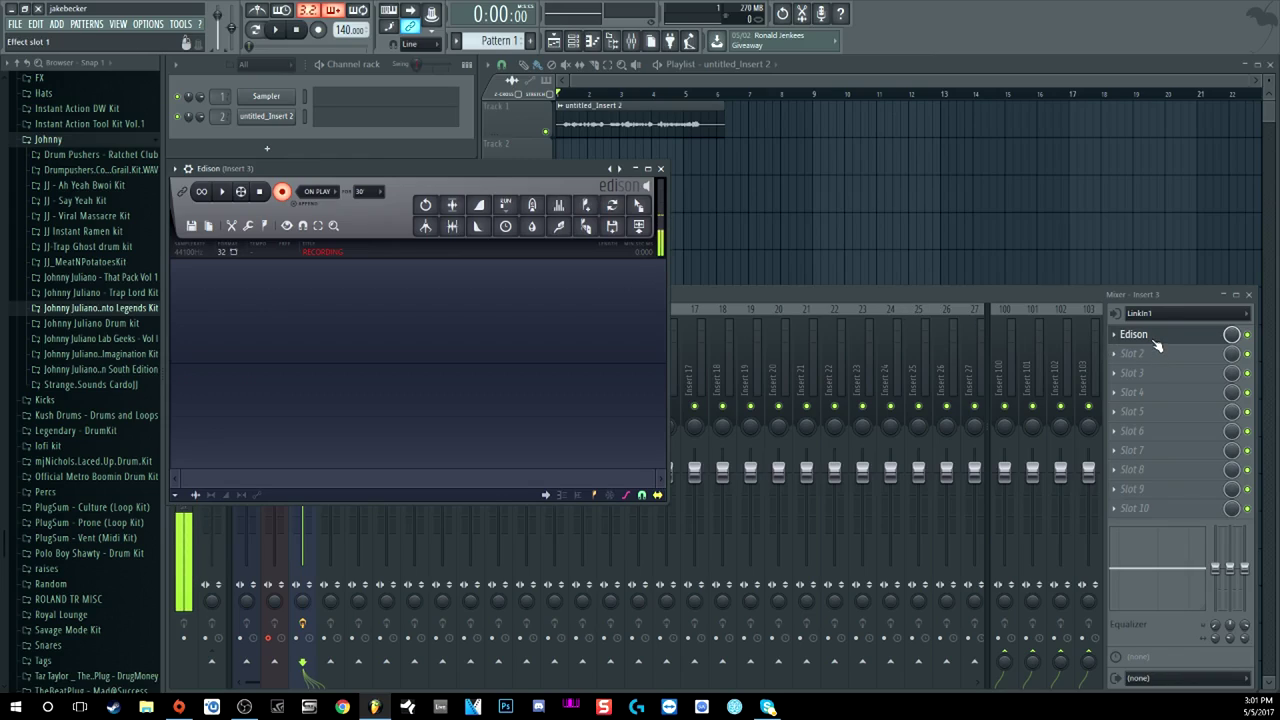
drag(1157, 345, 1157, 452)
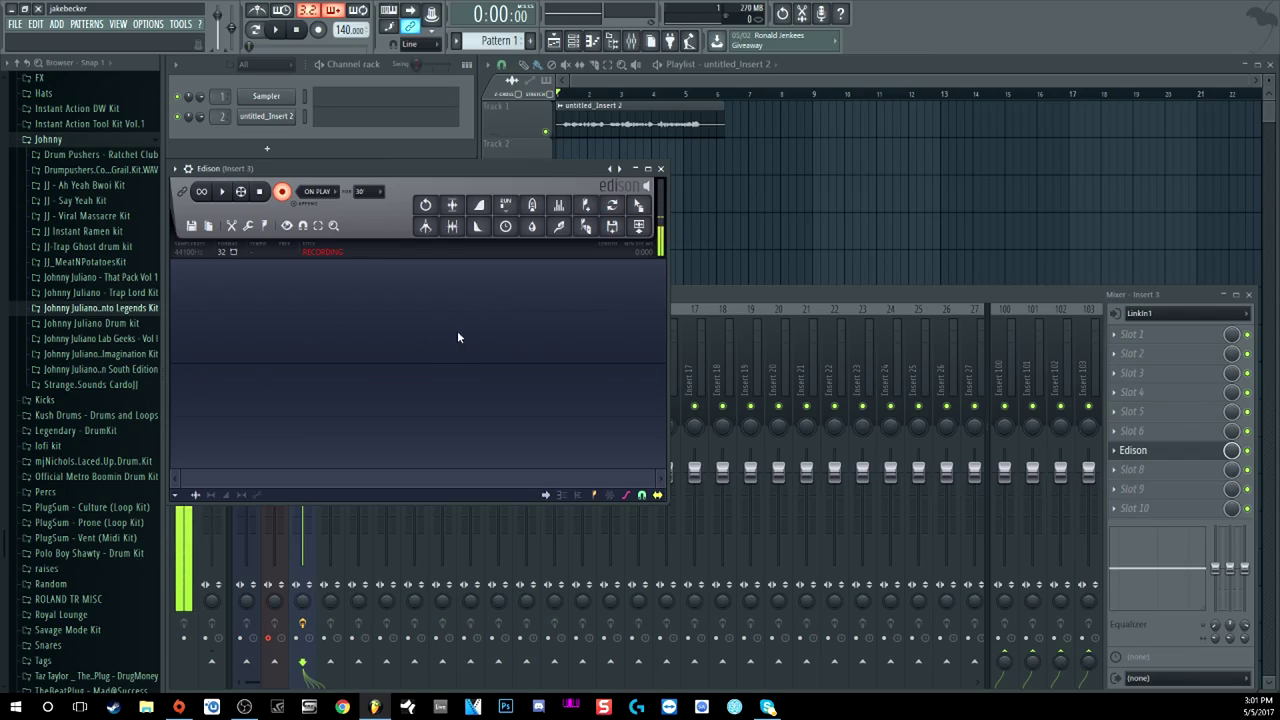
drag(1190, 450, 1161, 341)
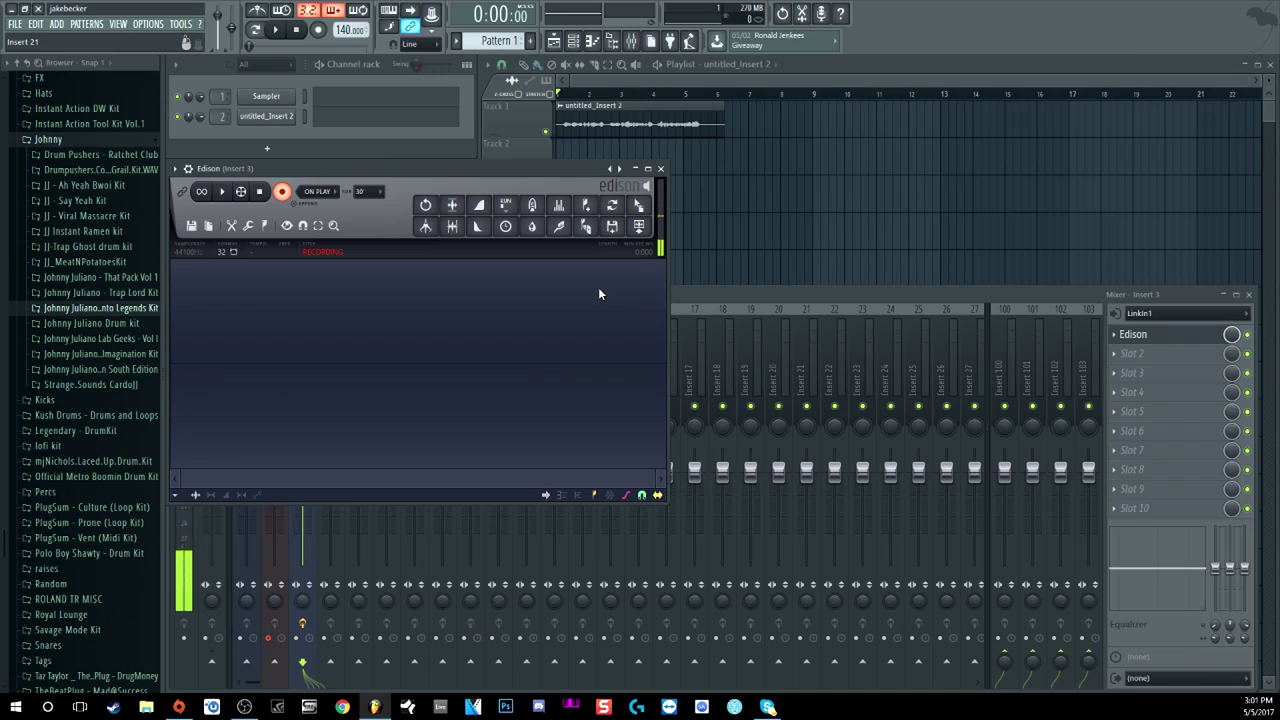
Run a test play and stop, then mute playlist Track 1
click(279, 31)
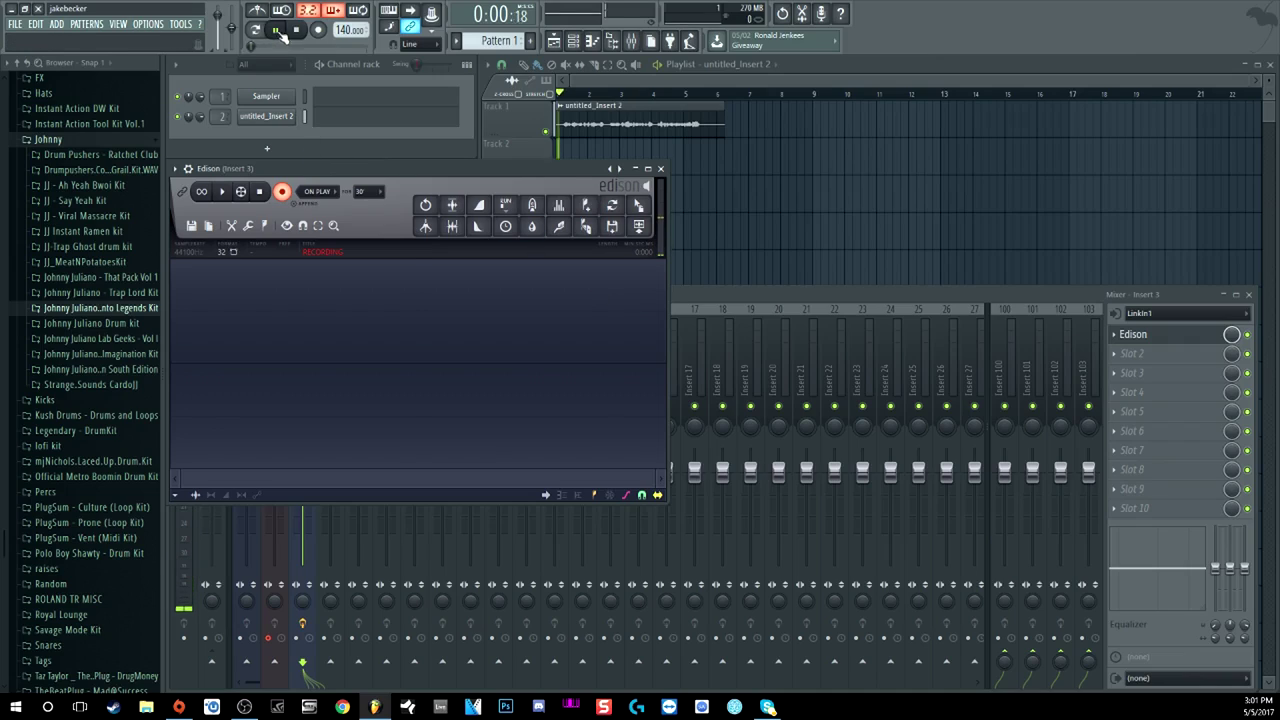
click(298, 31)
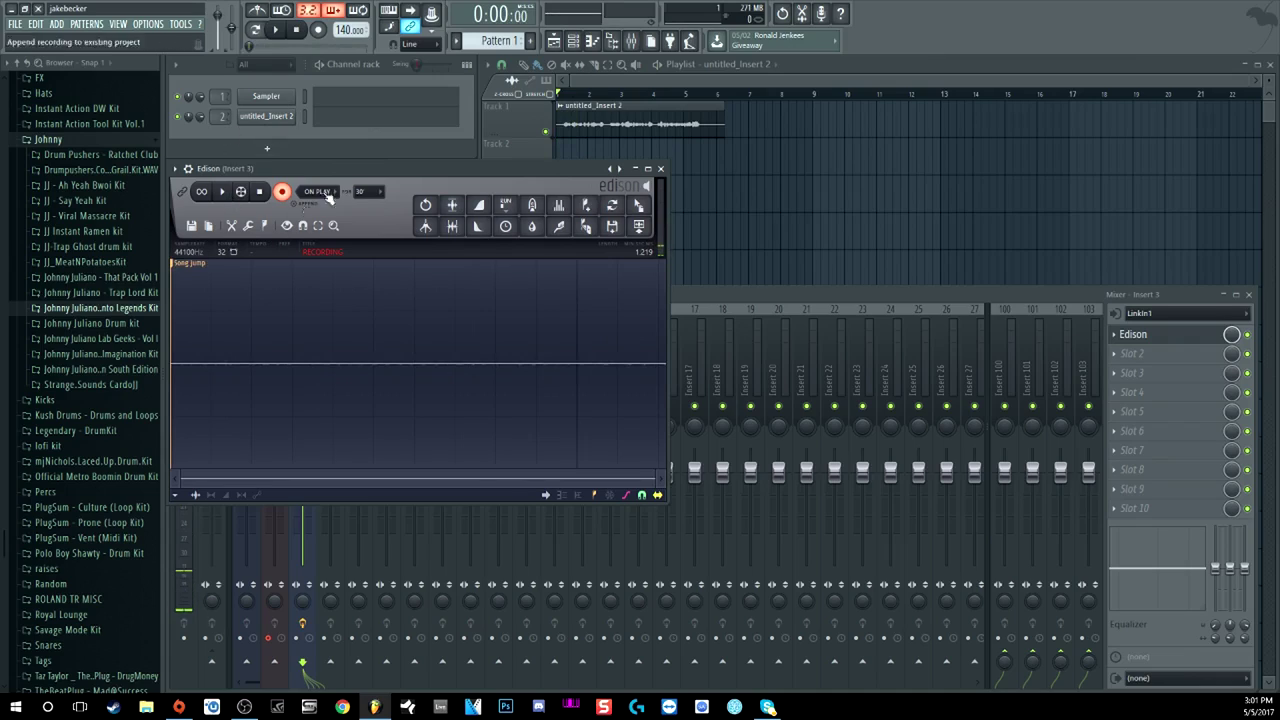
drag(353, 172, 358, 203)
click(545, 131)
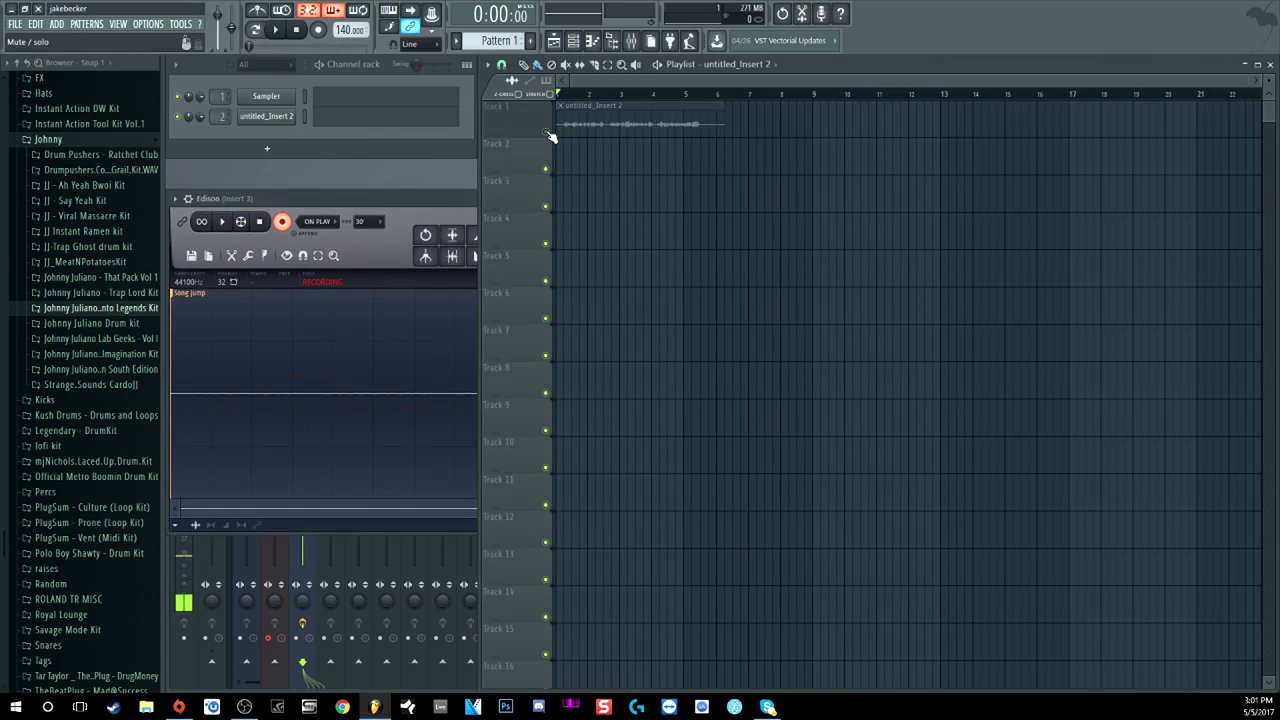
drag(335, 199, 331, 164)
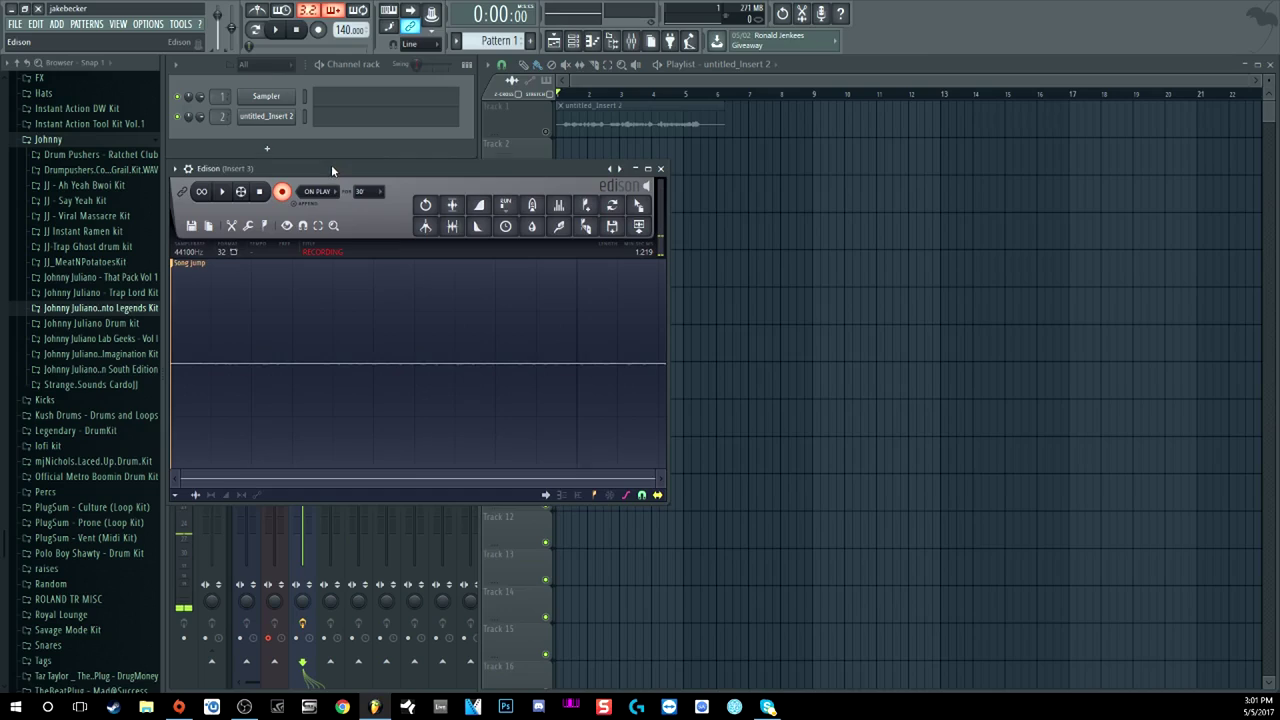
Cut Edison's test take via Edit > Cut and record a fresh take during playback
click(231, 225)
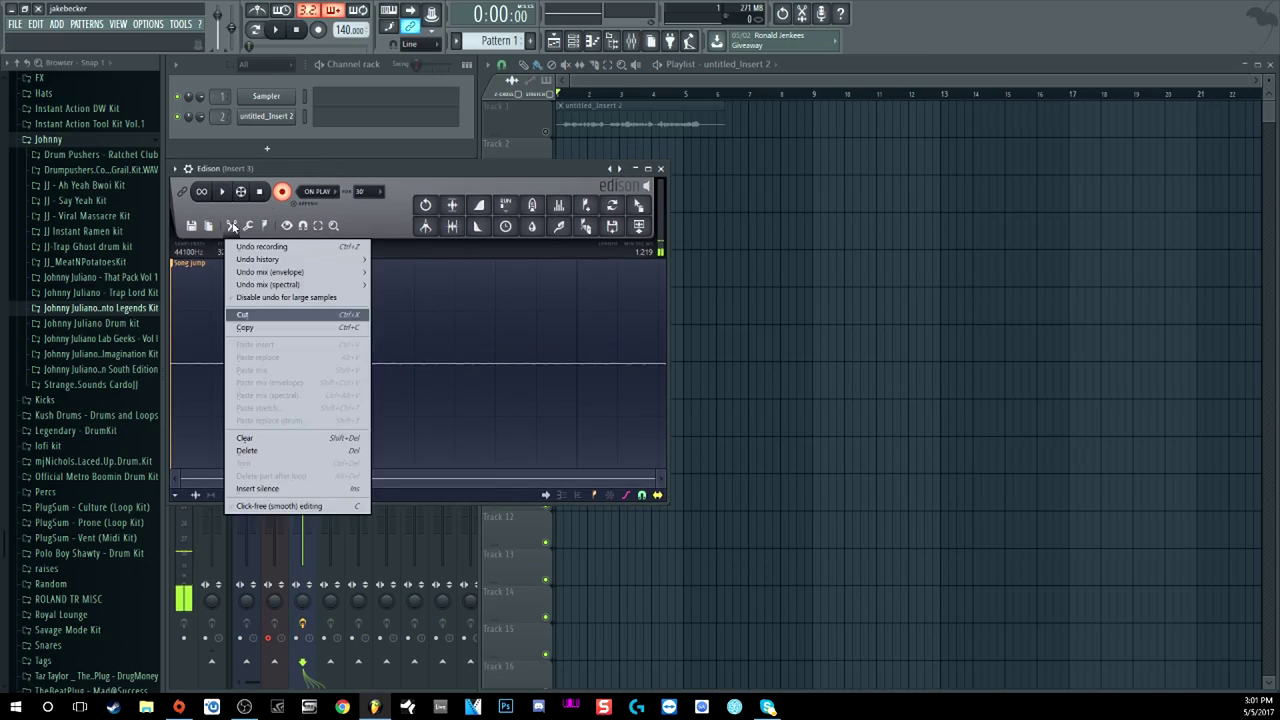
click(252, 316)
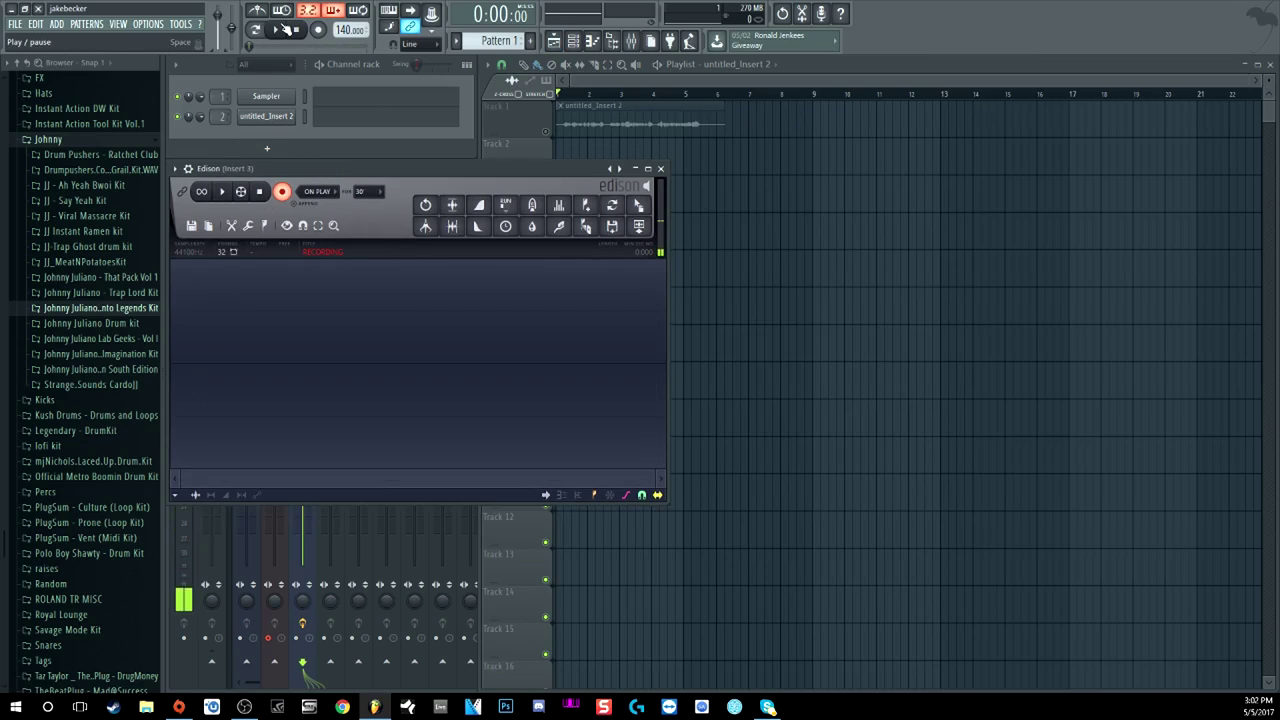
click(284, 29)
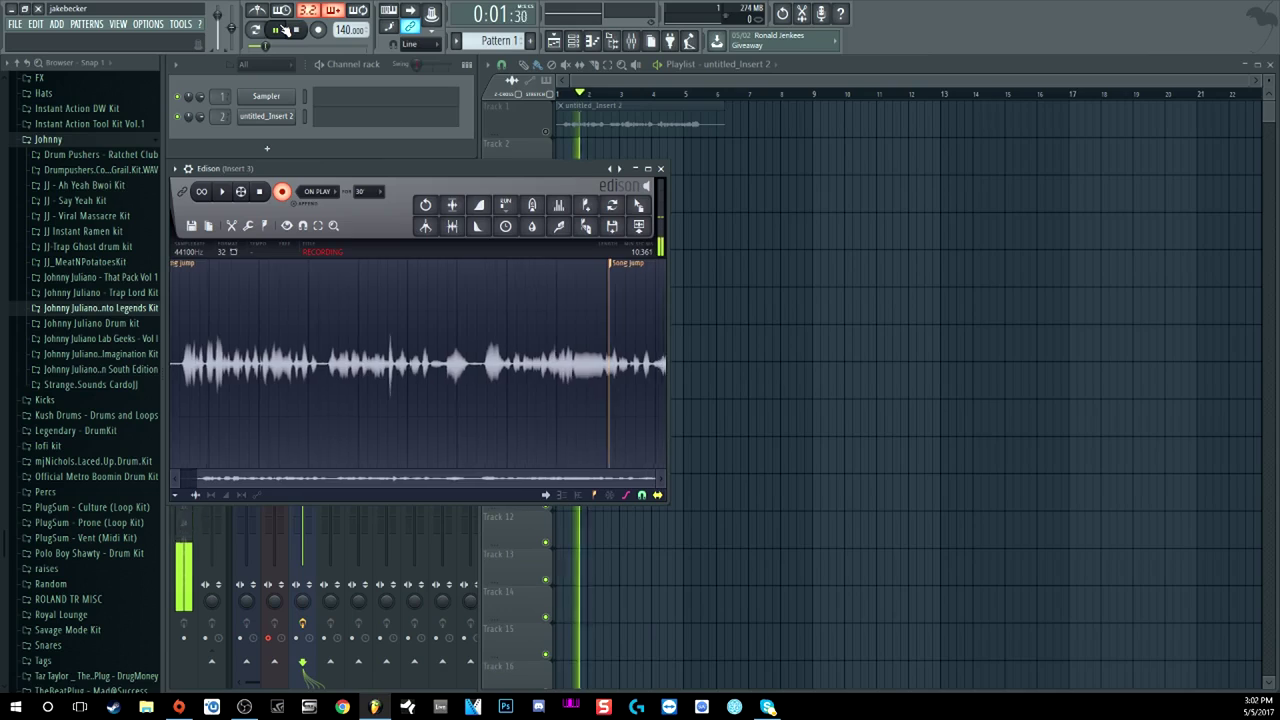
click(296, 29)
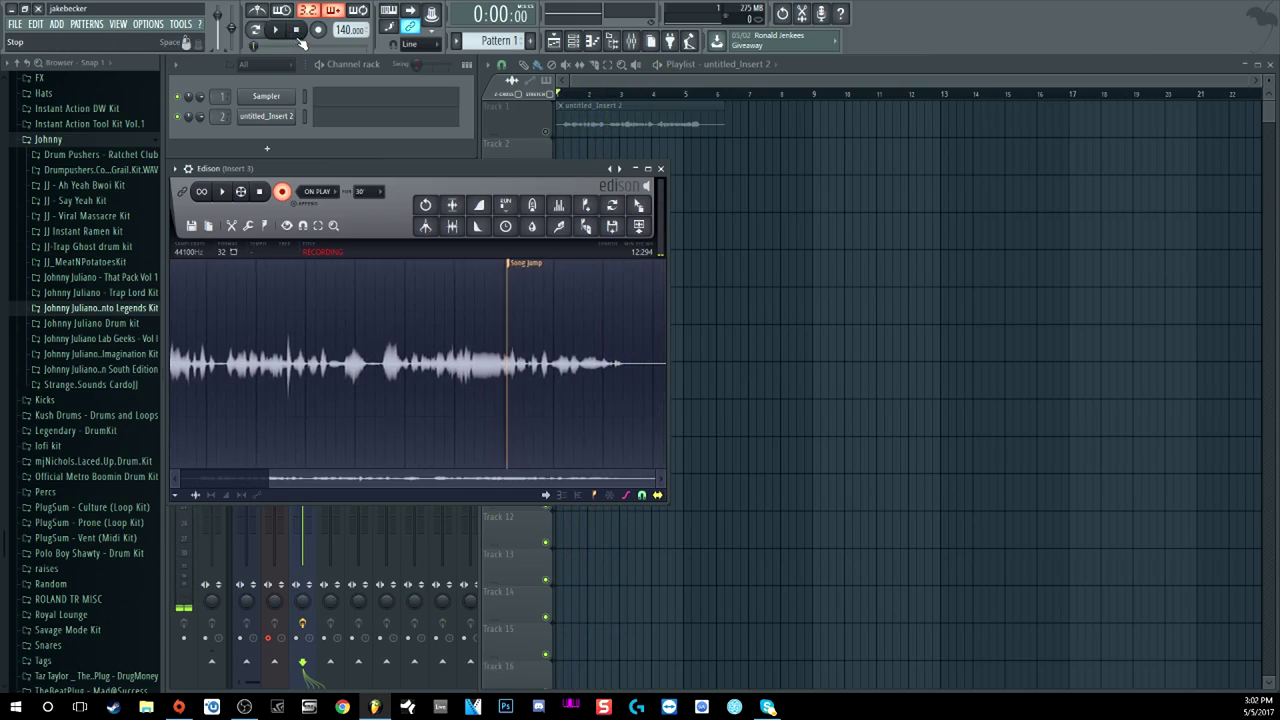
mouse_move(557, 181)
mouse_down()
mouse_move(573, 206)
mouse_move(557, 188)
mouse_up()
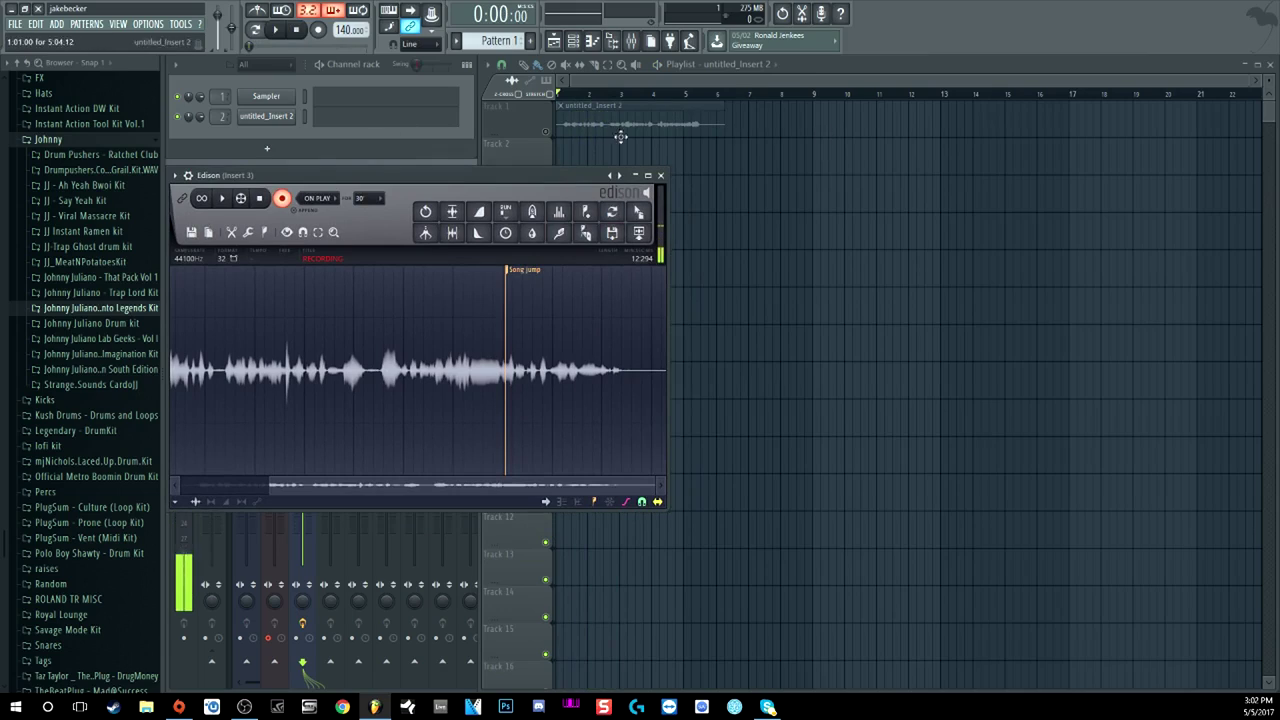
Select Edison's whole recording and delete both Song jump markers
double_click(515, 271)
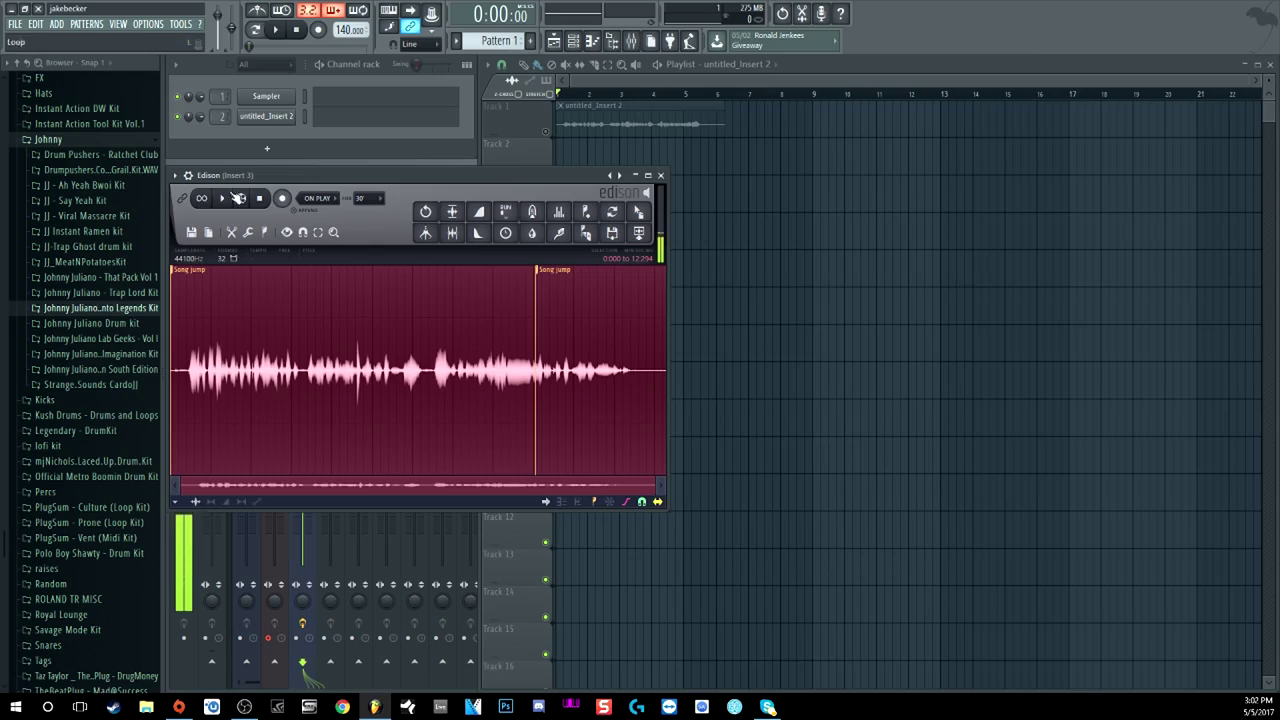
right_click(537, 270)
click(567, 287)
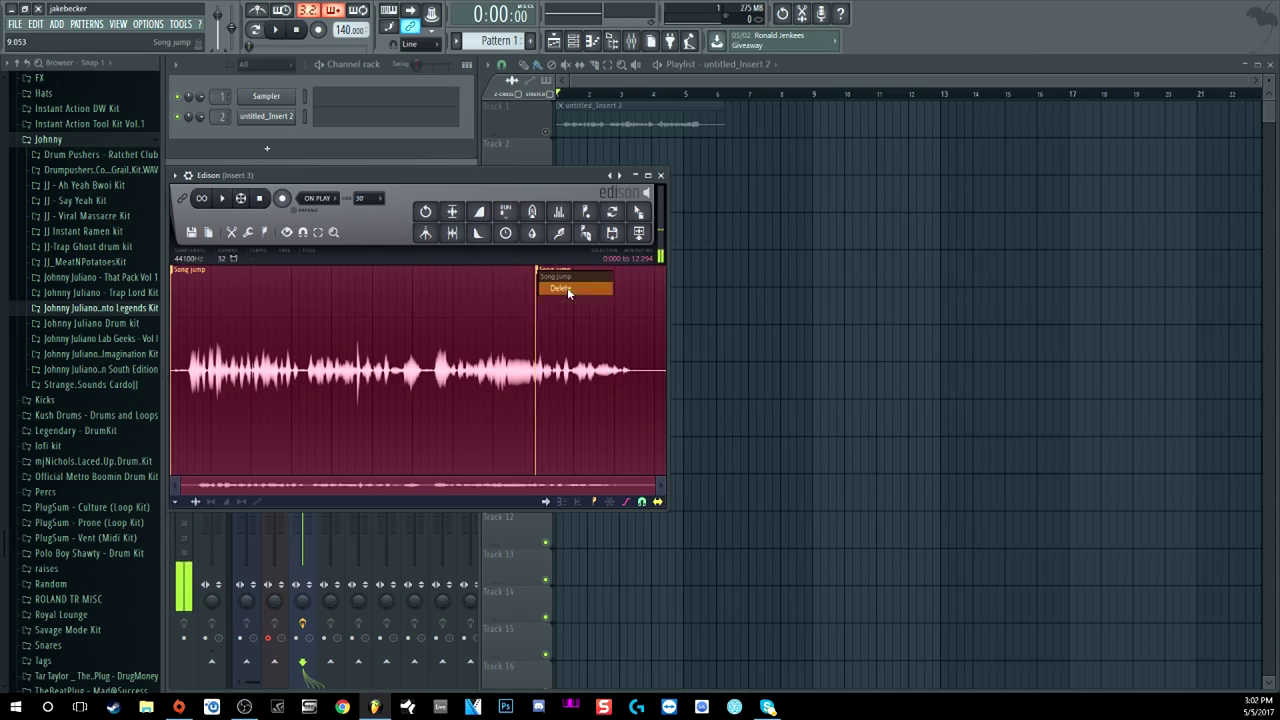
right_click(172, 270)
click(210, 286)
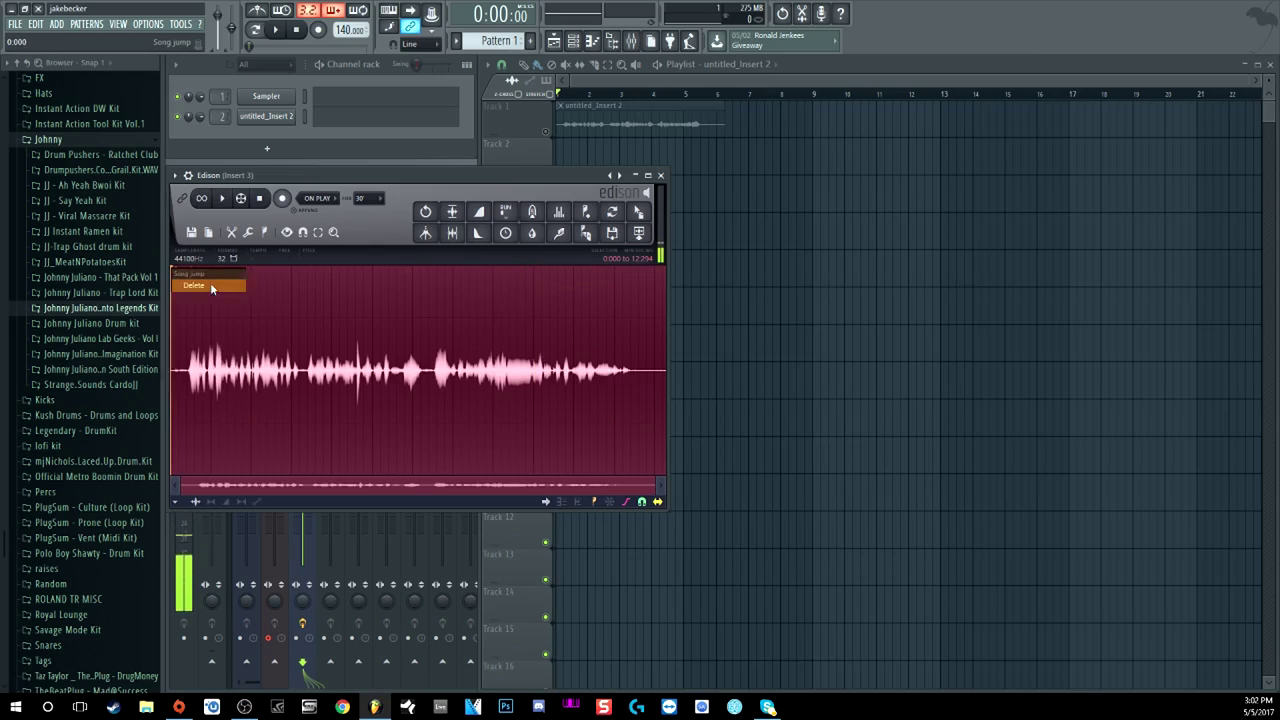
drag(524, 178, 578, 238)
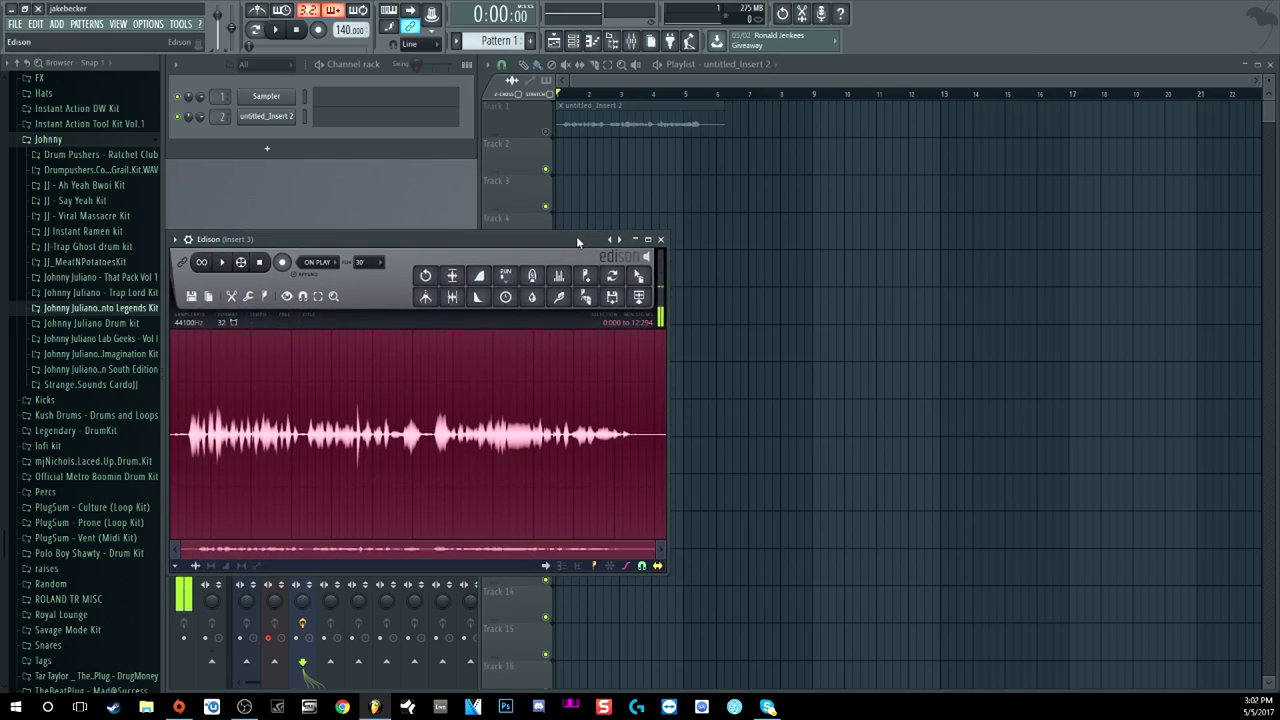
Drag the recording onto playlist Track 2, preview it, and show the mixer again
drag(637, 278, 565, 152)
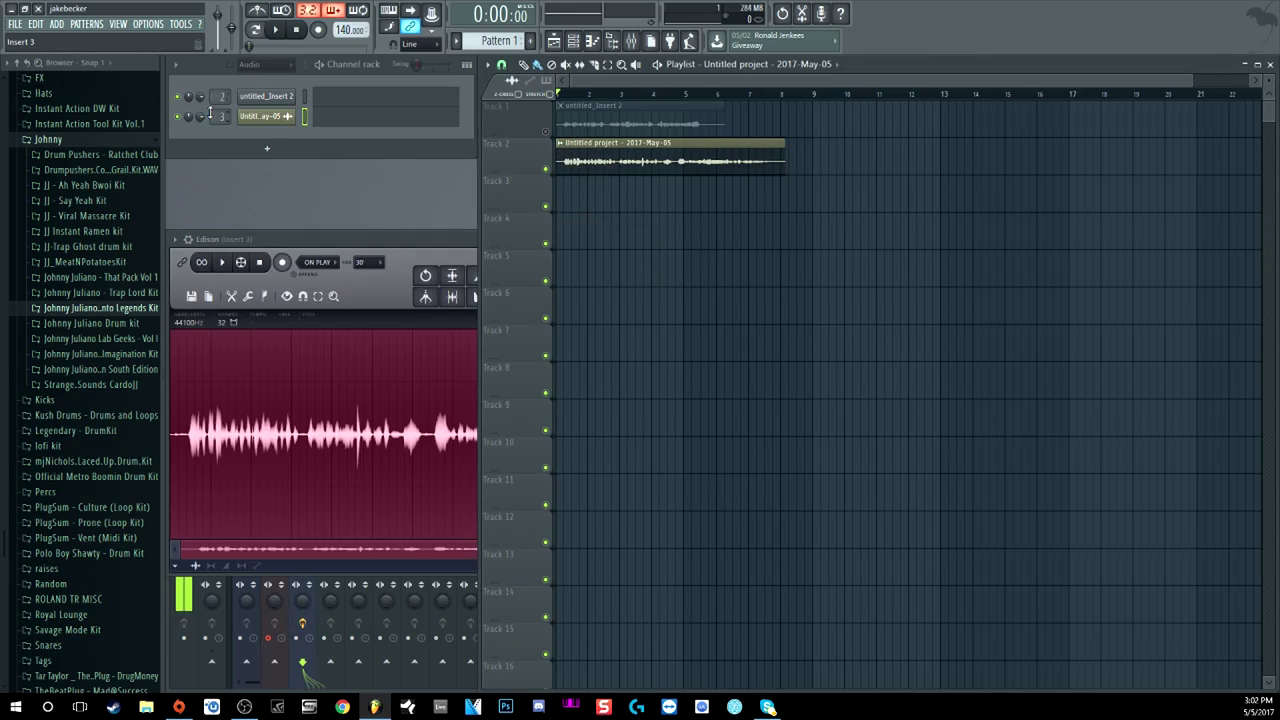
click(258, 118)
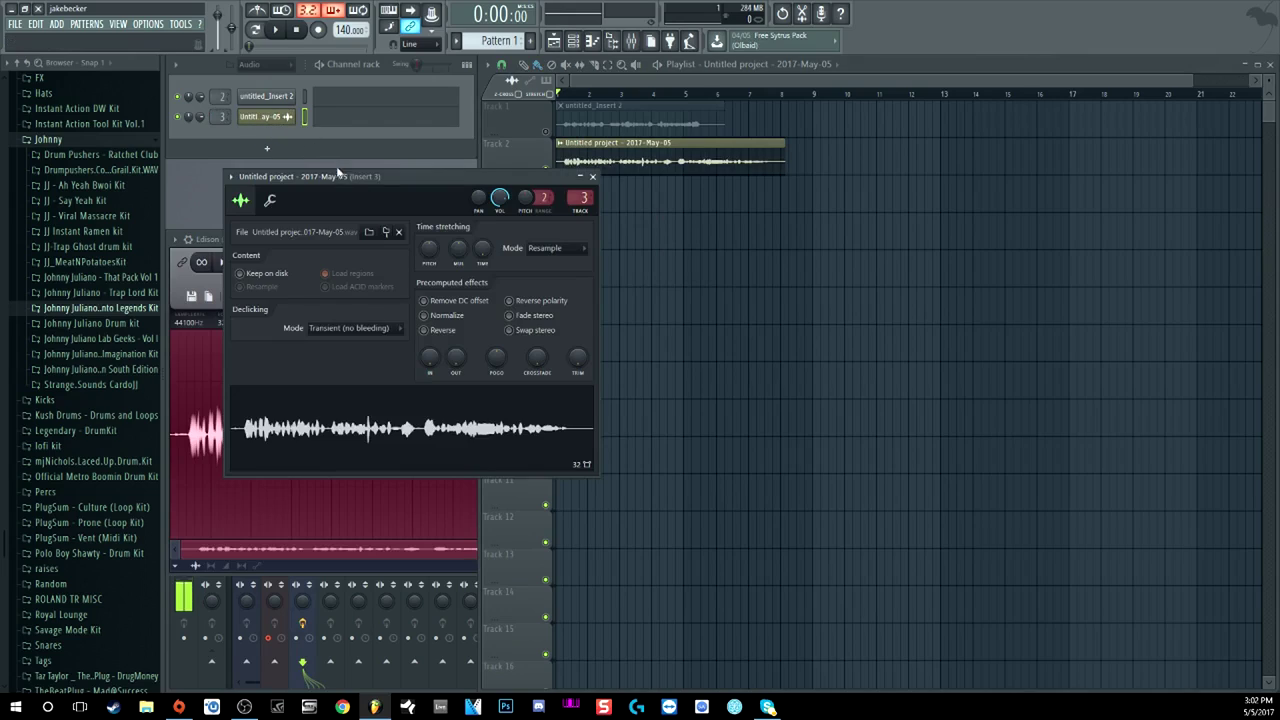
click(290, 30)
click(296, 30)
click(589, 177)
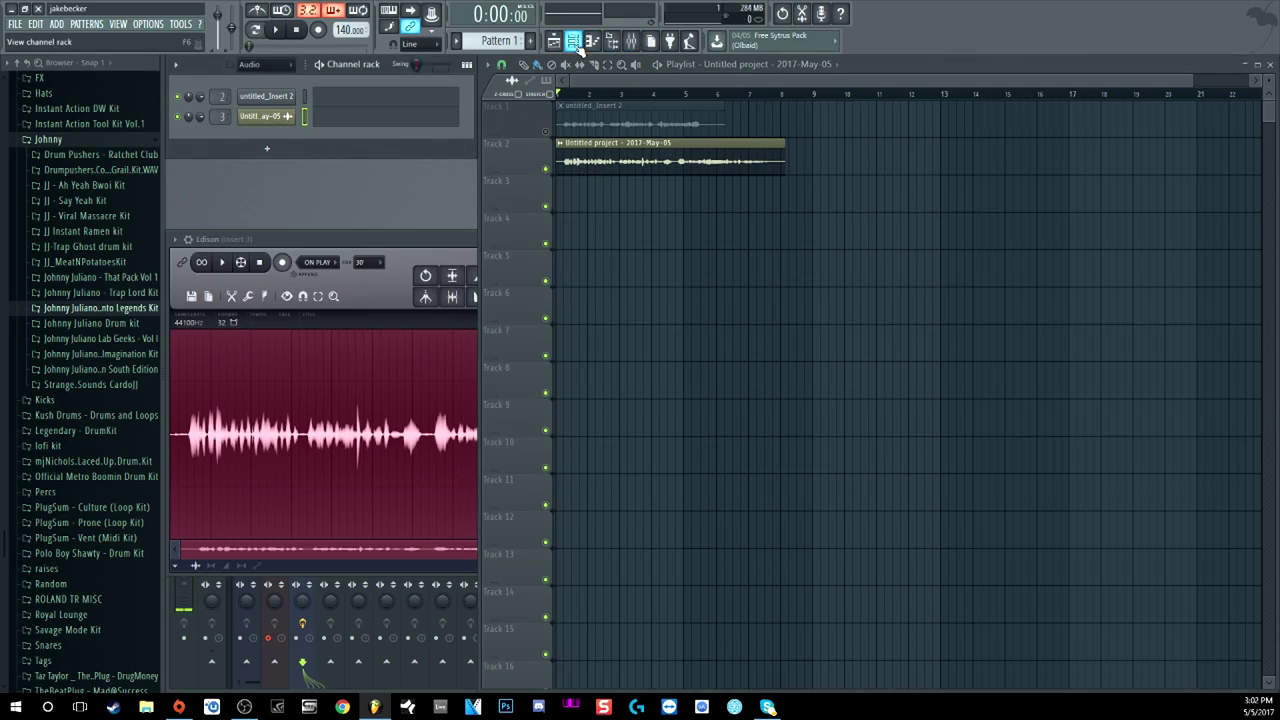
click(643, 53)
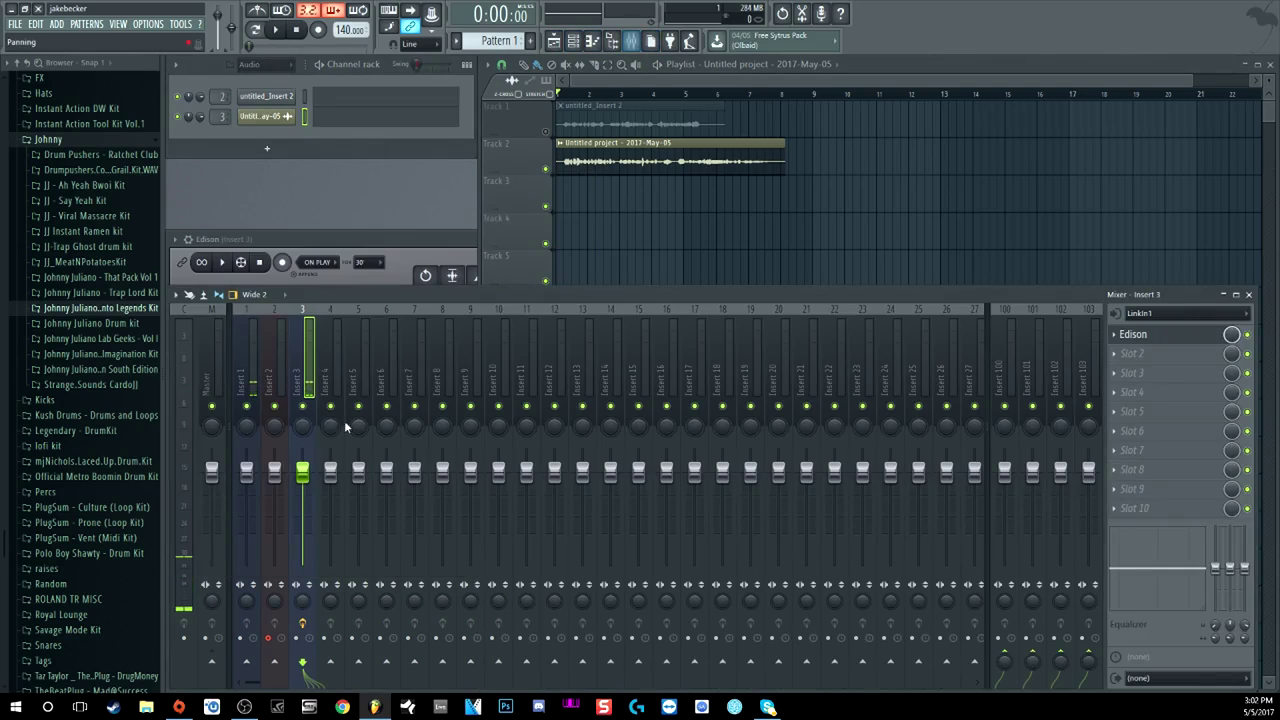
Set Insert 3's audio input to (none) and play the project back
click(1156, 315)
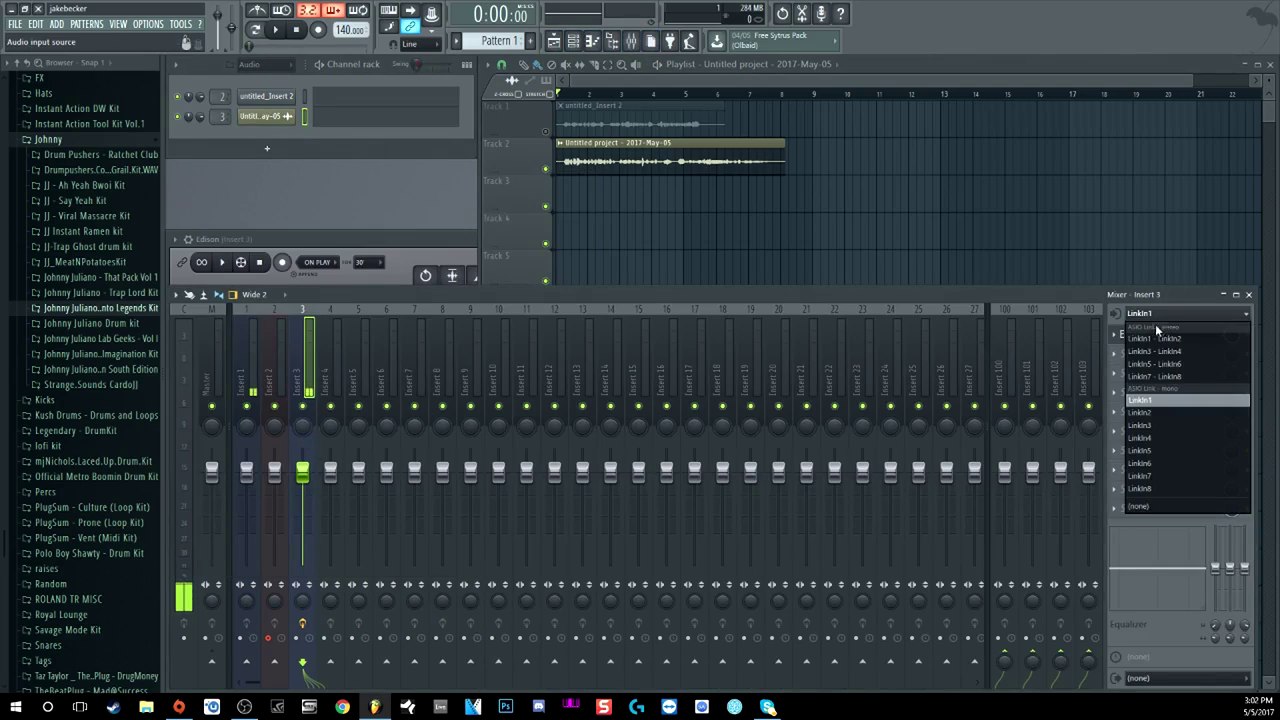
click(1147, 507)
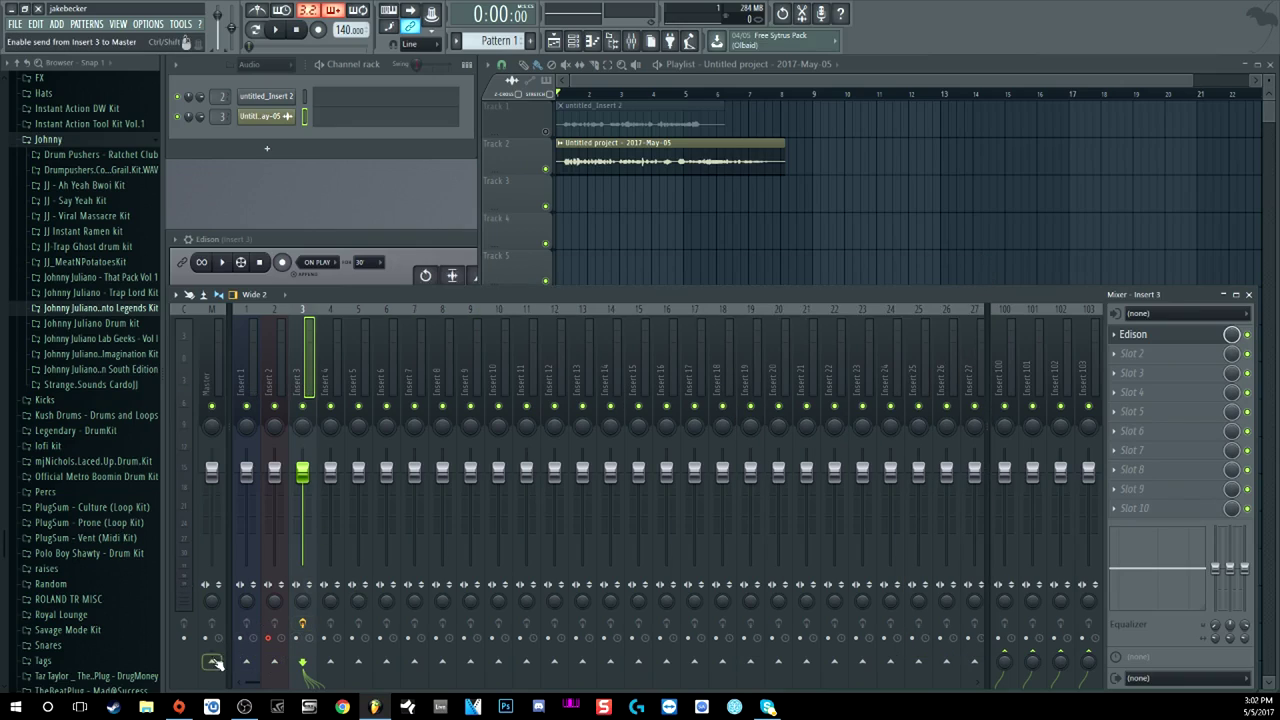
click(275, 32)
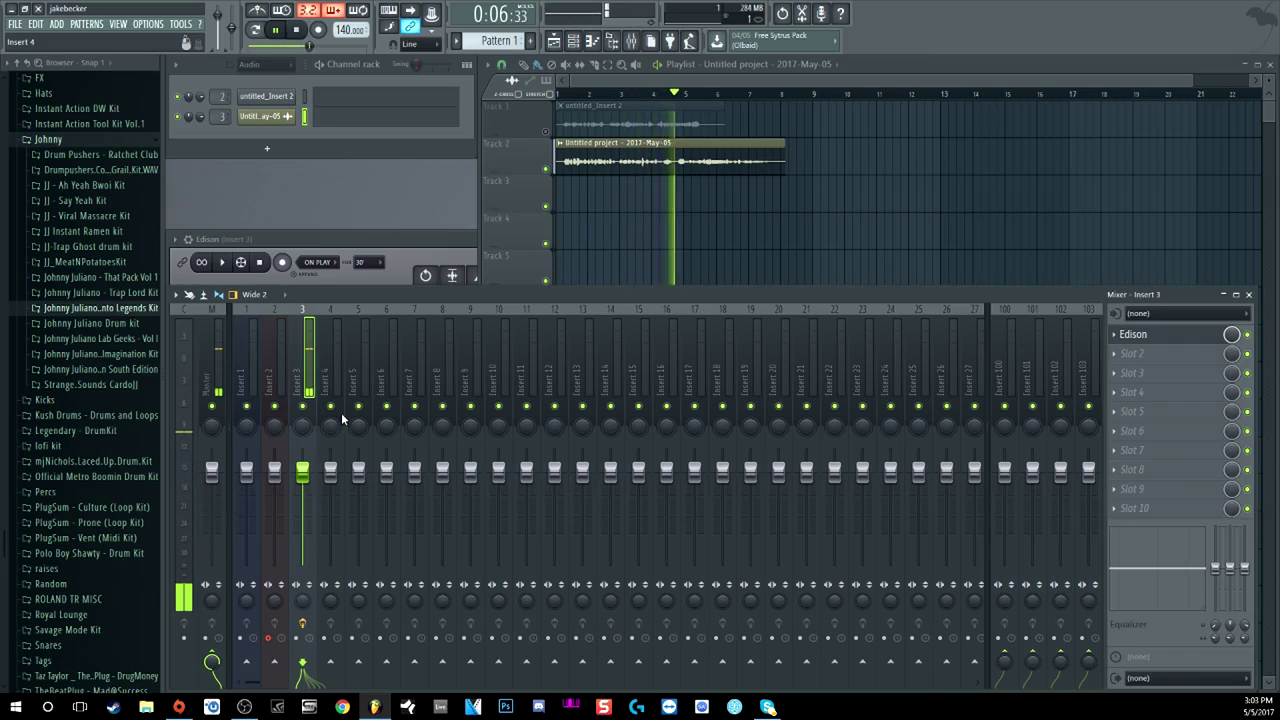
click(300, 32)
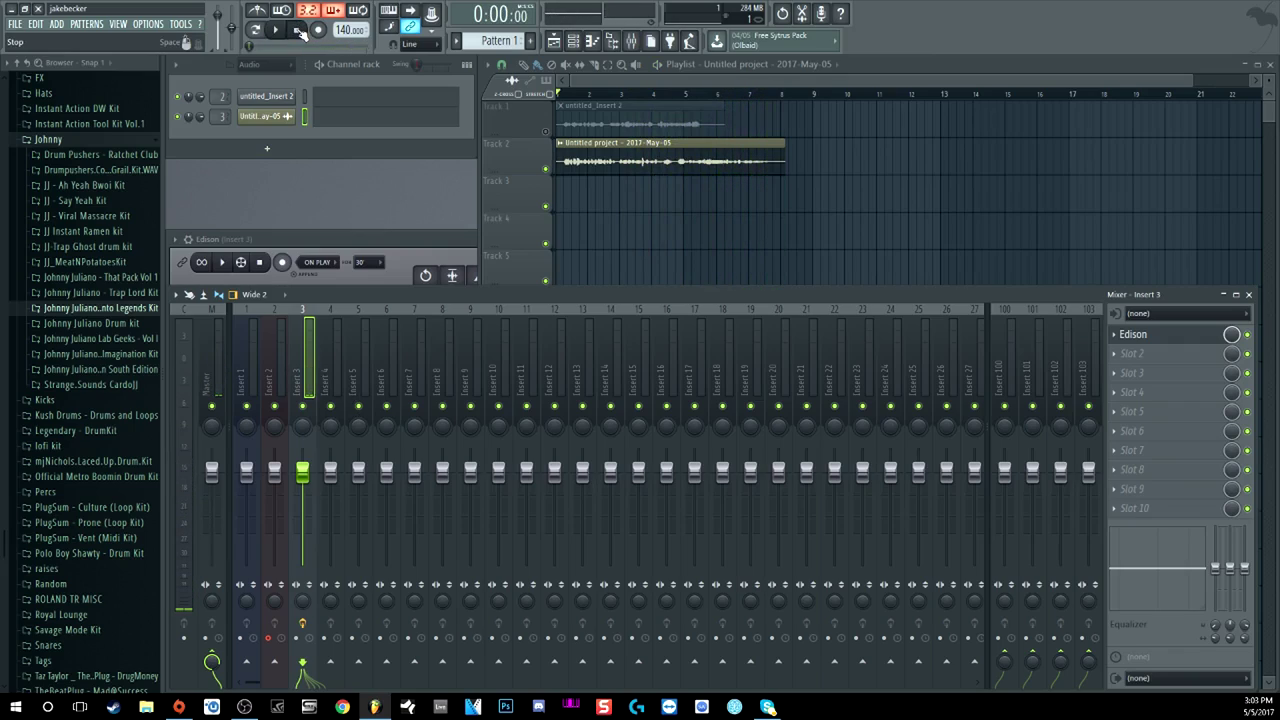